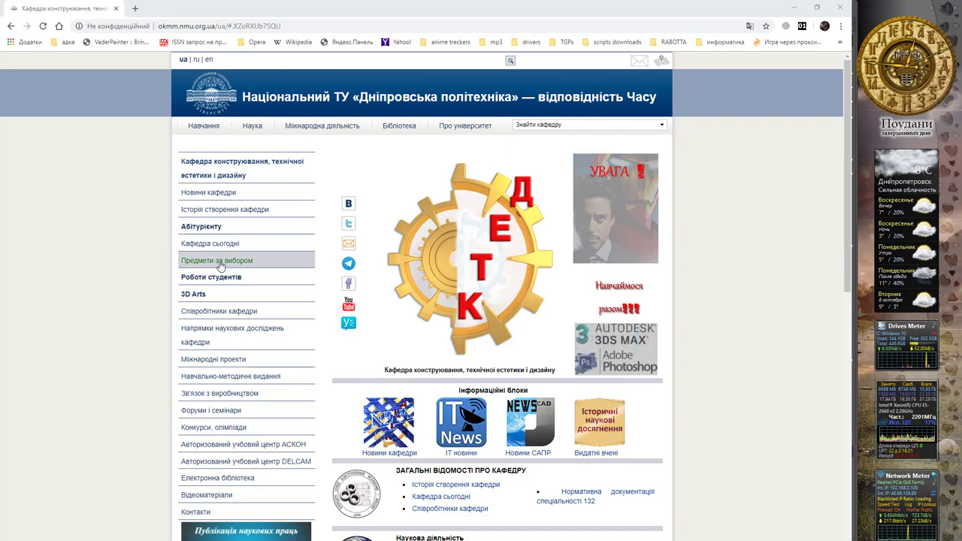
Open the "Предмети за вибором" page, go to the "Частина 2 - анімація" course and look through its animation labs down to Animate
click(219, 262)
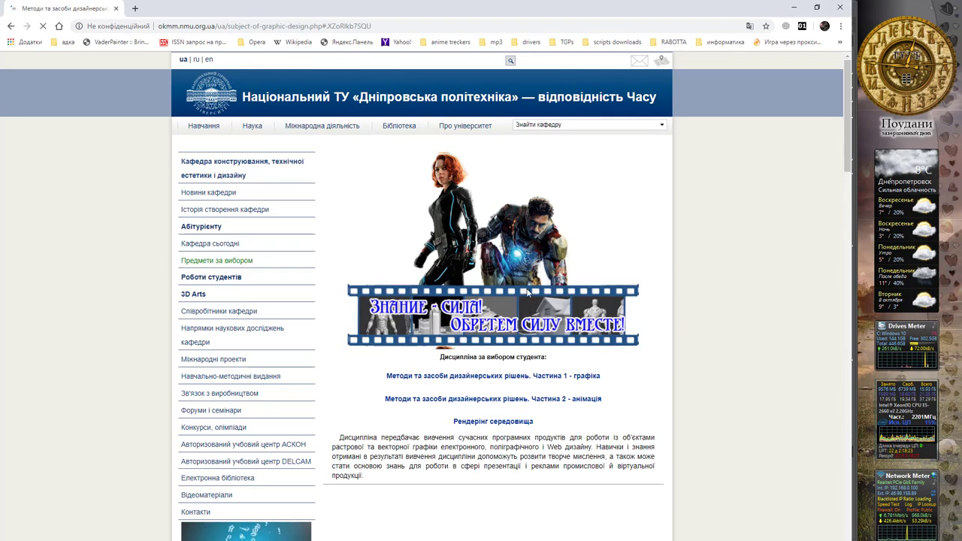
scroll(560, 252, down, 2)
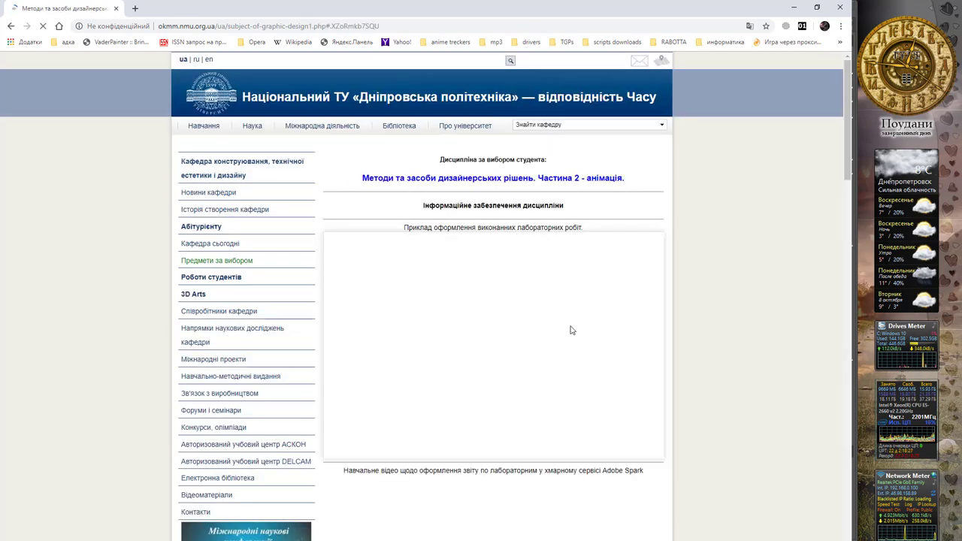
scroll(570, 329, down, 5)
scroll(570, 332, down, 20)
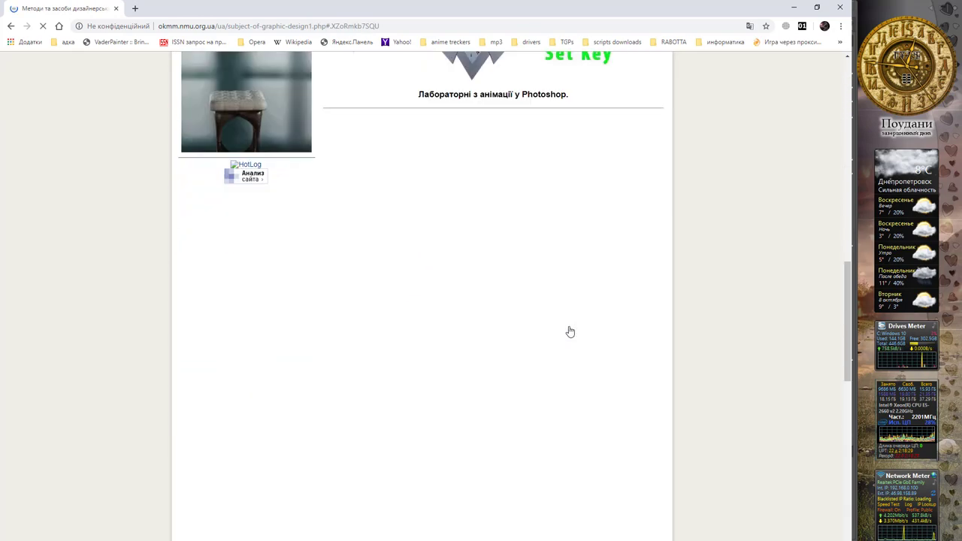
scroll(570, 331, down, 3)
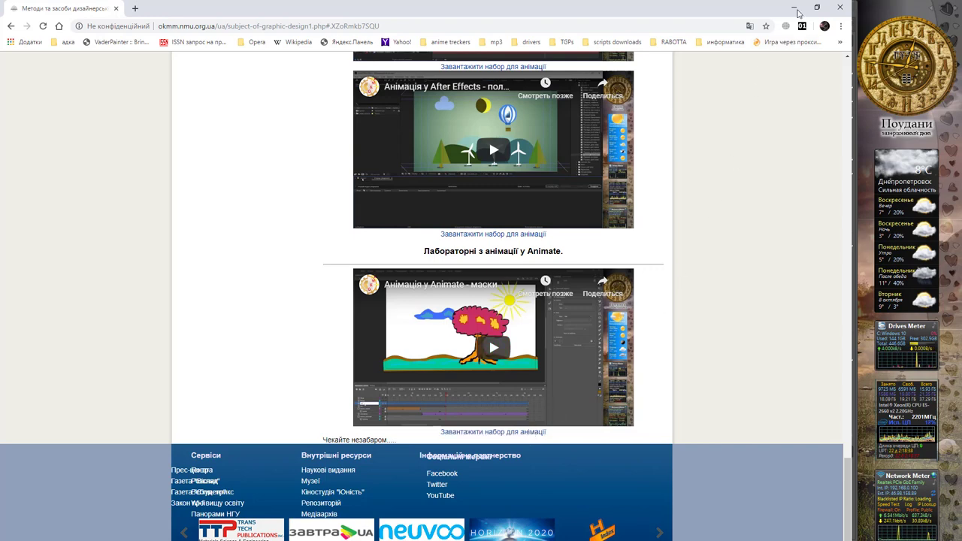
Switch to Adobe Animate and convert the whole bird drawing on the бёрд layer to a Graphic symbol named "пташка"
click(795, 9)
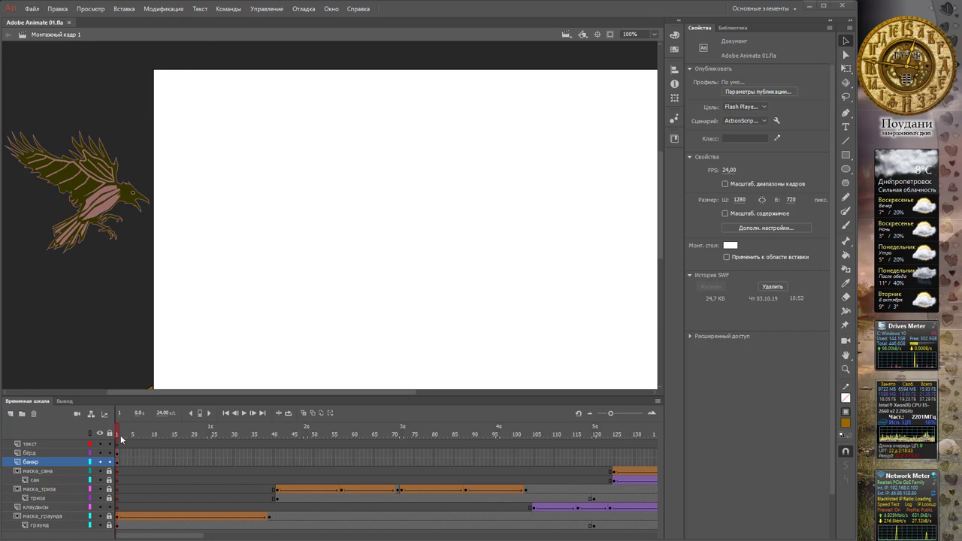
drag(120, 440, 50, 420)
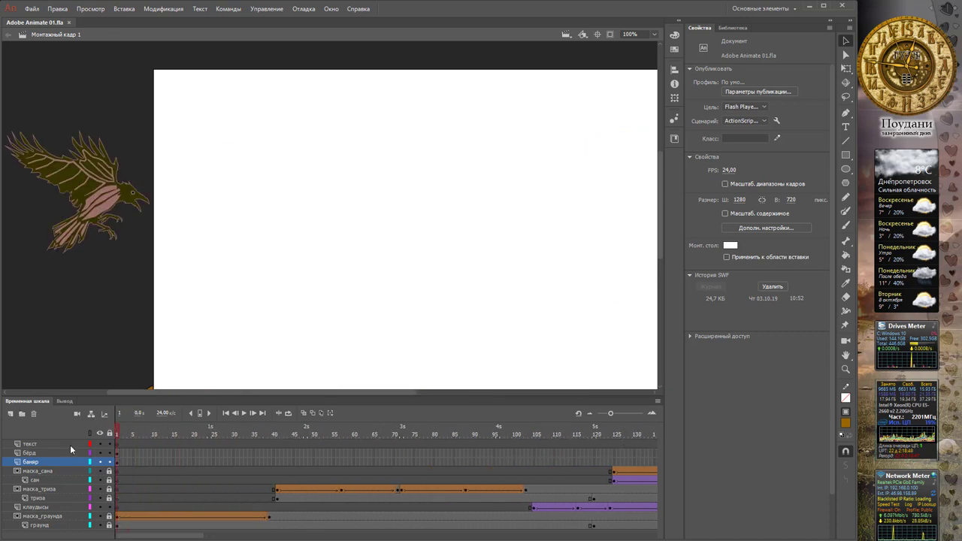
click(107, 224)
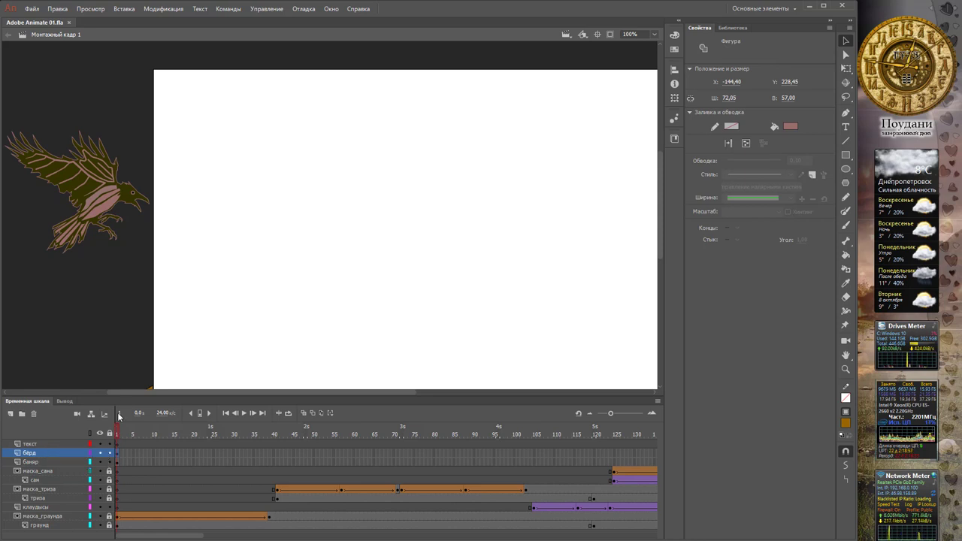
click(117, 455)
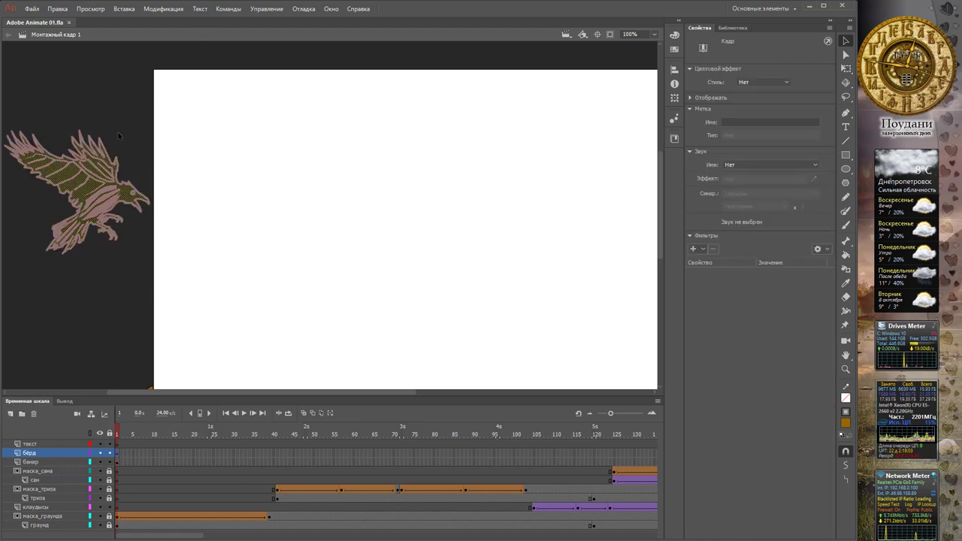
key(F8)
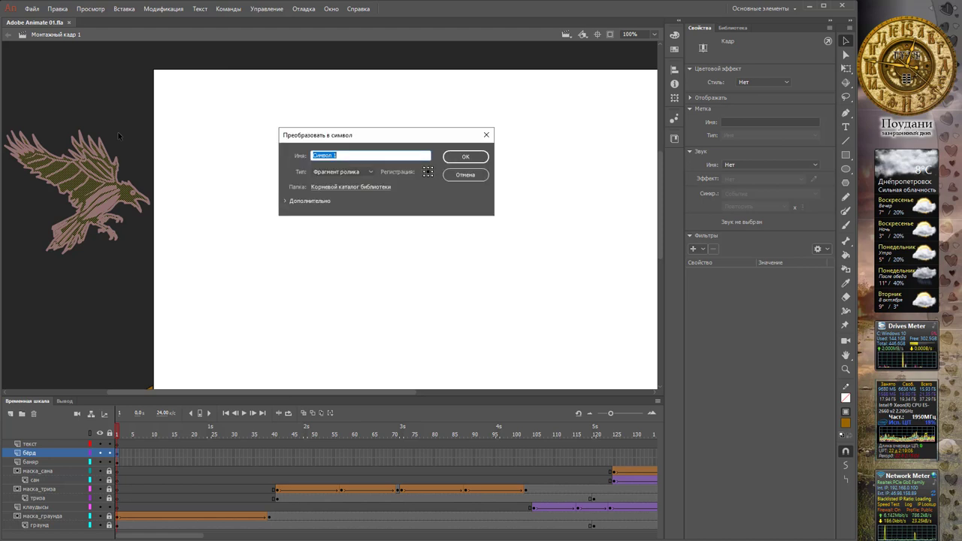
click(358, 172)
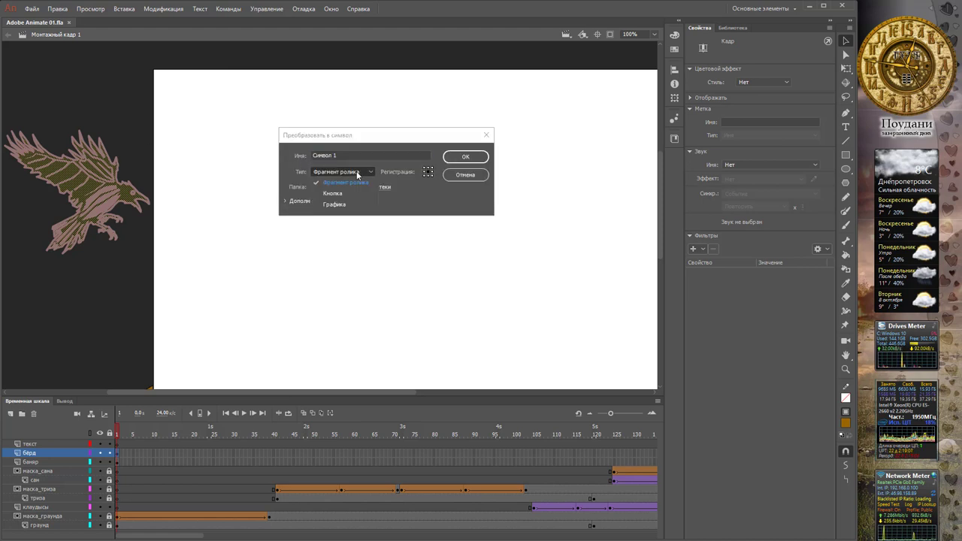
click(335, 204)
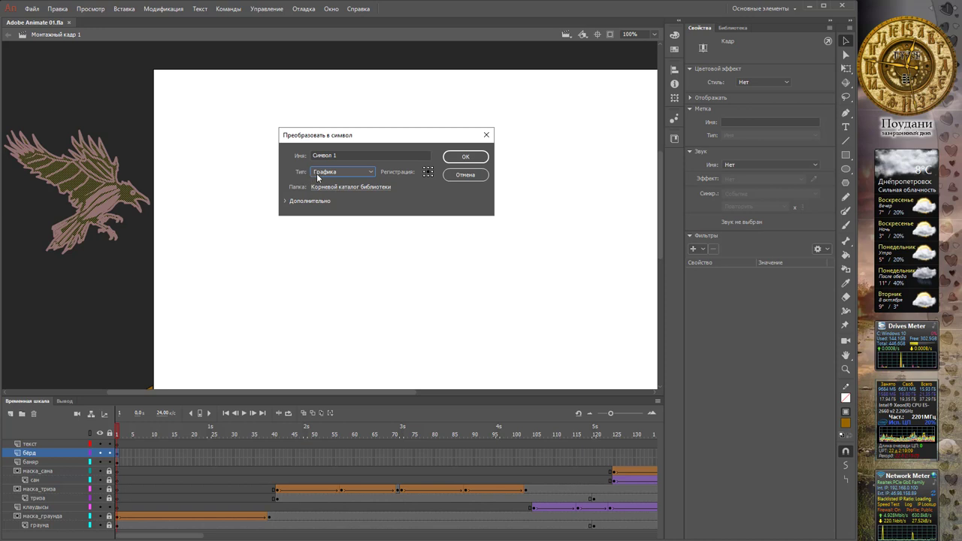
drag(346, 155, 283, 155)
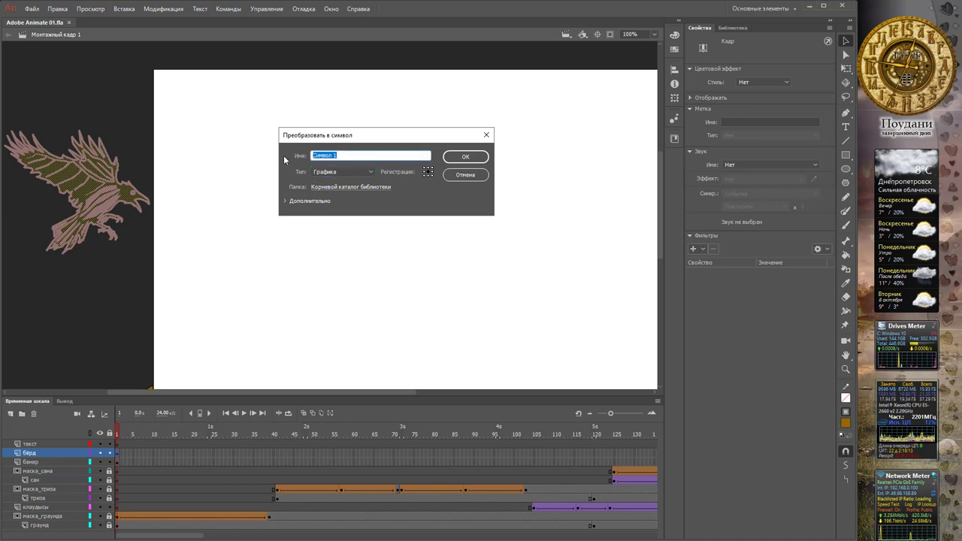
text(пташка)
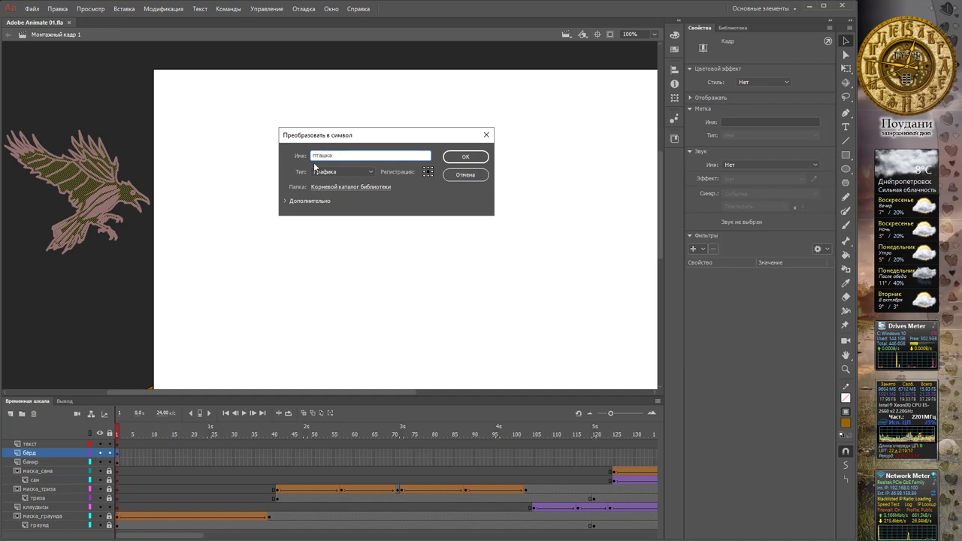
click(290, 201)
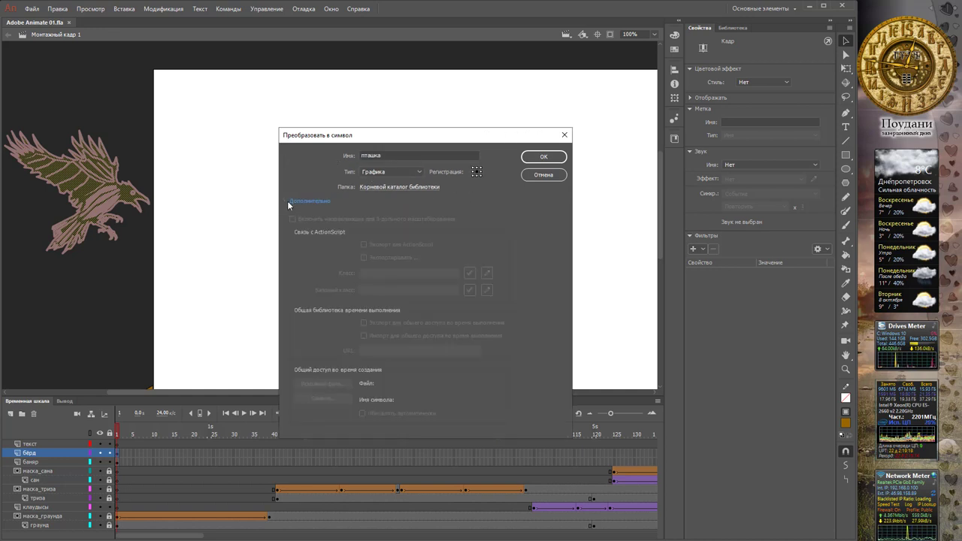
click(297, 204)
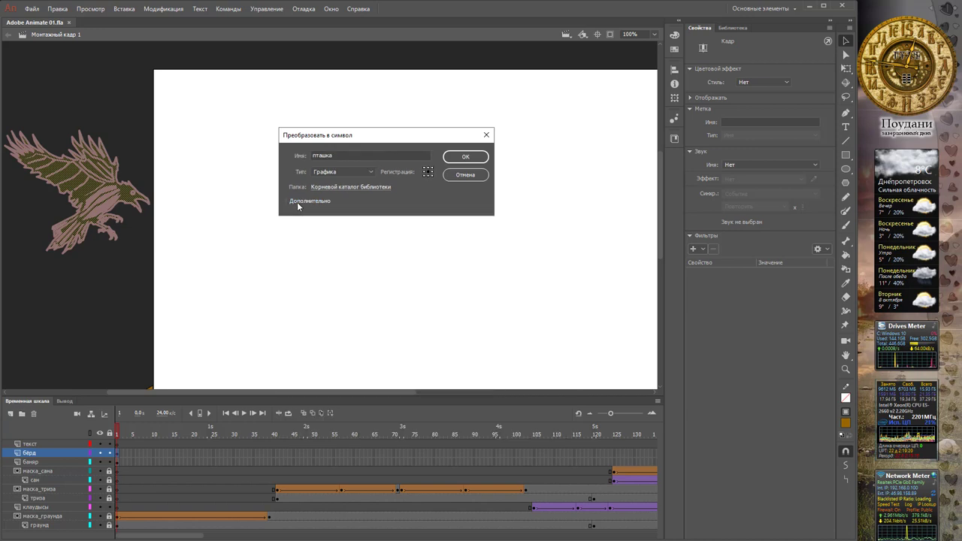
click(463, 159)
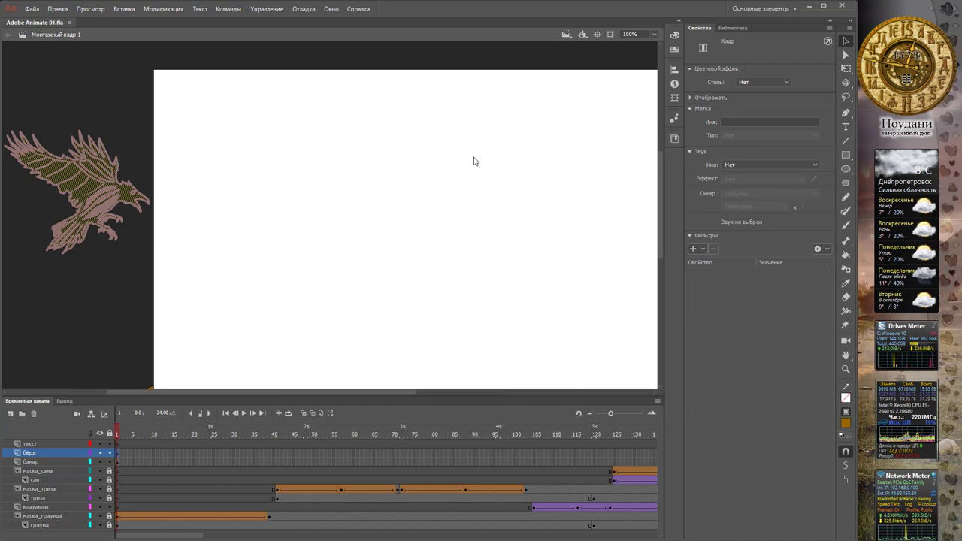
Show the library, open the пташка symbol for editing in place and move the bird artwork onto the white stage
click(733, 28)
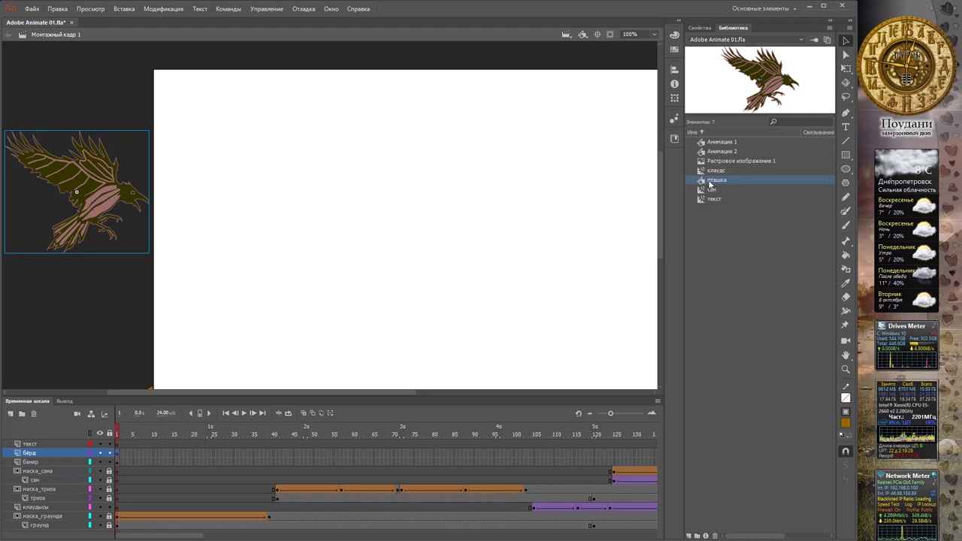
double_click(101, 193)
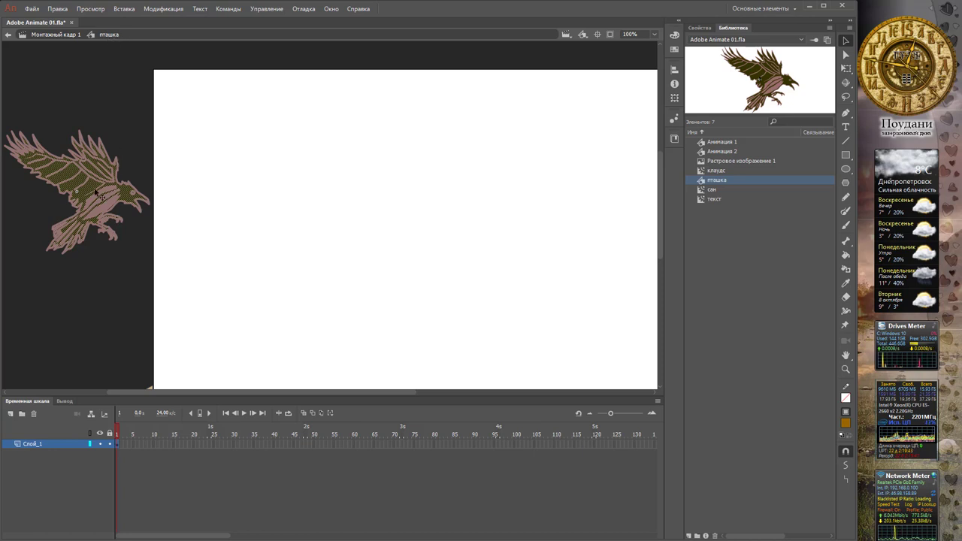
drag(94, 189, 265, 188)
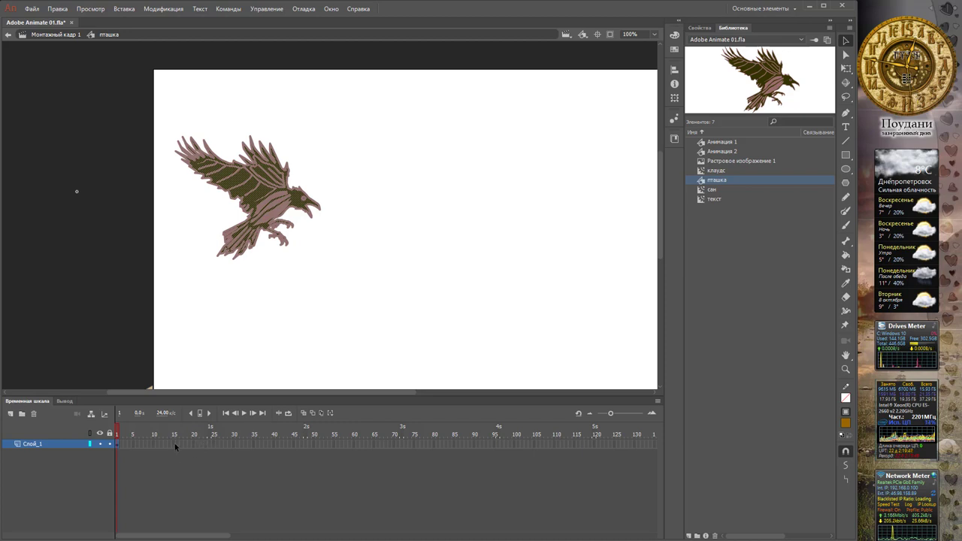
Extend the bird's layer inside the symbol to frame 10 and rename the layer "птах"
key(ctrl+shift+a)
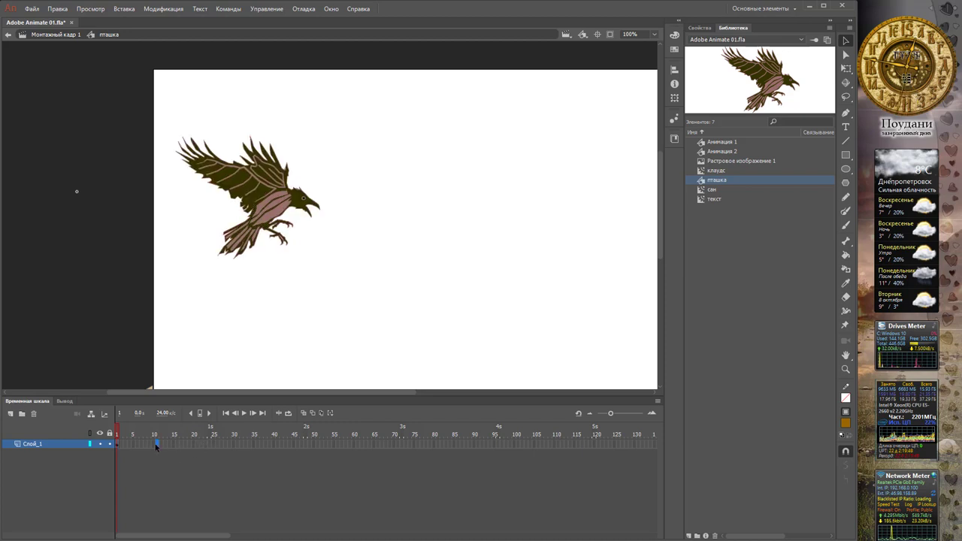
key(F5)
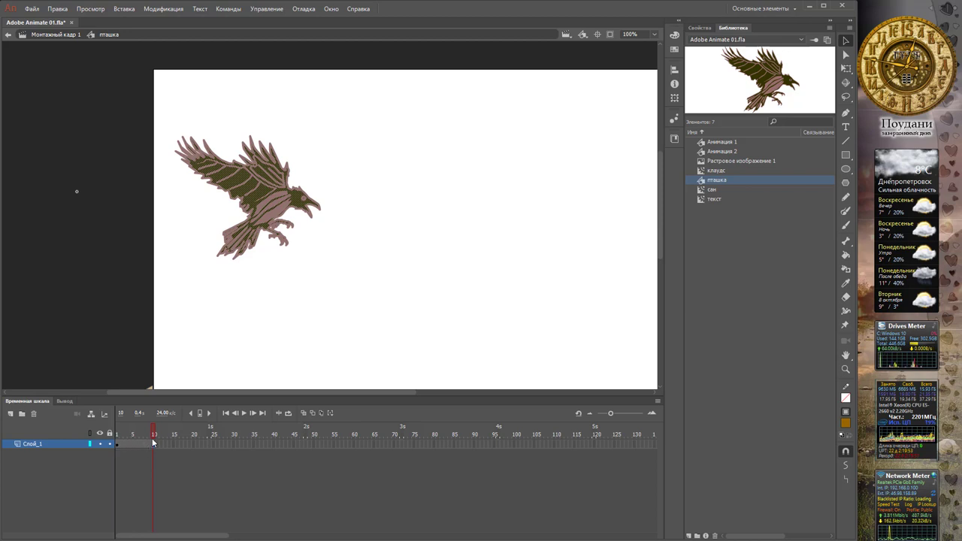
double_click(32, 445)
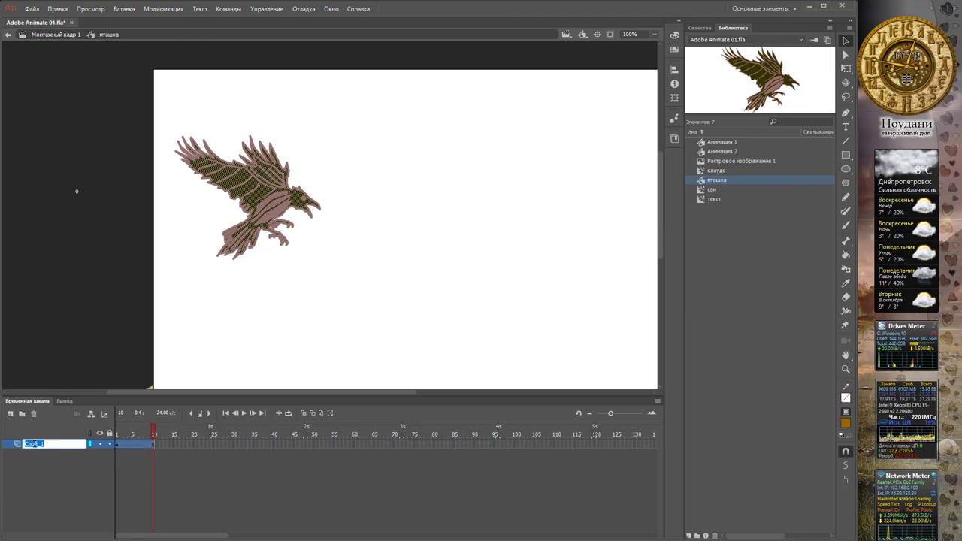
text(птах)
key(Return)
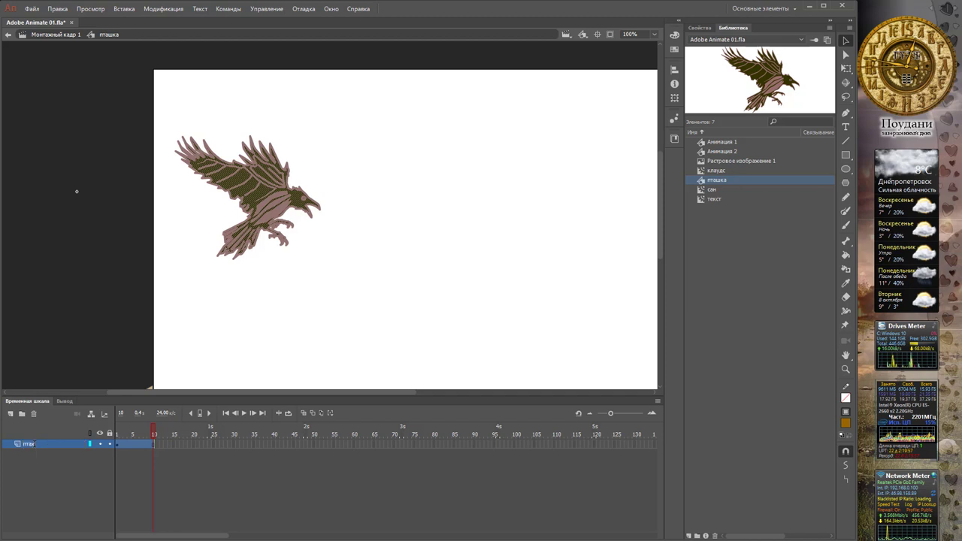
Add a new layer above птах and name it "крил"
click(11, 415)
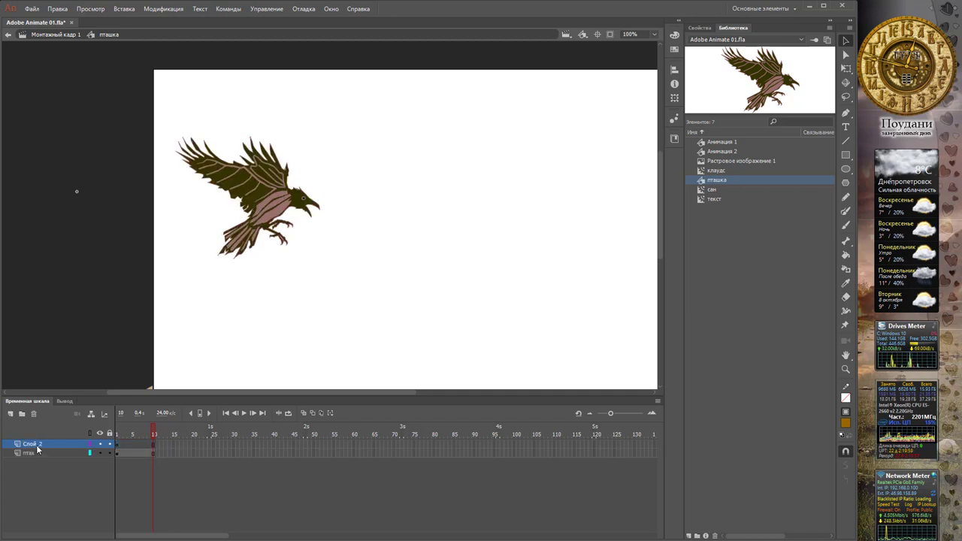
double_click(35, 446)
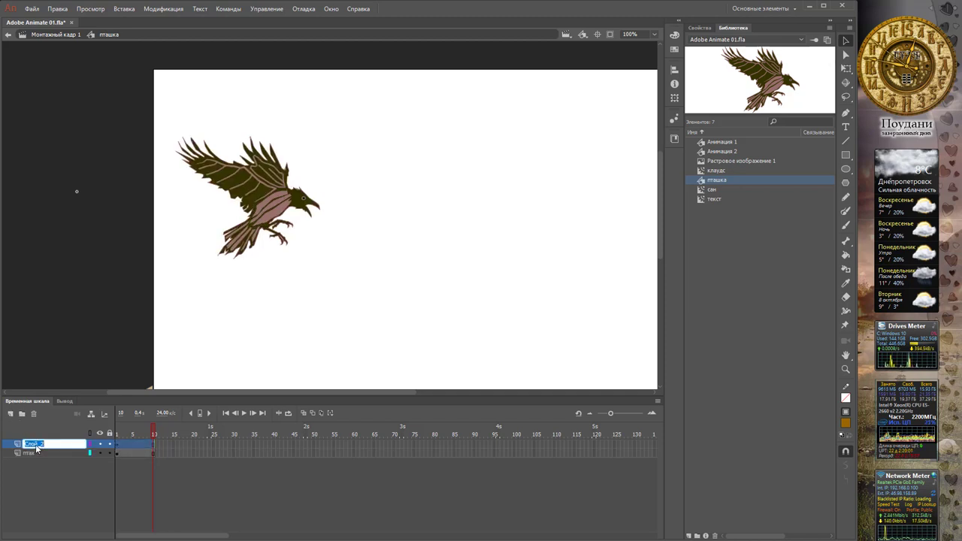
text(крыл)
key(Return)
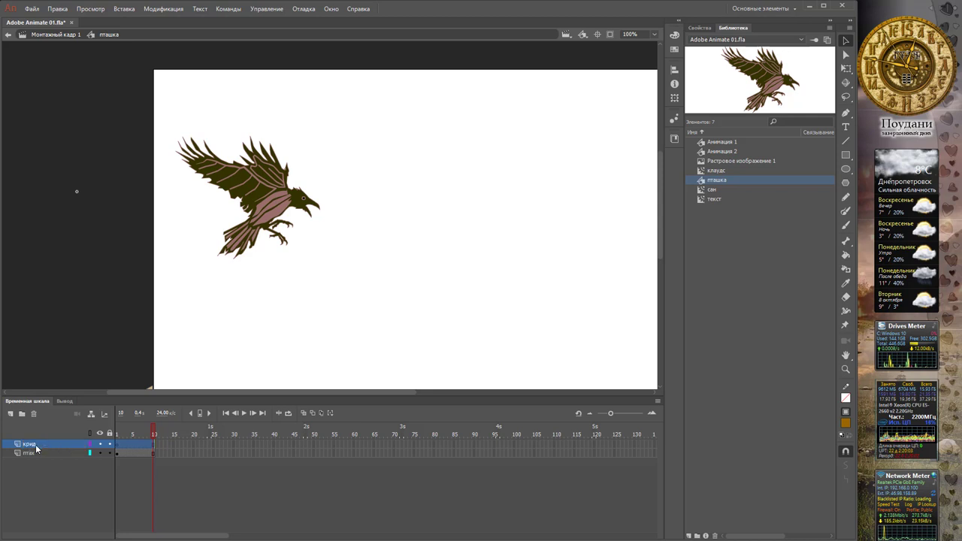
double_click(41, 444)
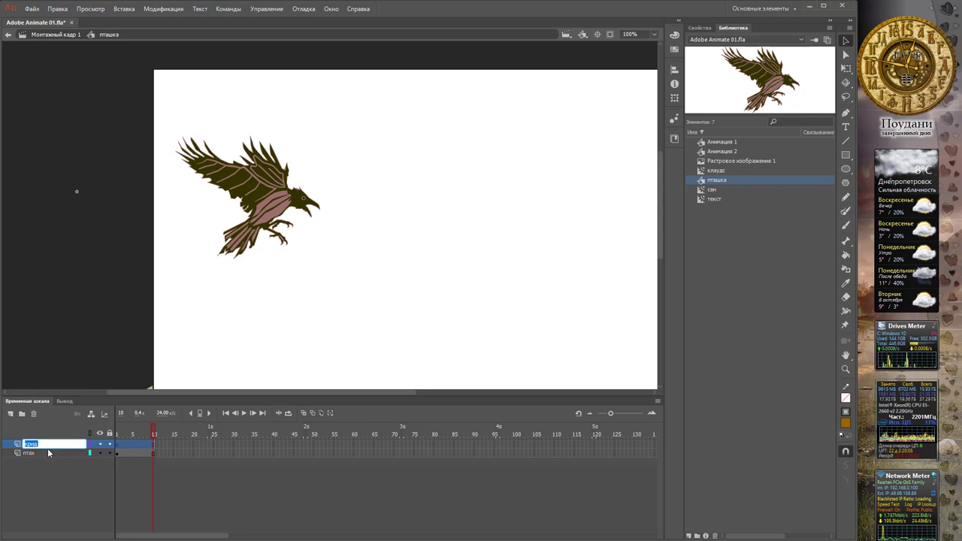
click(48, 444)
key(Return)
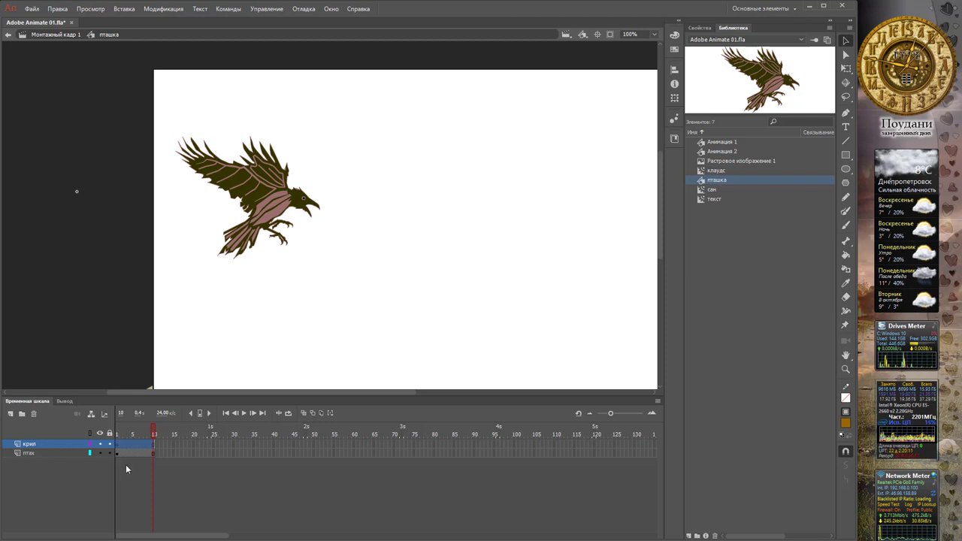
Lasso both wings on frame 1 of the птах layer, leaving the body, tail and legs unselected, and cut them
drag(117, 453, 138, 445)
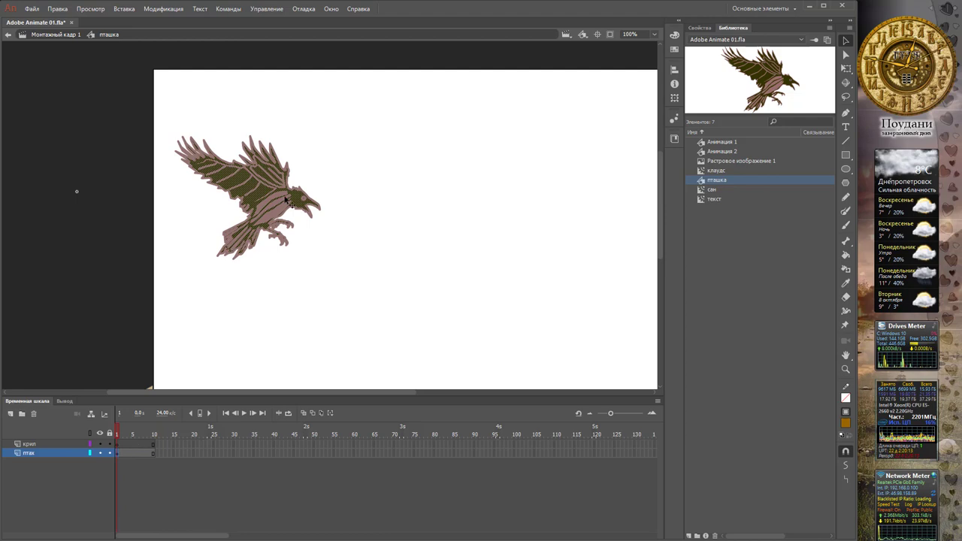
scroll(279, 178, up, 4)
scroll(279, 177, down, 2)
scroll(292, 226, down, 4)
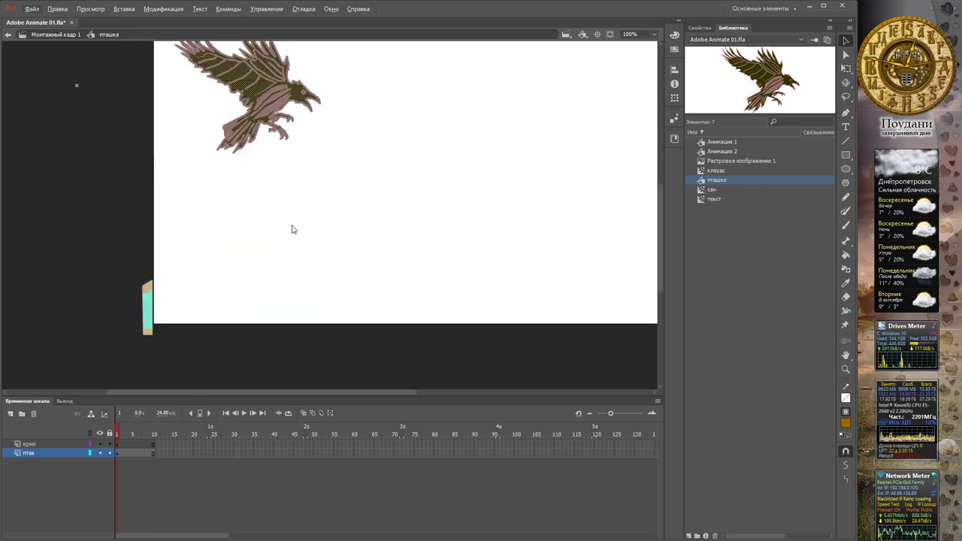
scroll(286, 195, up, 2)
scroll(290, 200, up, 2)
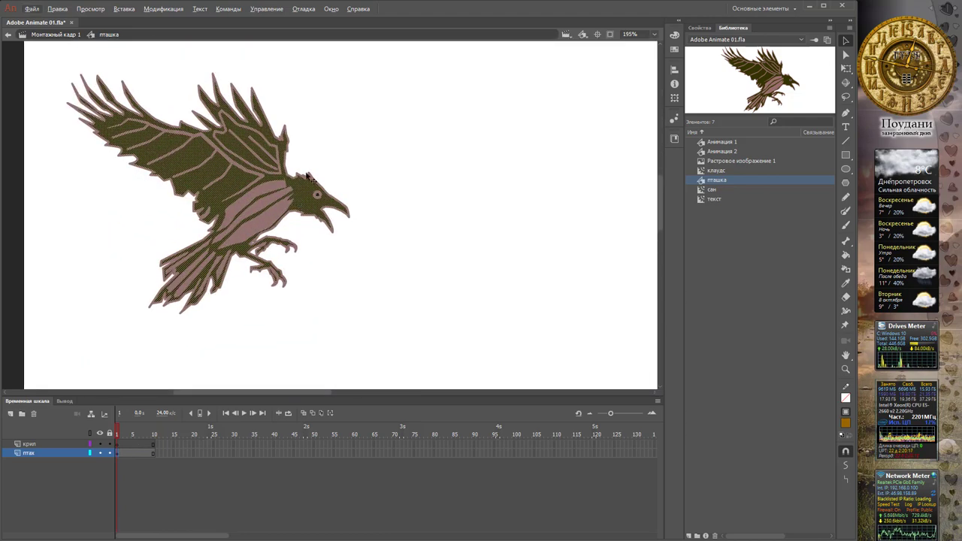
drag(332, 136, 350, 144)
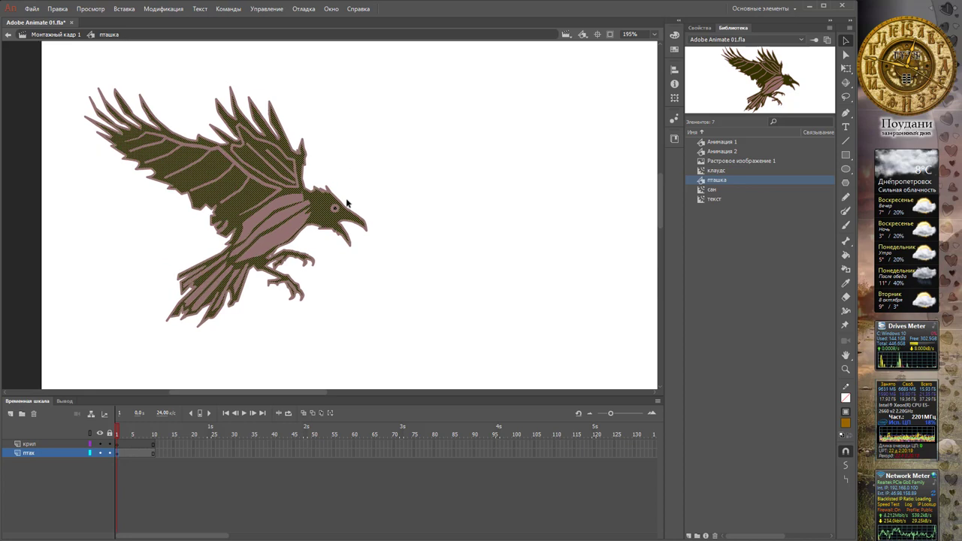
click(405, 161)
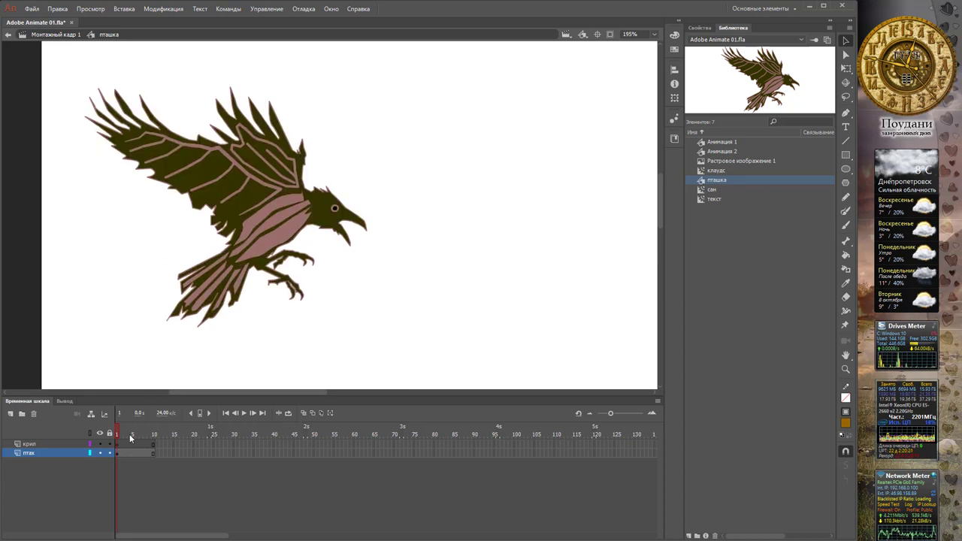
click(118, 454)
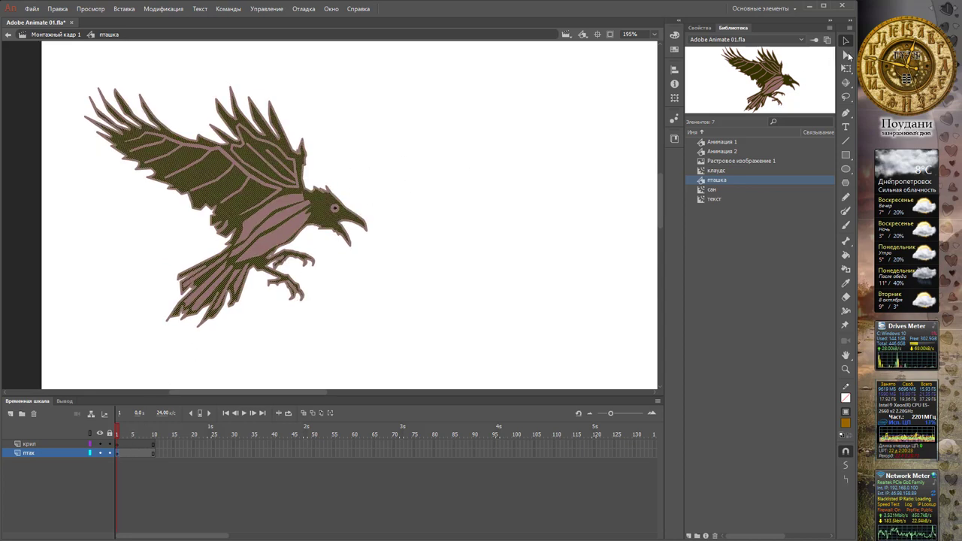
click(845, 98)
click(845, 101)
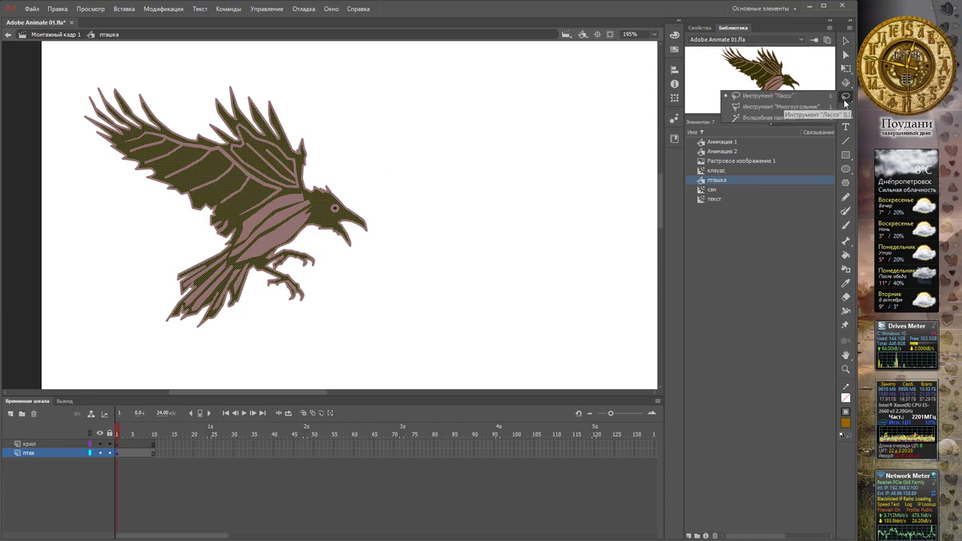
click(789, 97)
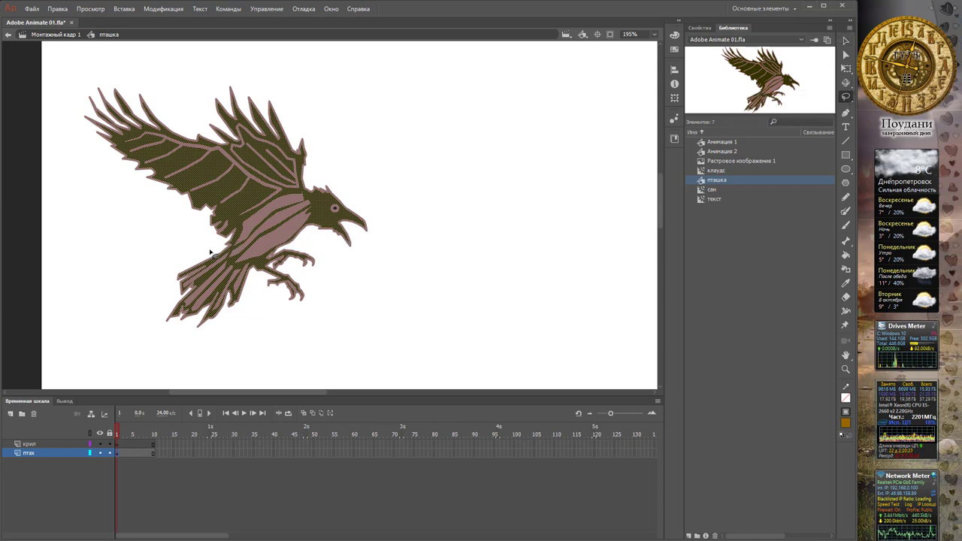
mouse_move(248, 219)
mouse_down()
mouse_move(311, 184)
mouse_move(329, 131)
mouse_move(274, 88)
mouse_move(152, 62)
mouse_move(51, 63)
mouse_move(56, 128)
mouse_move(202, 252)
mouse_up()
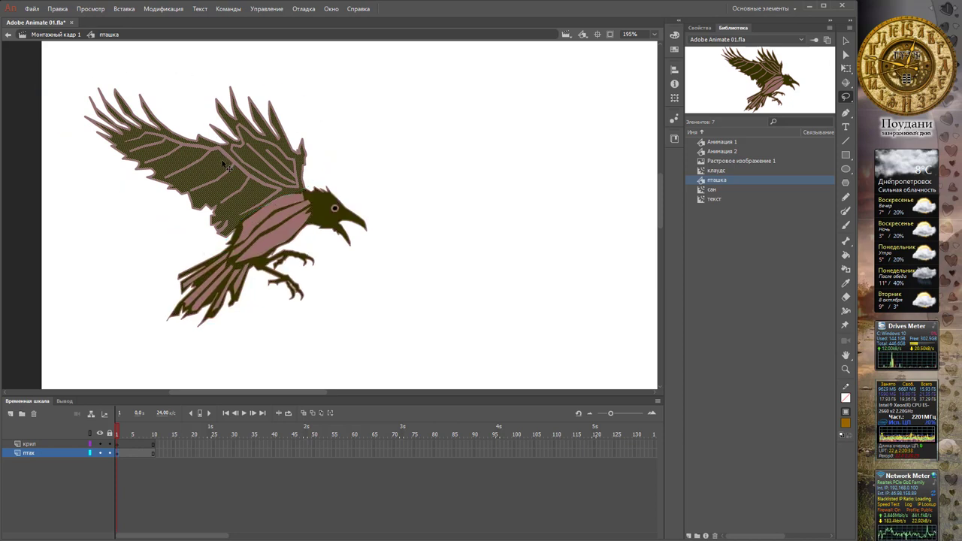
click(54, 9)
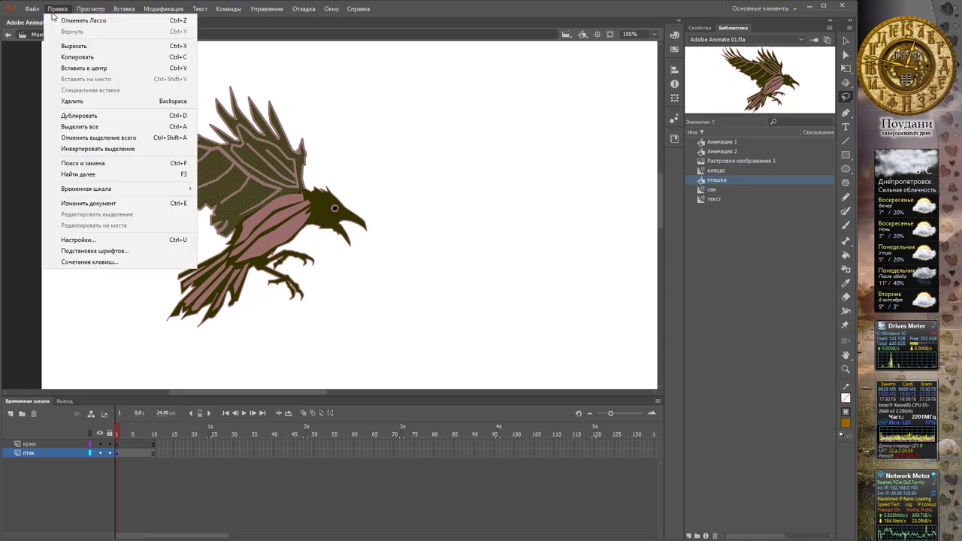
click(106, 46)
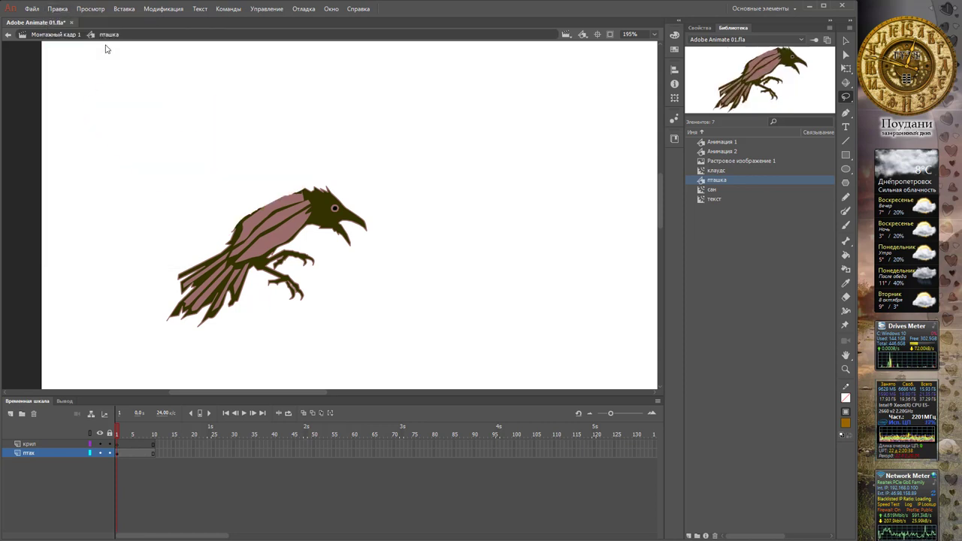
Paste the cut wings in place on frame 1 of the крил layer and clear the selection
click(118, 445)
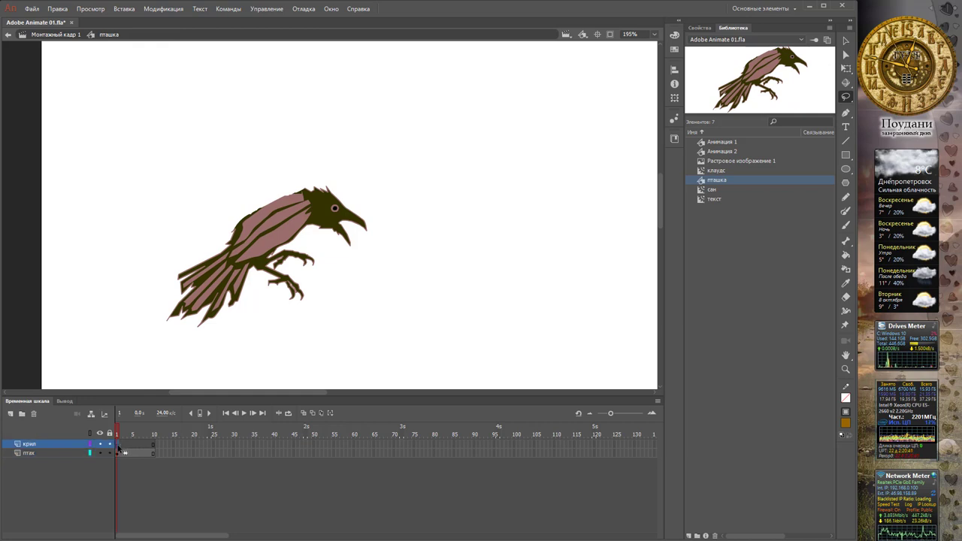
click(57, 8)
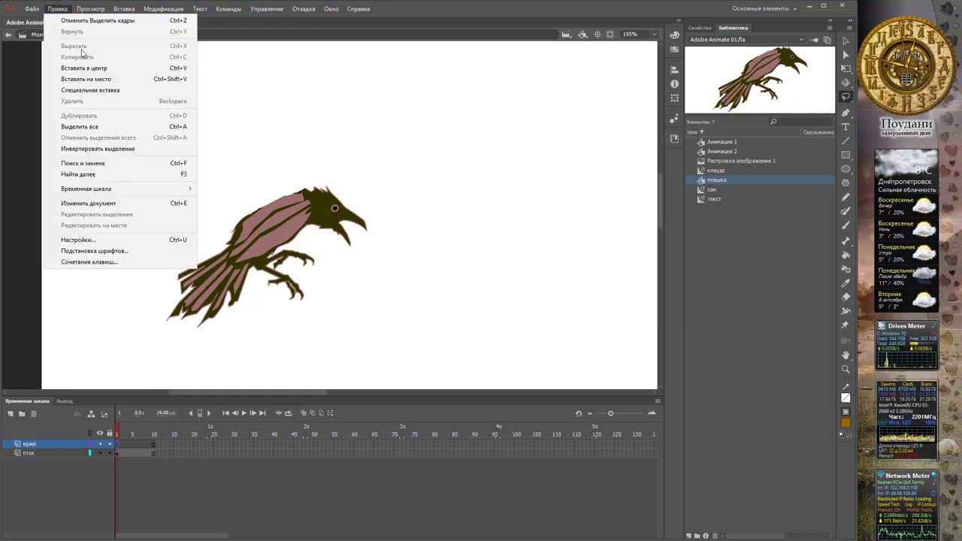
click(130, 79)
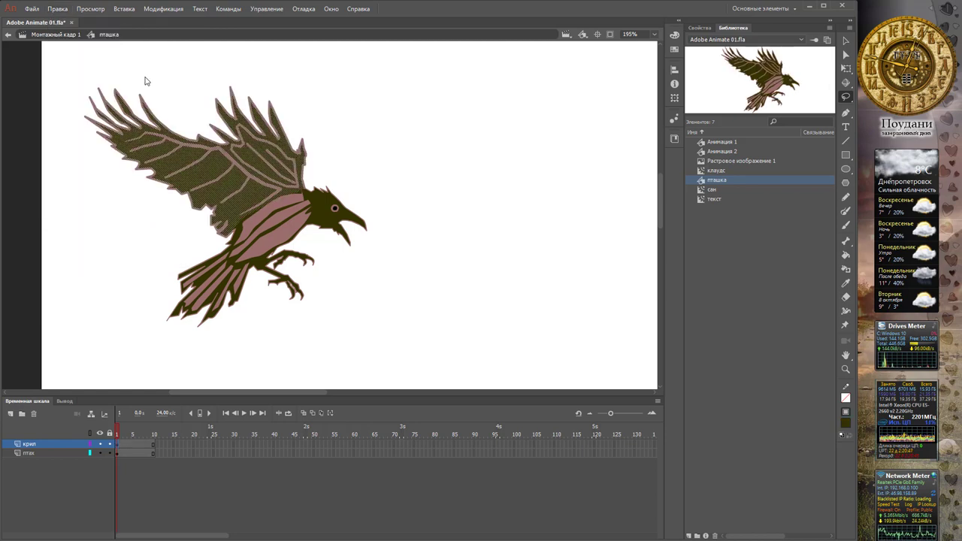
click(101, 279)
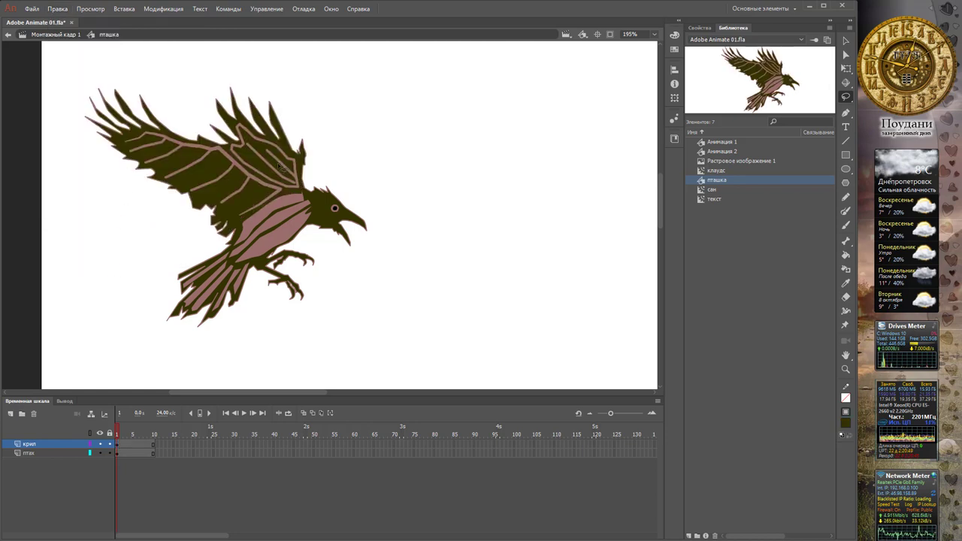
Add a keyframe at frame 2 of the крил layer, scale the wings slightly shorter and narrower, and move them back onto the body
click(118, 445)
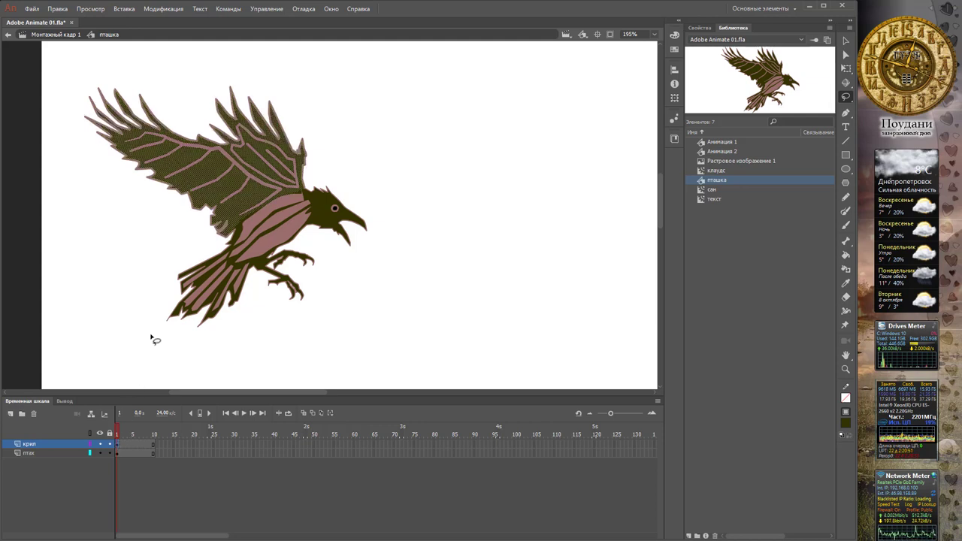
key(F6)
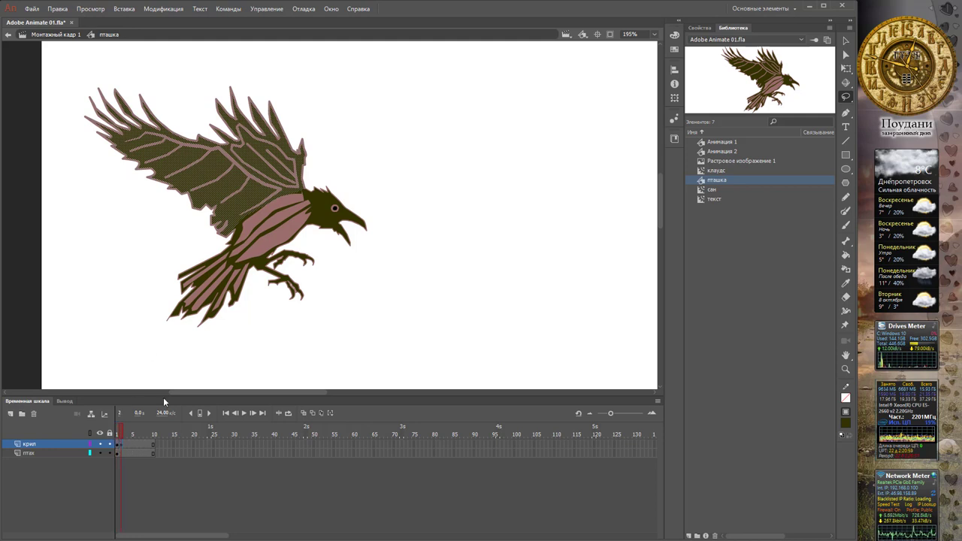
click(846, 67)
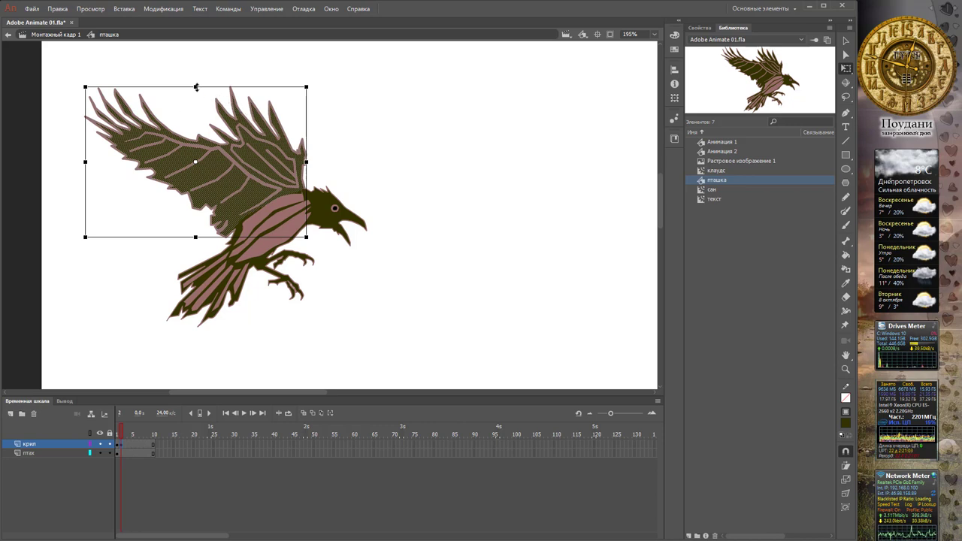
drag(195, 88, 197, 100)
drag(85, 161, 98, 161)
drag(228, 156, 247, 165)
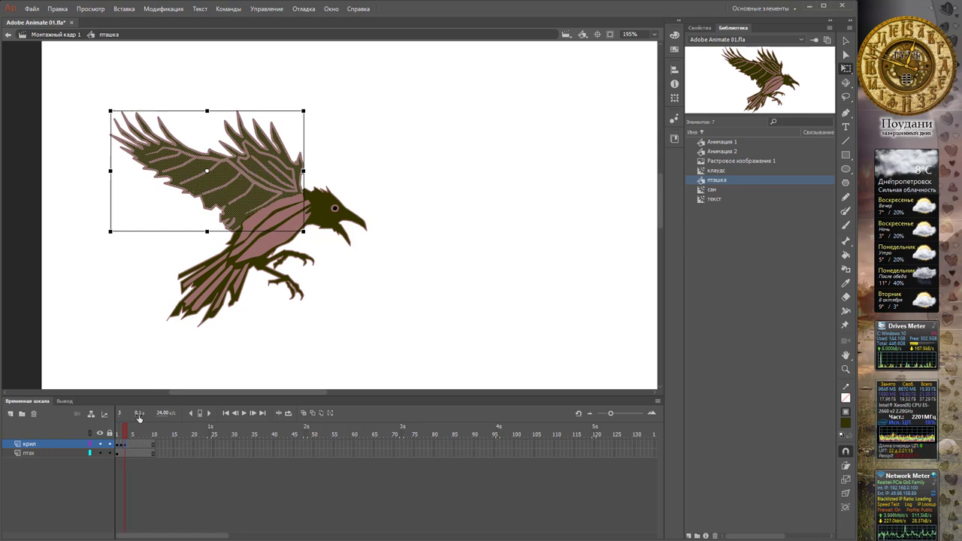
On a new keyframe at frame 3 of the крил layer, squash the wings further in height and width and reattach them to the back
click(128, 445)
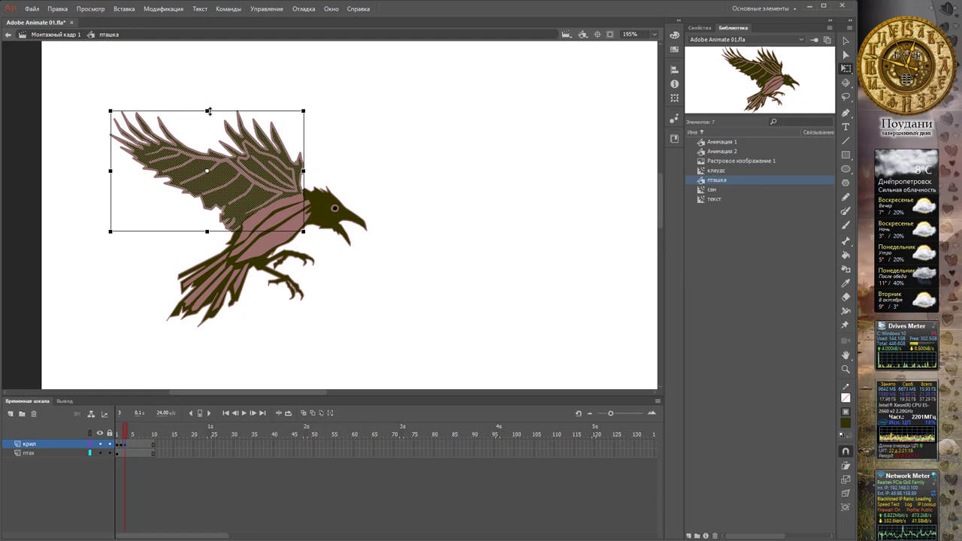
drag(207, 110, 209, 124)
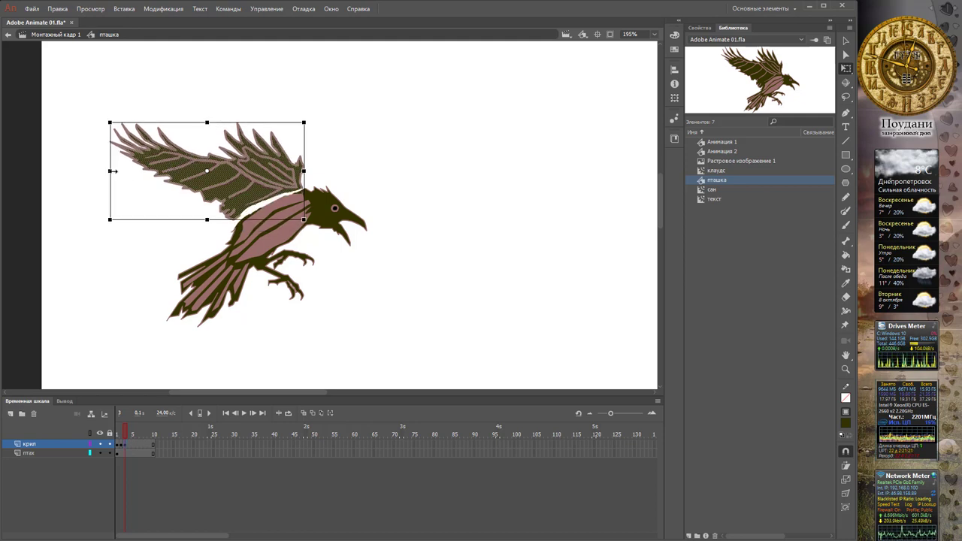
drag(110, 171, 145, 171)
drag(236, 172, 265, 180)
drag(174, 178, 146, 178)
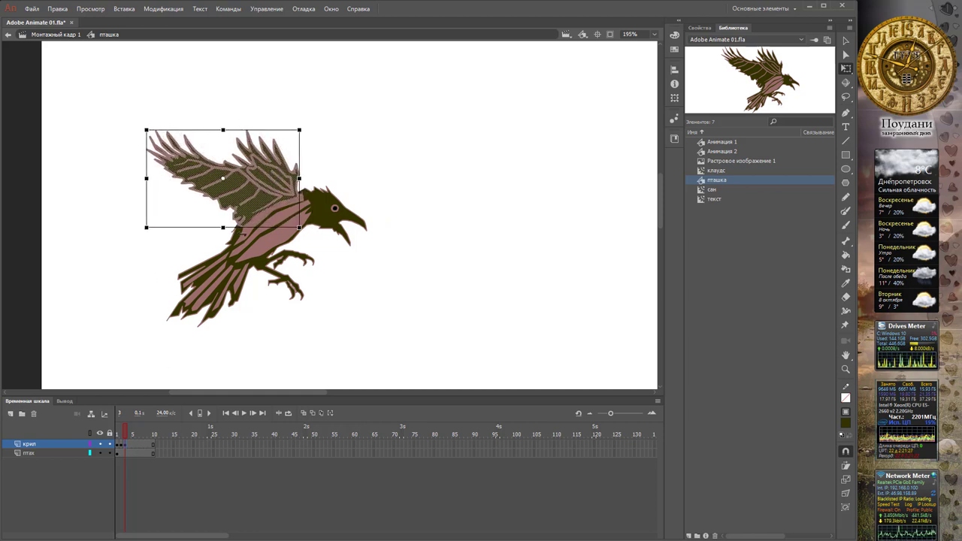
Add a keyframe at frame 4 of the крил layer, reduce the wings' height, and nudge them down onto the body
click(129, 435)
key(F6)
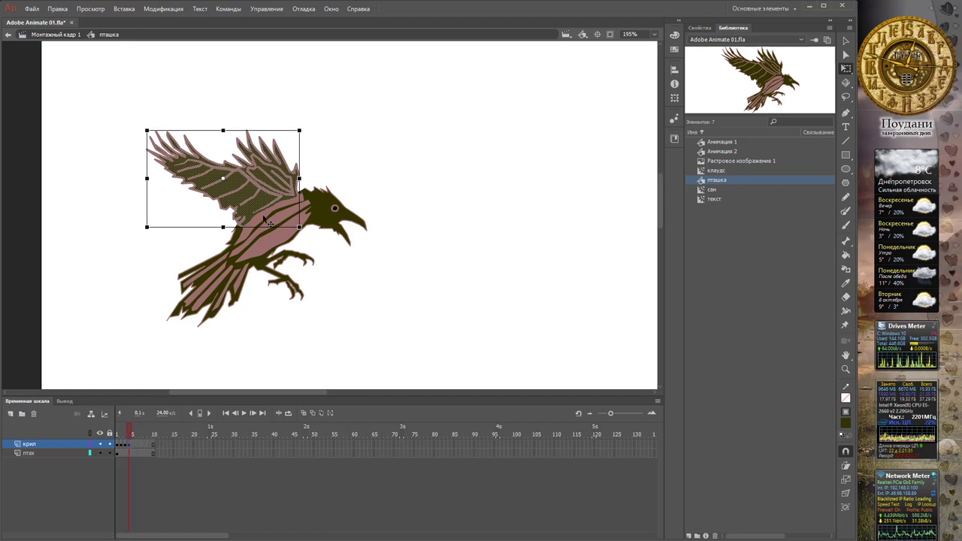
drag(223, 131, 224, 144)
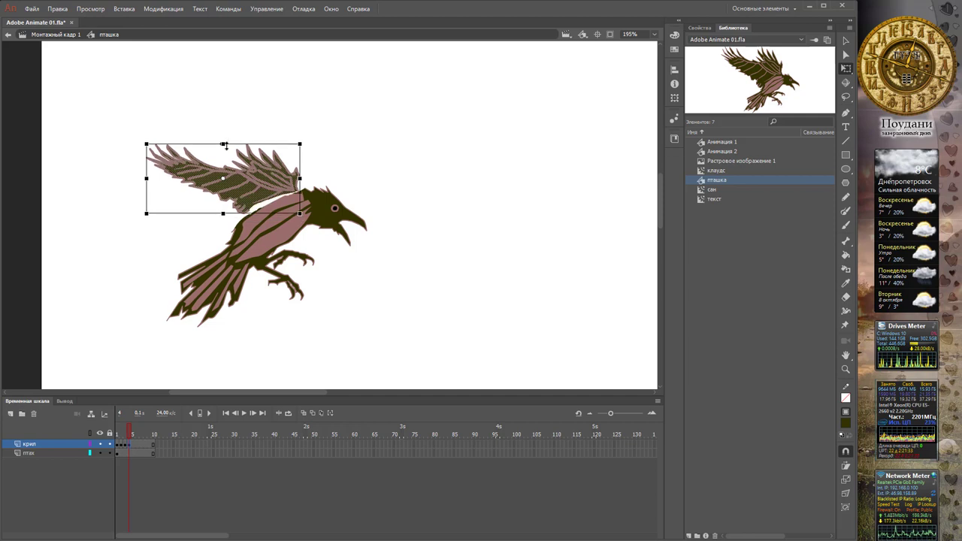
key(Down)
key(Down)
key(Down)
key(Down)
key(Down)
key(Down)
key(Down)
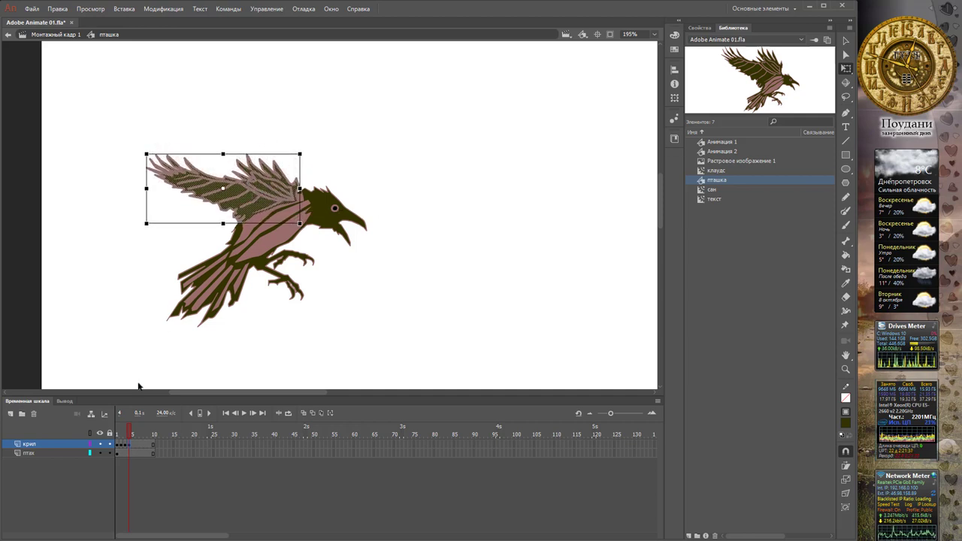
Add a keyframe at frame 5 of the крил layer, flatten and narrow the wings against the back, and rotate them slightly counterclockwise
key(F6)
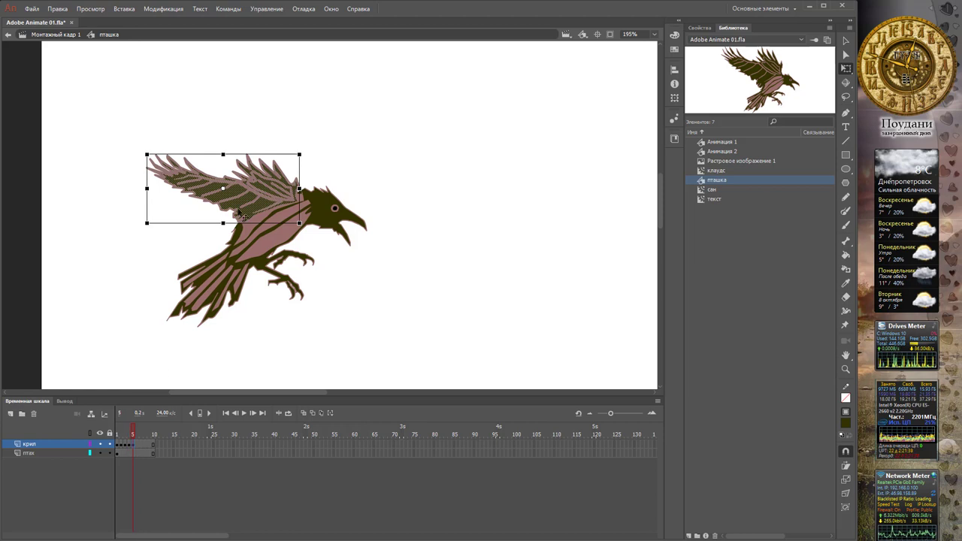
drag(223, 161, 224, 177)
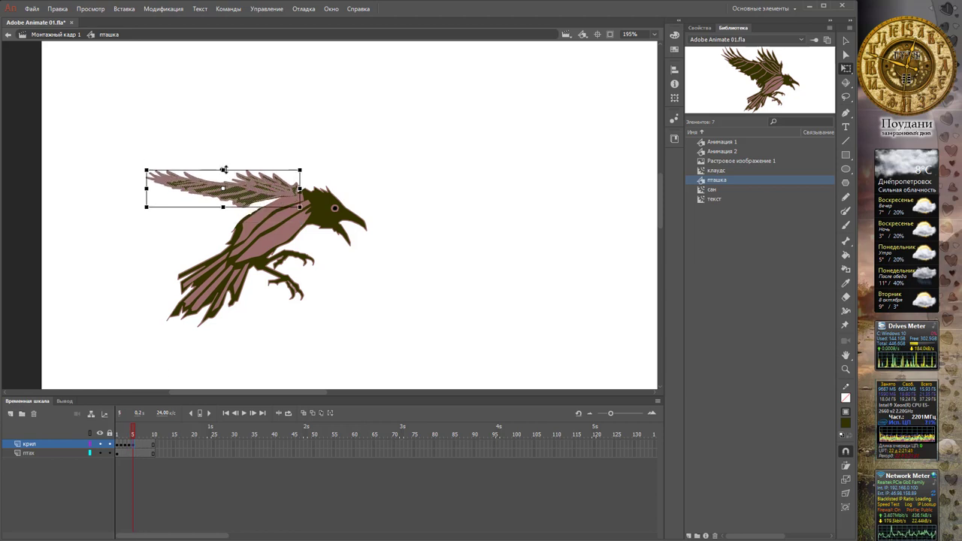
drag(147, 188, 178, 188)
drag(242, 196, 269, 205)
drag(204, 197, 182, 199)
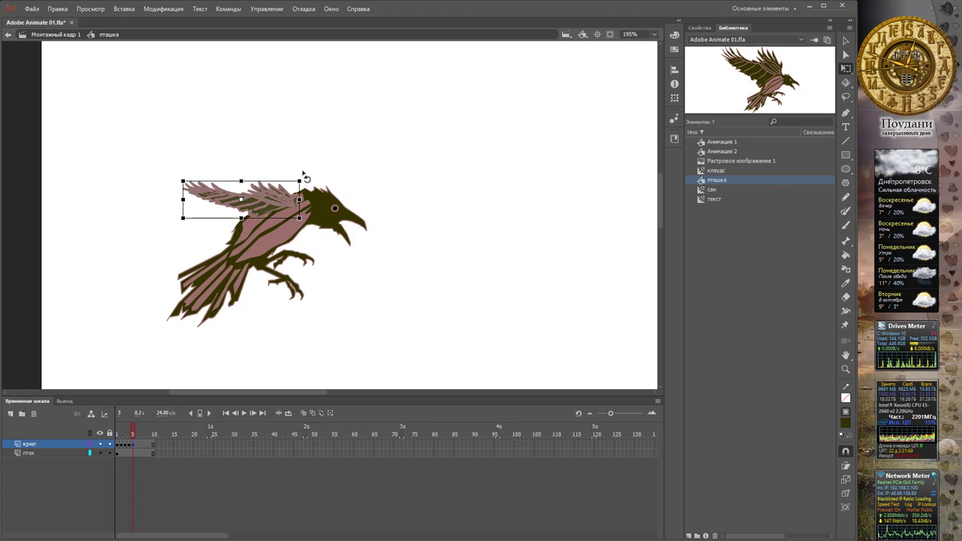
drag(304, 173, 273, 200)
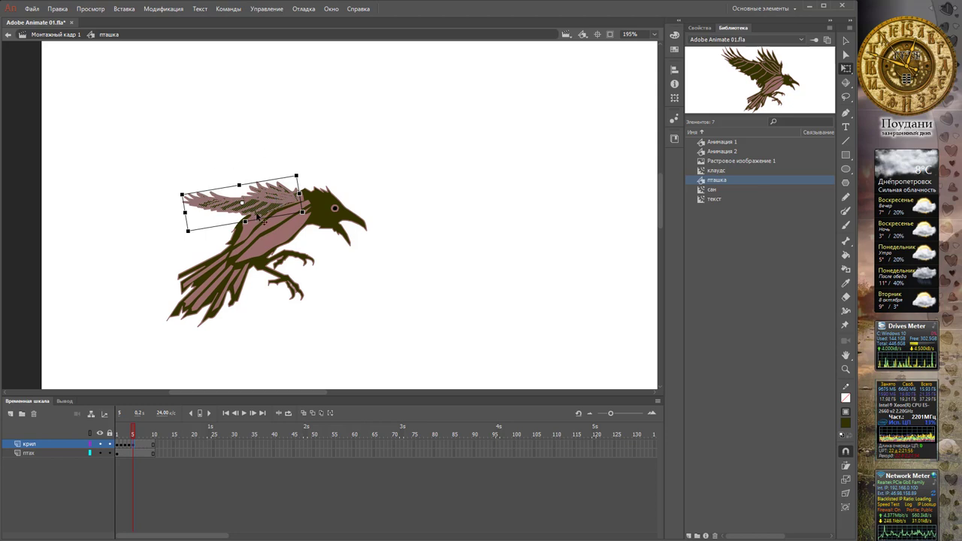
On a new keyframe at frame 6 of the крил layer, flatten the wings further, tilt their tips down toward the tail, and reattach them
click(136, 433)
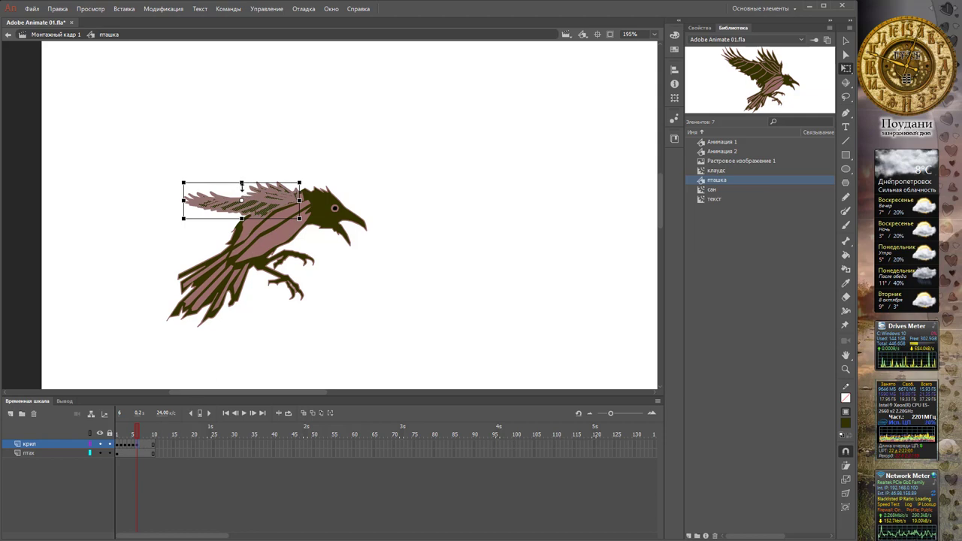
drag(241, 185, 242, 189)
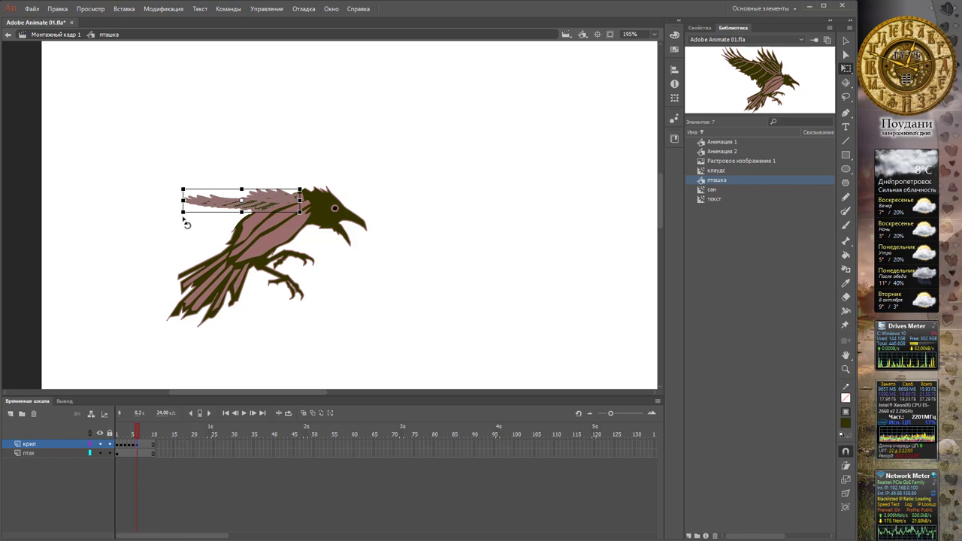
drag(188, 221, 199, 231)
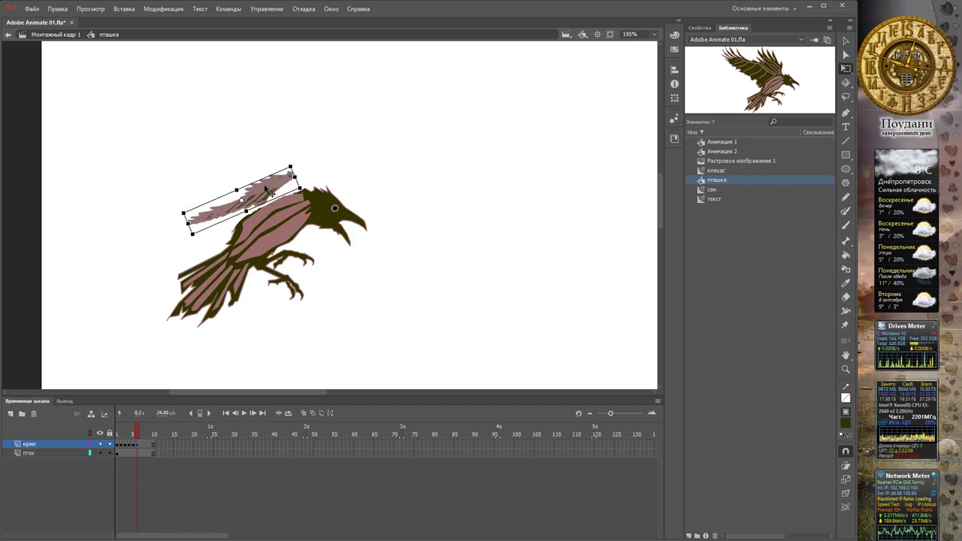
drag(266, 190, 269, 209)
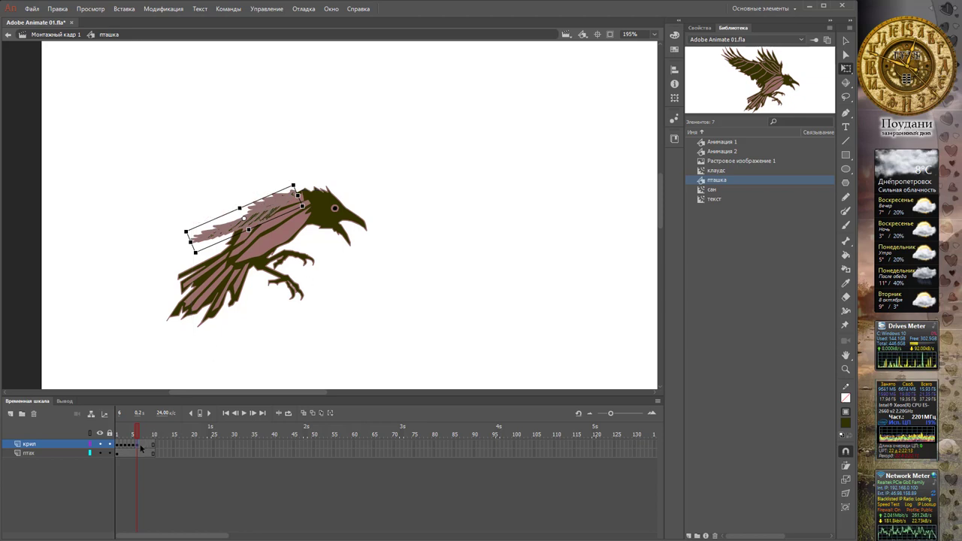
Reverse the order of wing frames 1 to 6 on the крил layer
drag(136, 433, 121, 449)
click(281, 346)
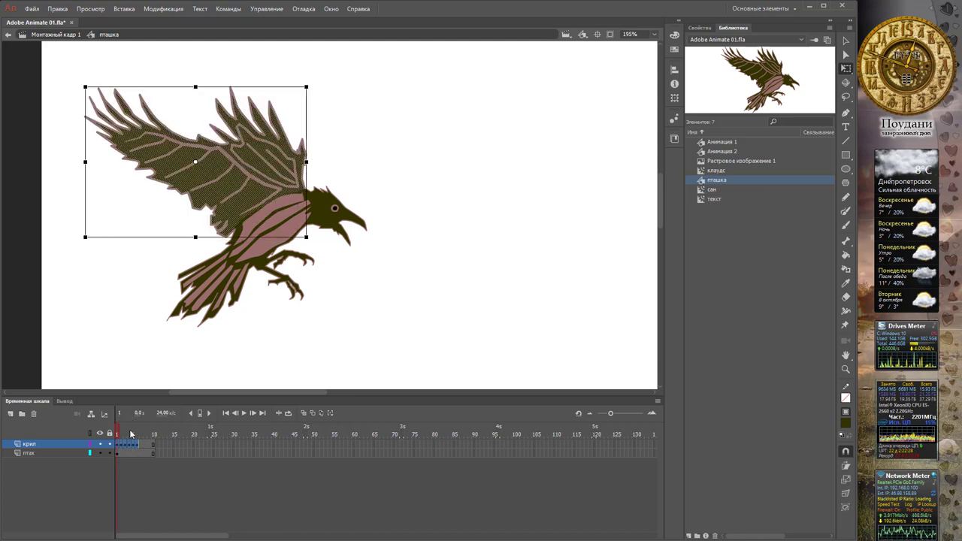
right_click(131, 444)
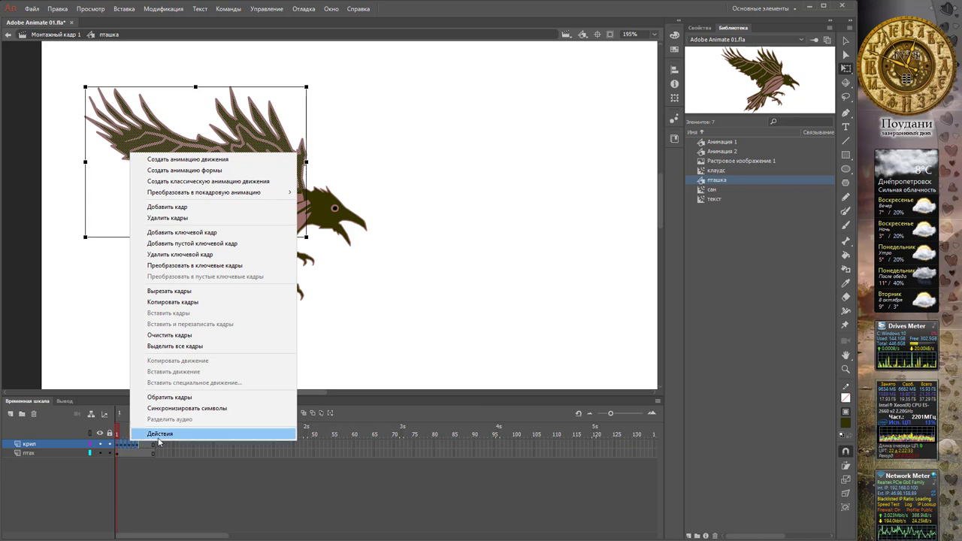
click(207, 399)
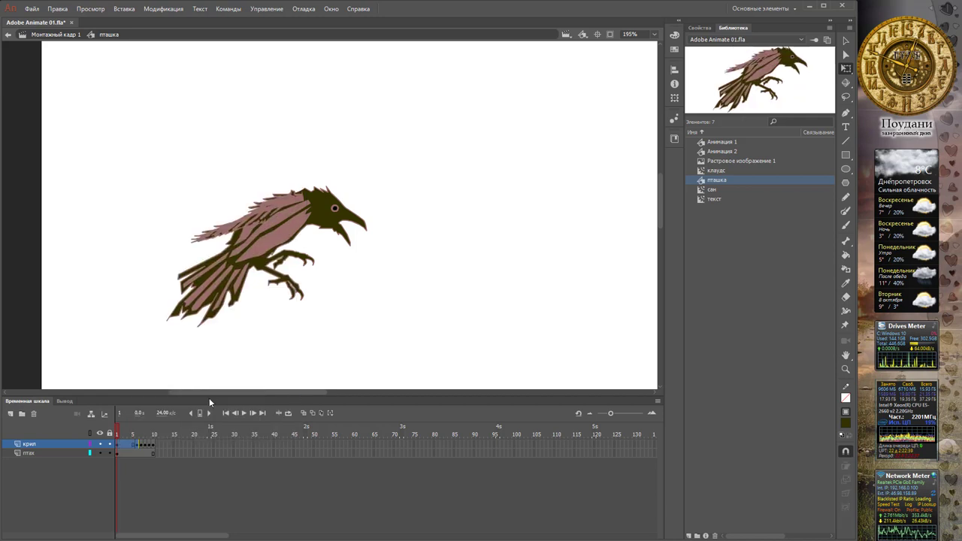
Move the keyframes at frames 6 to 10 of the крил layer to frames 2 to 6 and scrub through them
drag(120, 432, 155, 449)
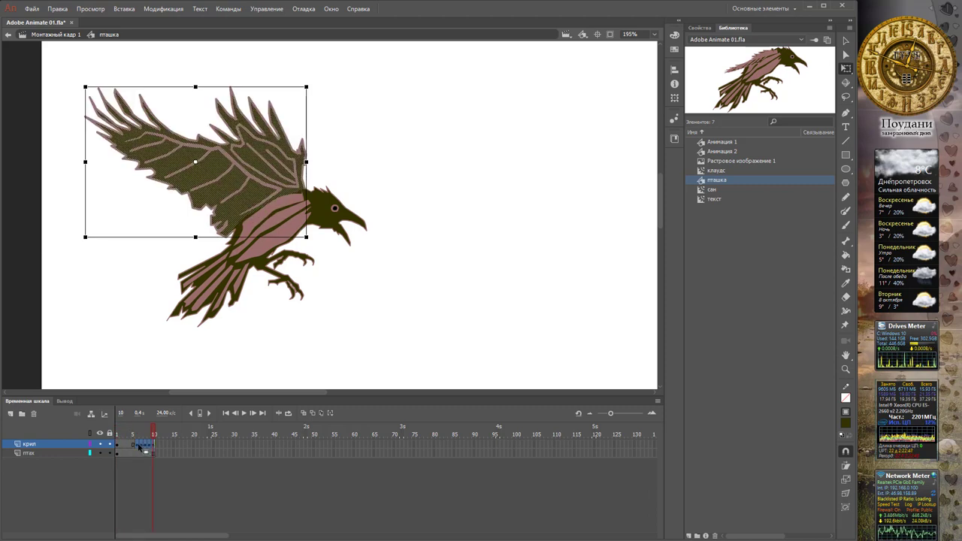
click(125, 436)
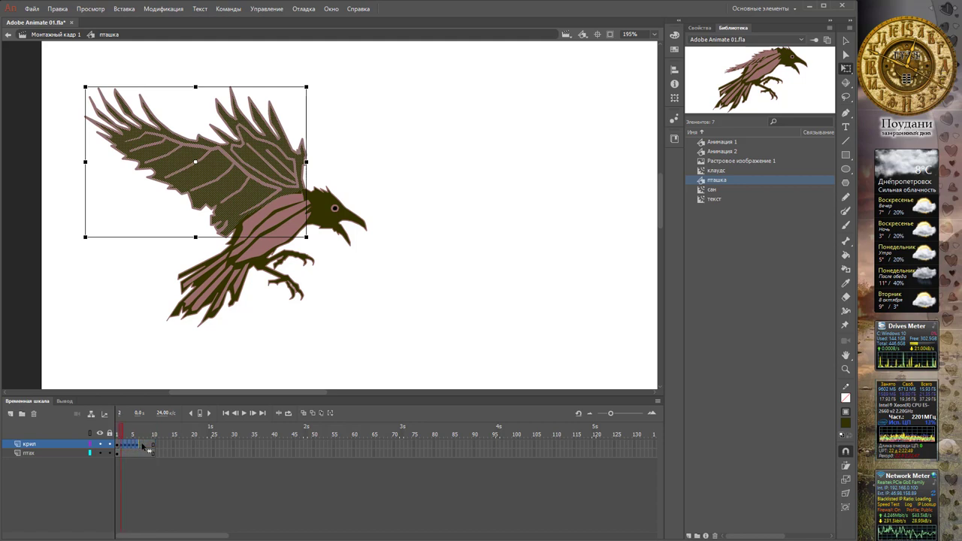
mouse_move(125, 436)
mouse_down()
mouse_move(115, 435)
mouse_move(150, 434)
mouse_move(108, 435)
mouse_move(151, 434)
mouse_move(117, 435)
mouse_up()
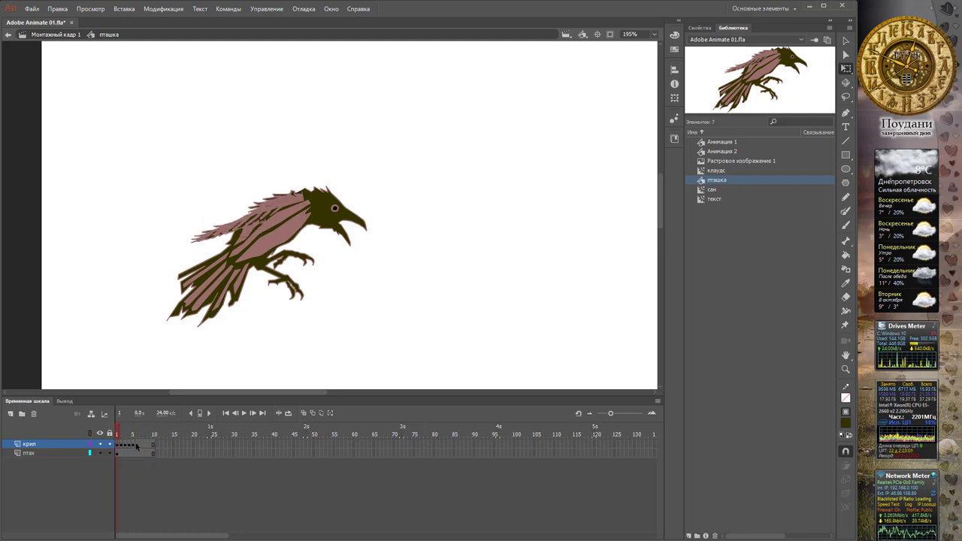
Check the wing poses at frames 6 and 5, and copy frames 1 to 5 of the крил layer
click(137, 446)
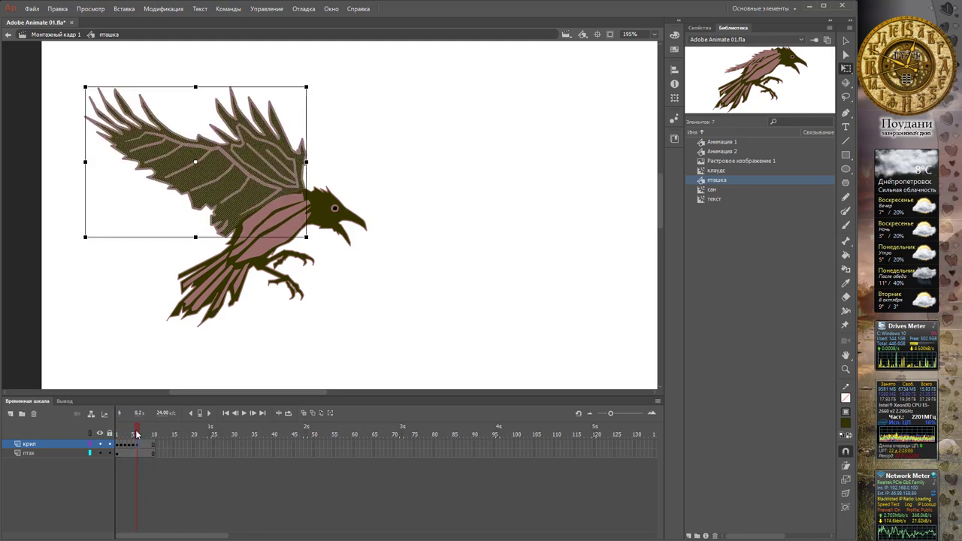
click(135, 434)
click(132, 432)
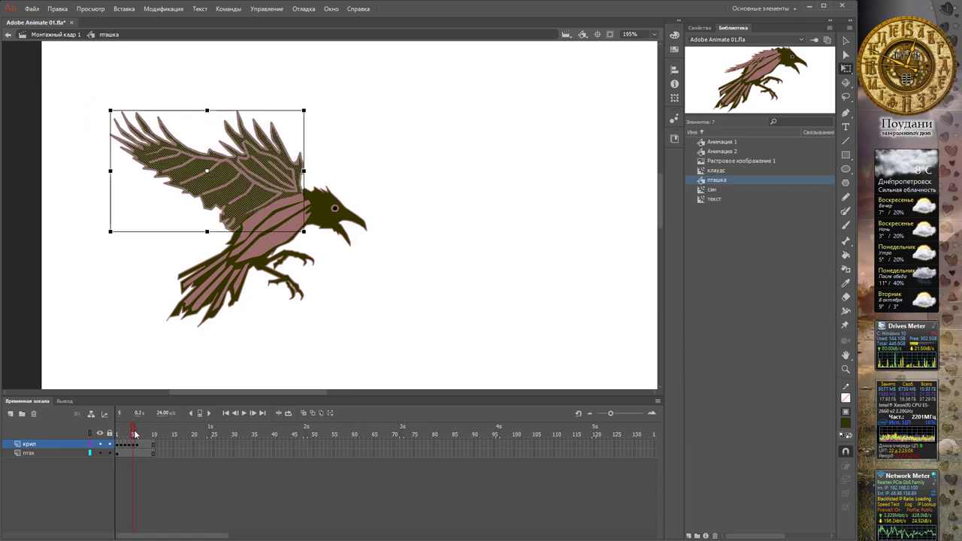
drag(135, 444, 117, 447)
right_click(127, 446)
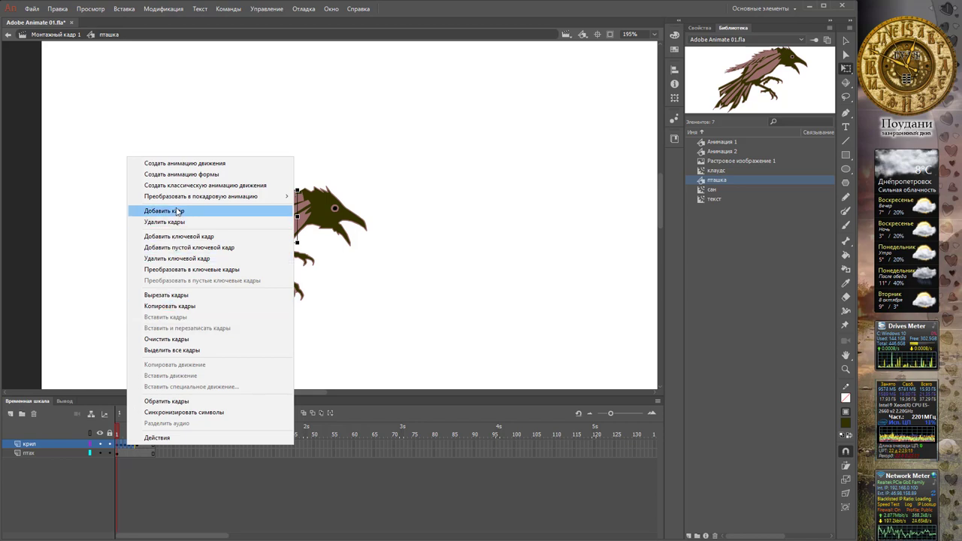
click(193, 306)
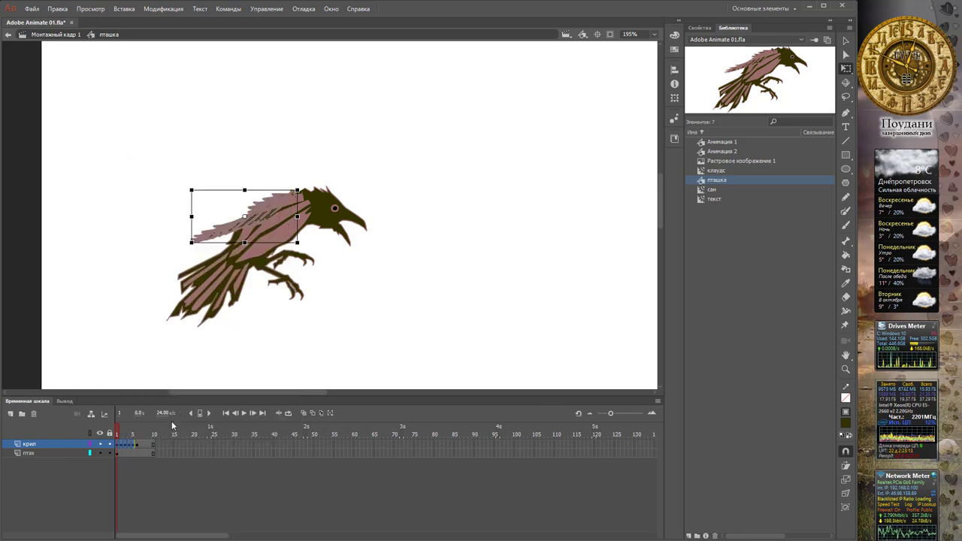
Paste the copied wing frames at frame 8 of the крил layer and shift them to start at frame 7
click(145, 446)
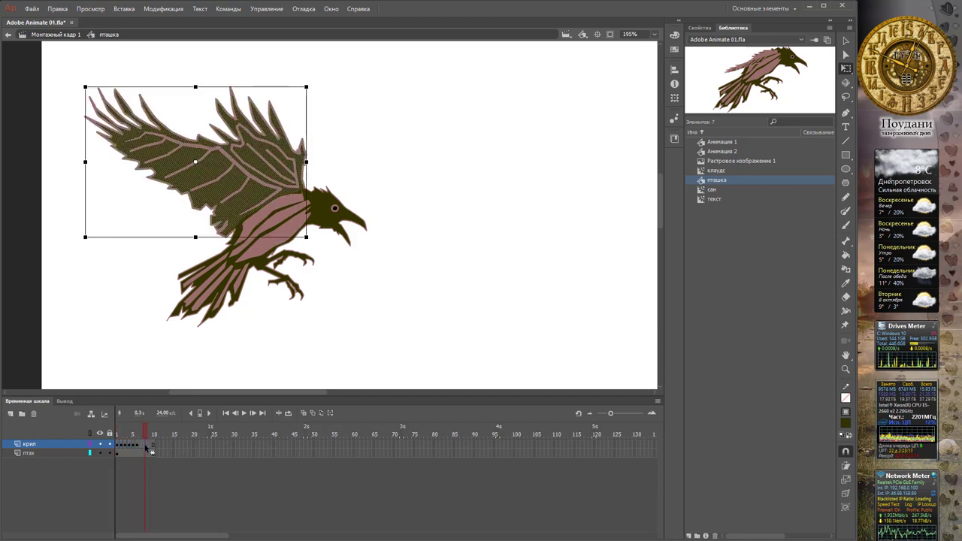
right_click(145, 446)
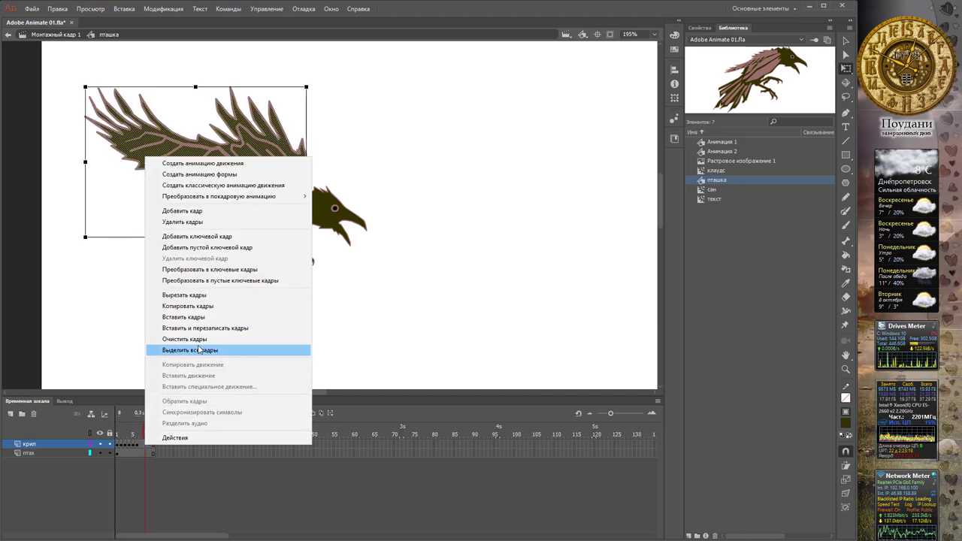
click(209, 319)
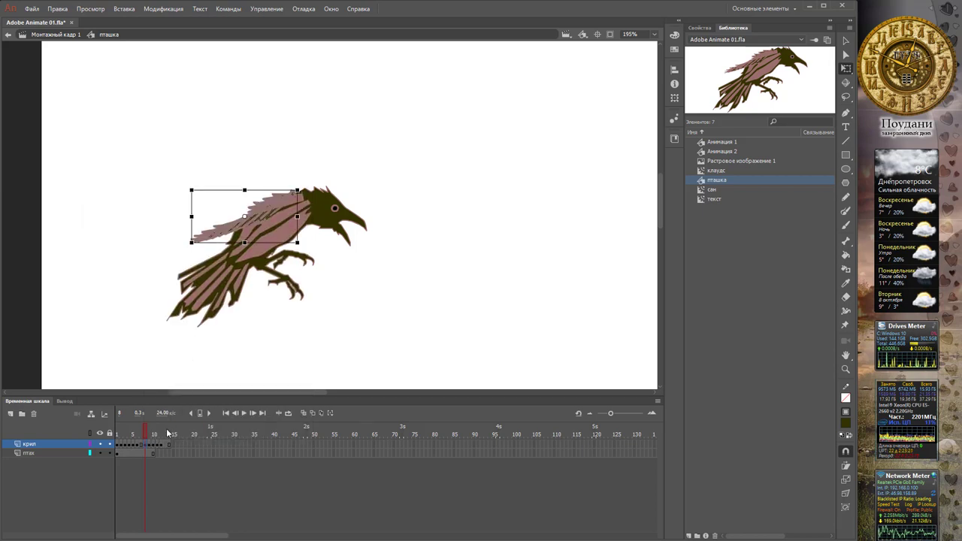
drag(162, 448, 145, 447)
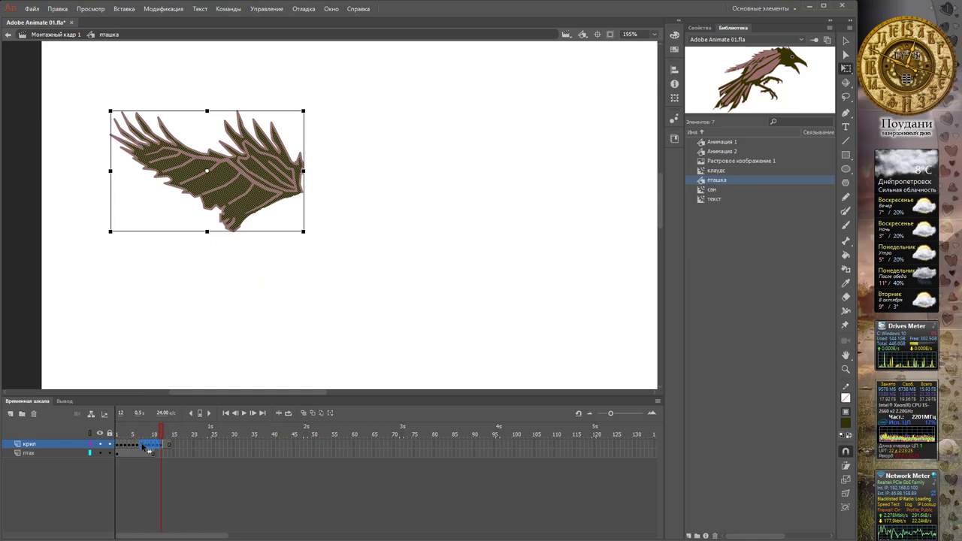
click(142, 435)
click(133, 435)
drag(132, 434, 154, 447)
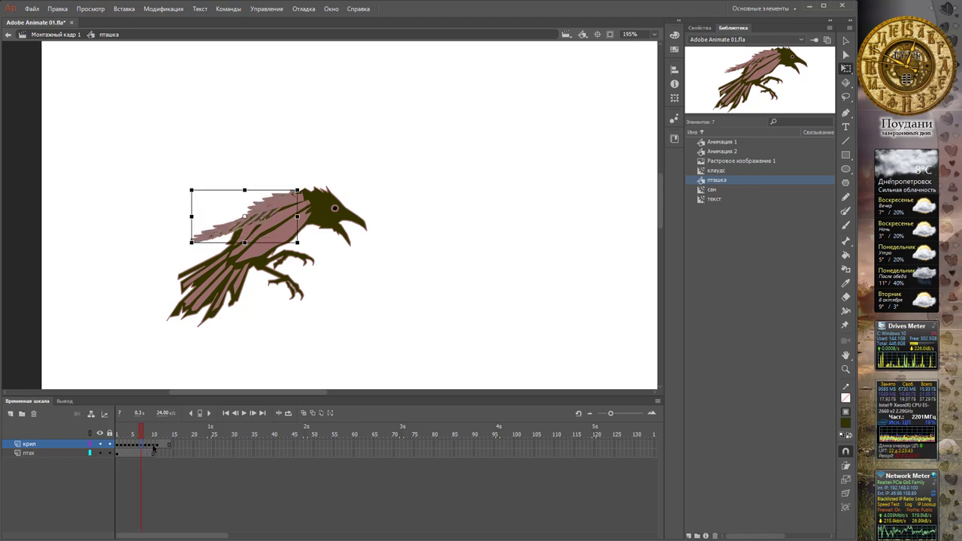
Reverse the order of the pasted wing frames 7 to 11 on the крил layer
click(158, 444)
right_click(153, 447)
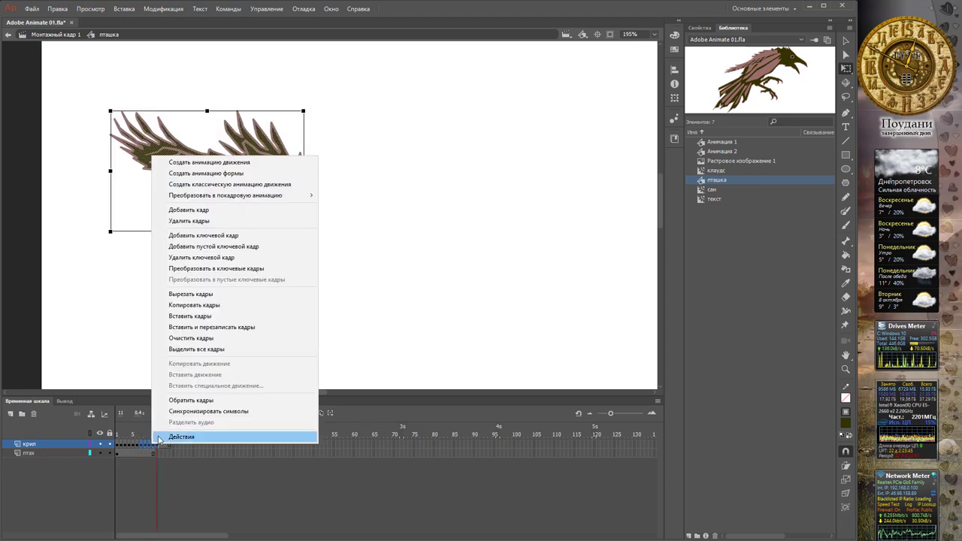
click(170, 398)
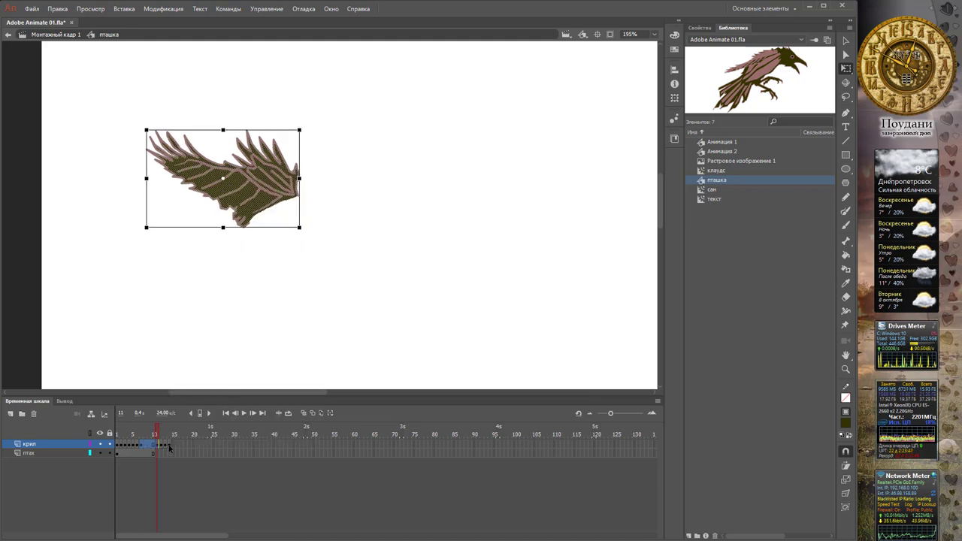
key(ctrl+z)
key(ctrl+y)
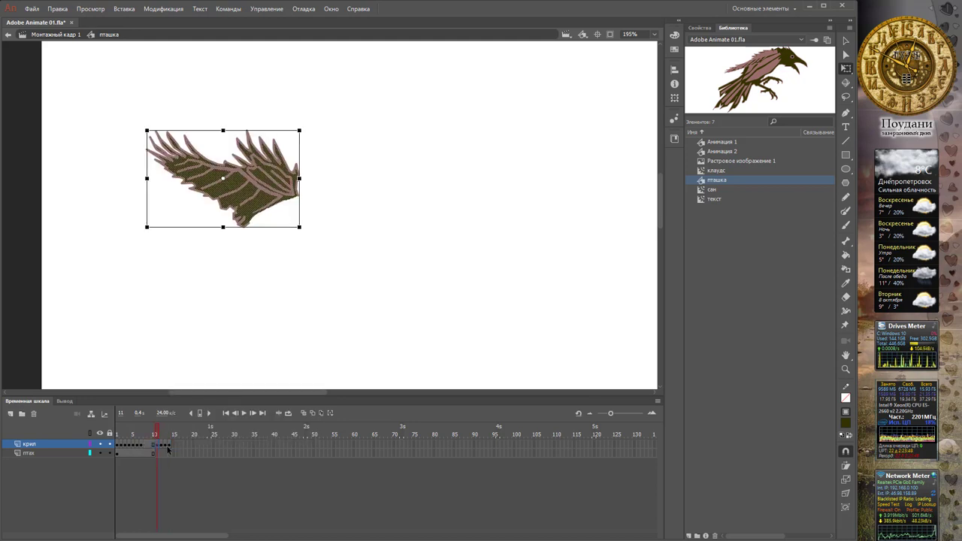
Move the keyframes at frames 11 to 14 of the крил layer to start at frame 8, closing the gap
click(168, 448)
click(160, 447)
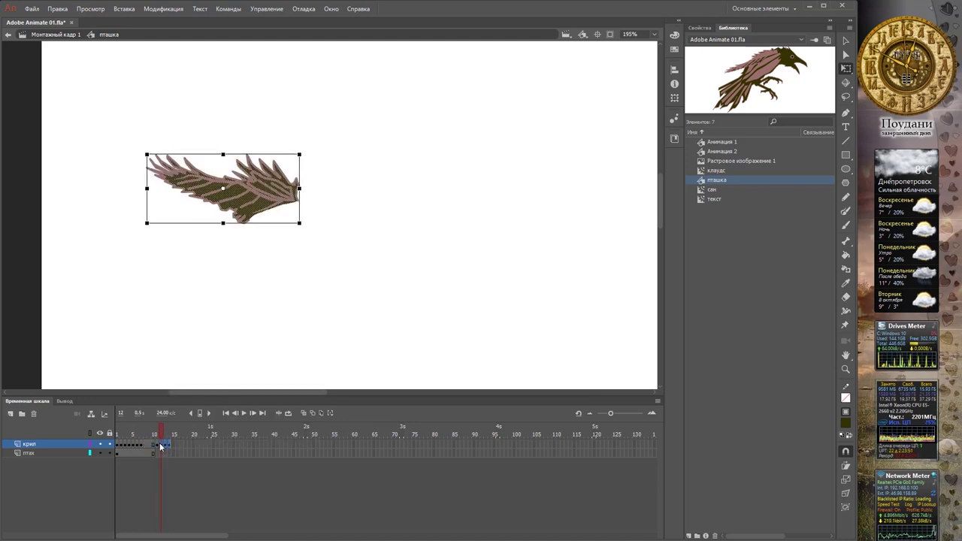
click(158, 447)
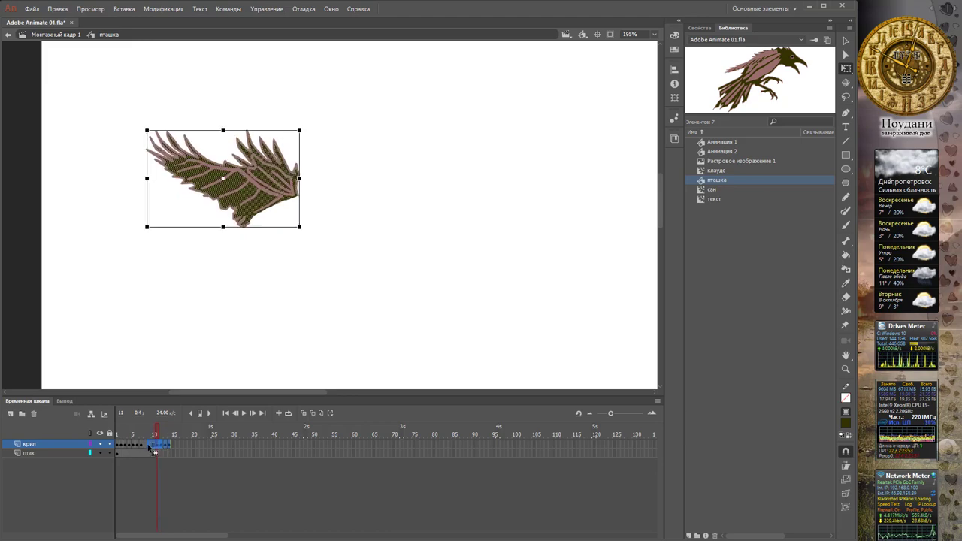
click(147, 447)
mouse_move(148, 429)
mouse_down()
mouse_move(128, 434)
mouse_move(158, 432)
mouse_move(117, 436)
mouse_move(149, 433)
mouse_up()
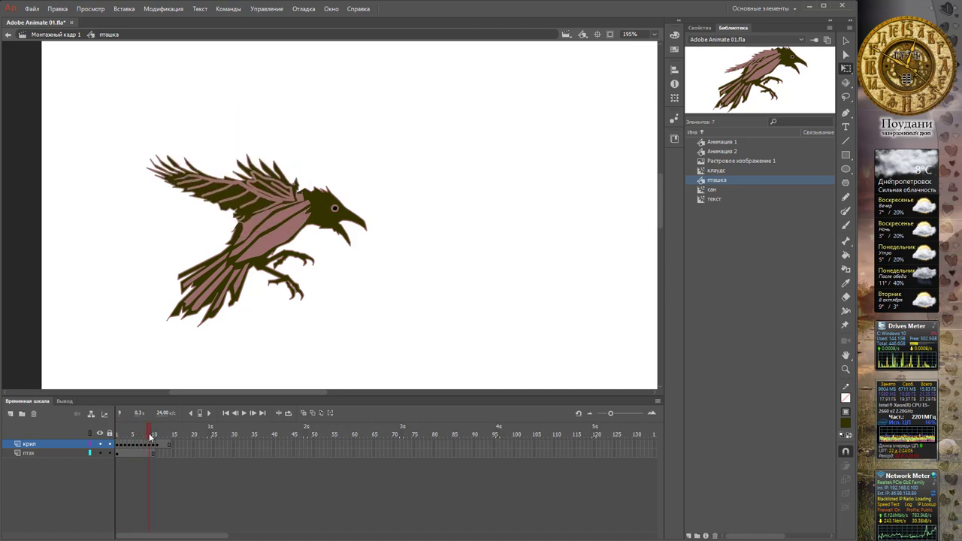
Add a keyframe at frame 11 of the птах layer to extend the bird's body alongside the wings
click(157, 455)
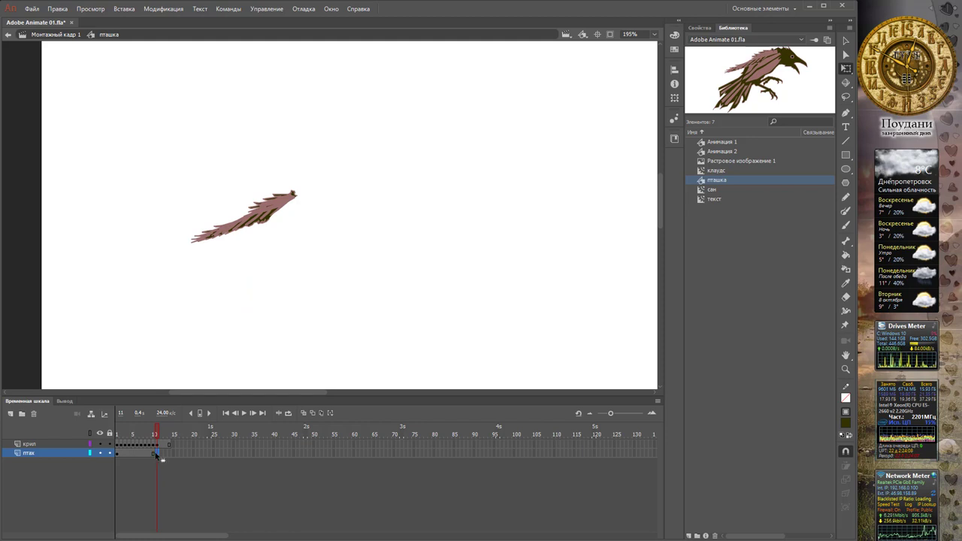
click(153, 453)
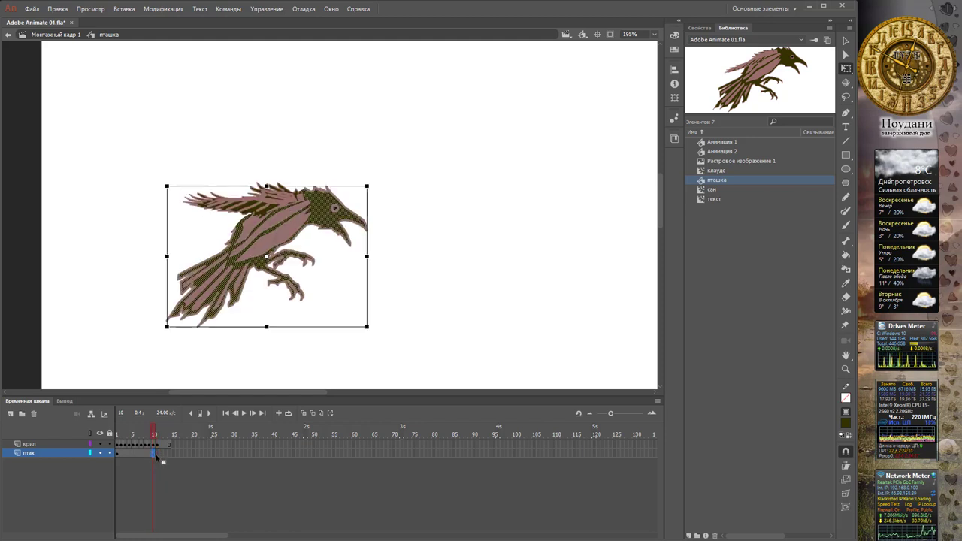
click(158, 454)
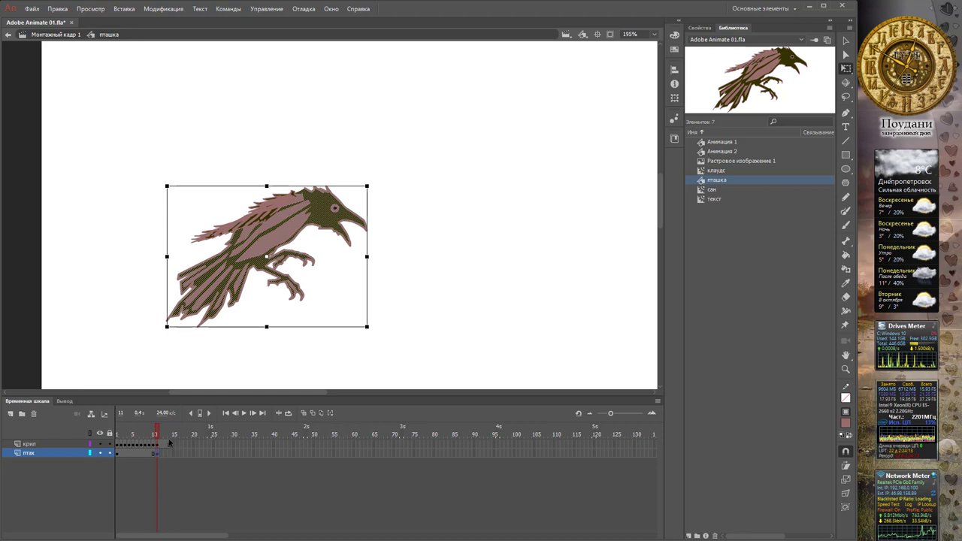
Try to clear the surplus frames 12 to 14 at the end of the крил layer
click(161, 445)
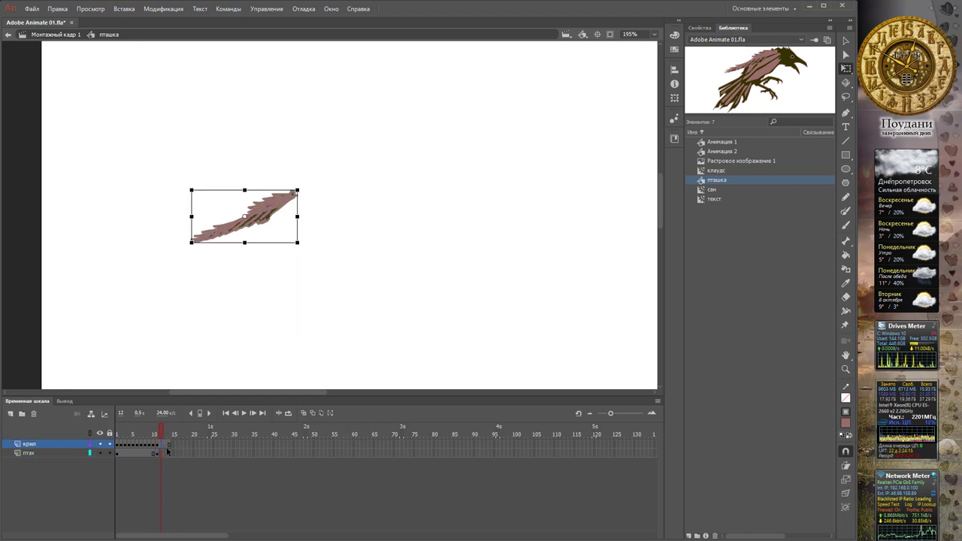
click(170, 449)
right_click(167, 445)
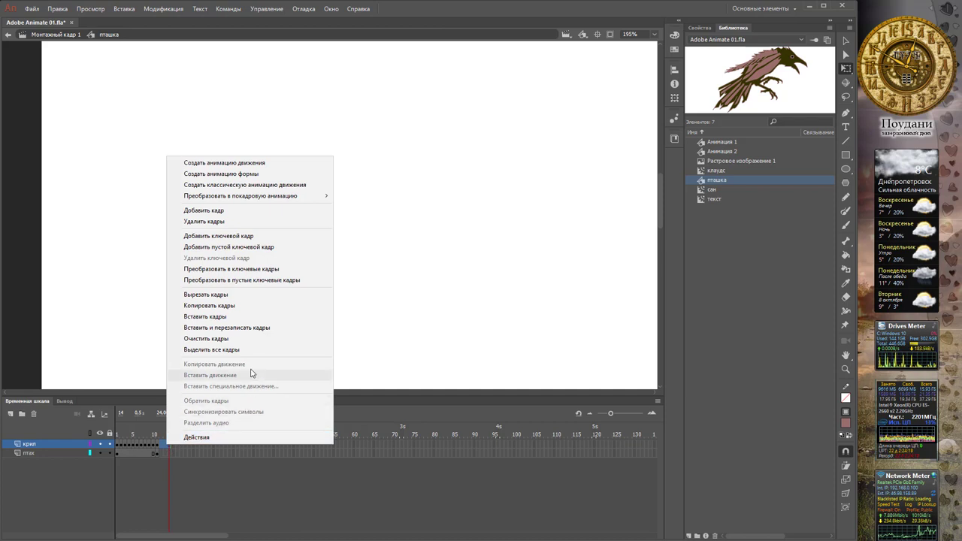
click(248, 340)
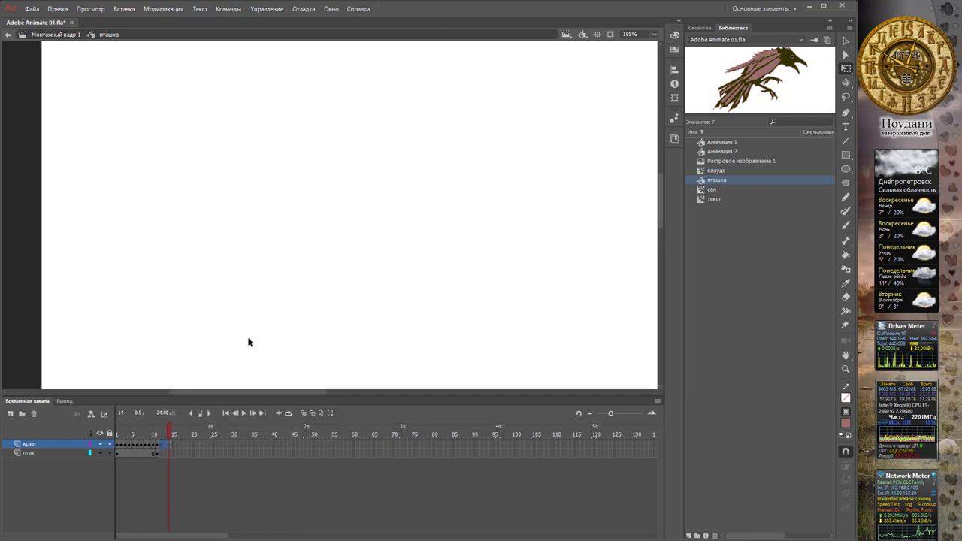
right_click(169, 443)
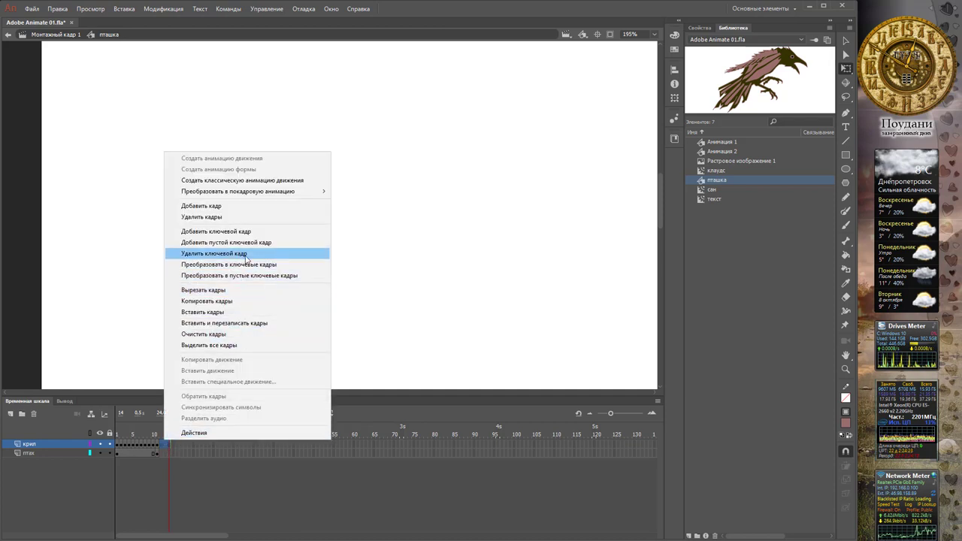
click(246, 254)
right_click(166, 445)
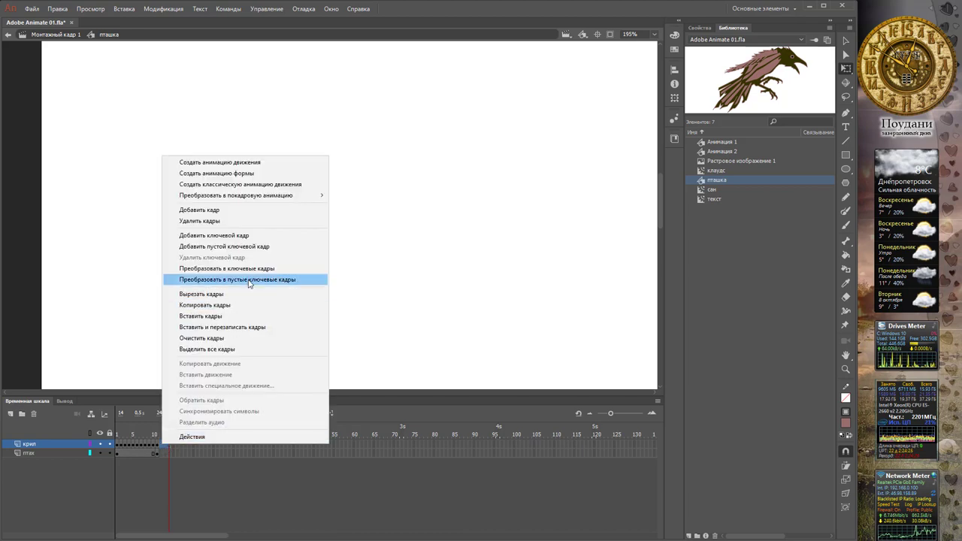
click(234, 340)
Remove the surplus frames after frame 11 of the крил layer and scrub through the wing flap back to frame 1
click(168, 442)
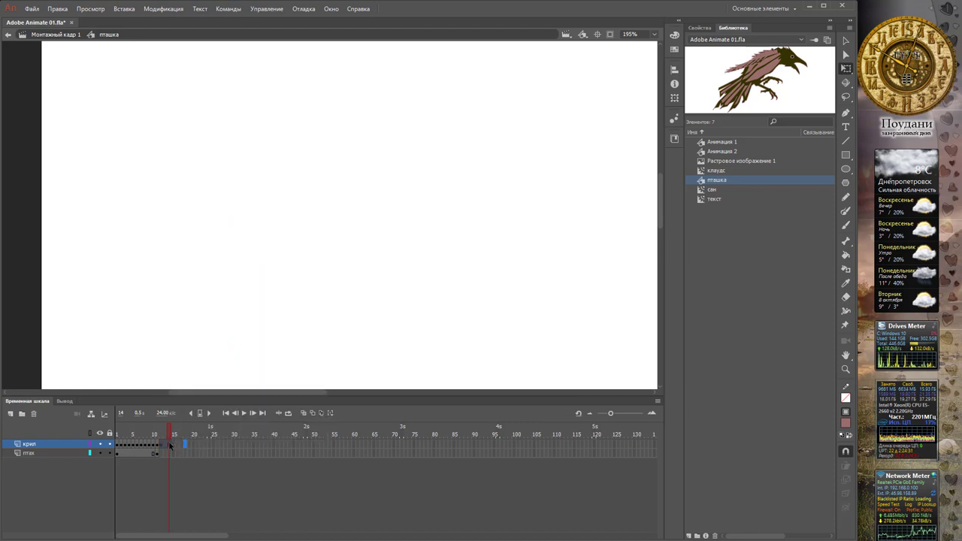
click(172, 445)
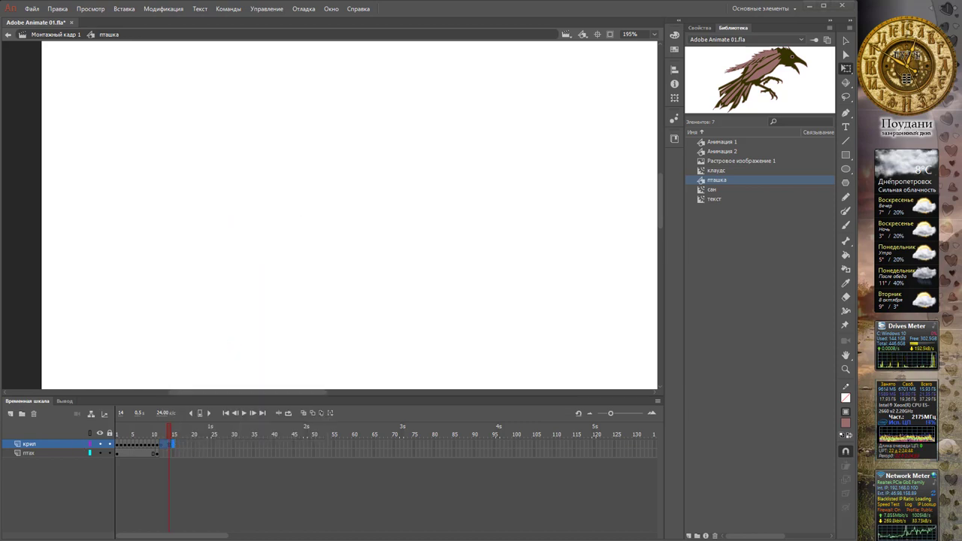
right_click(173, 442)
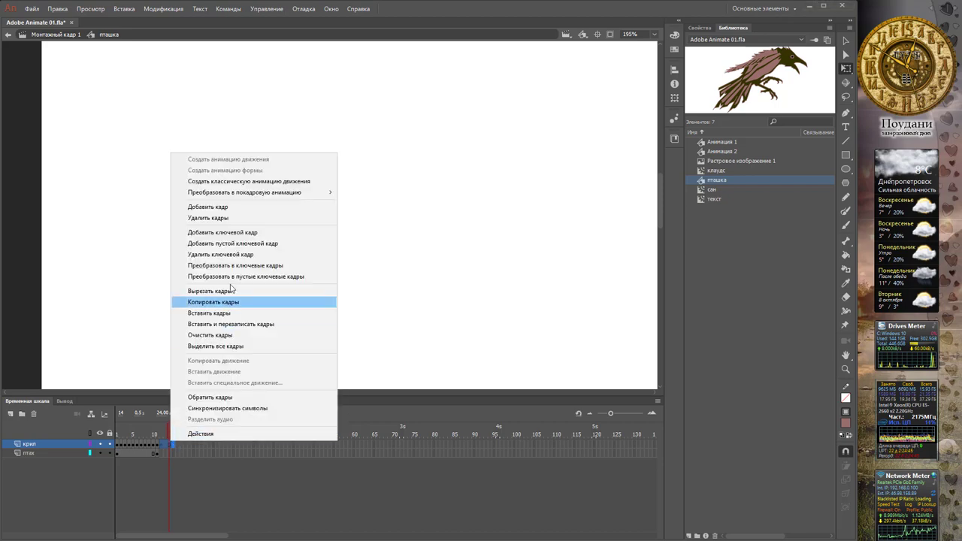
click(239, 218)
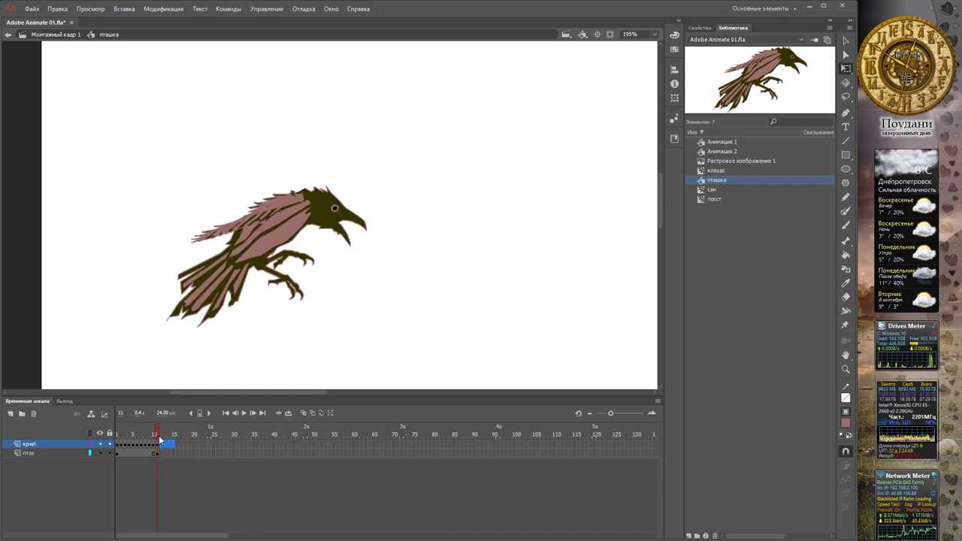
drag(157, 434, 118, 433)
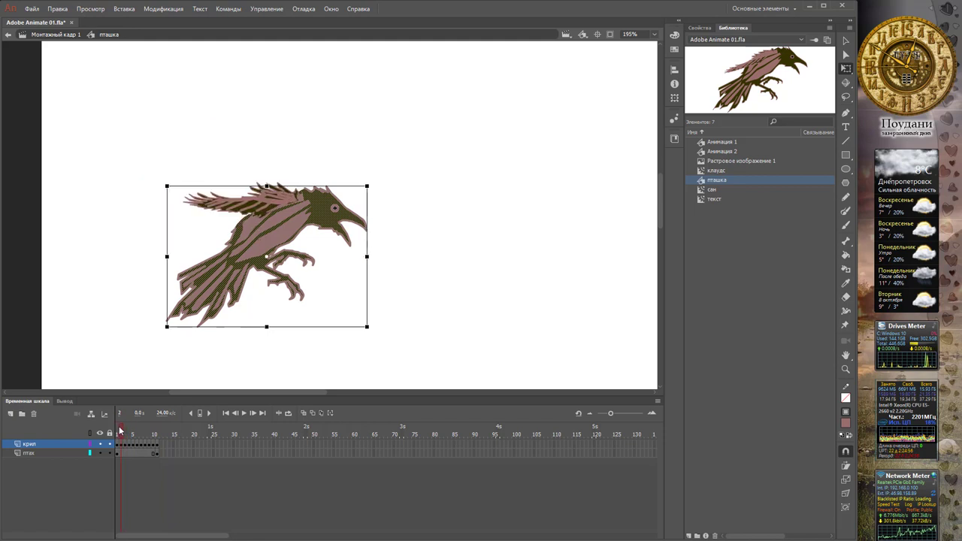
click(205, 170)
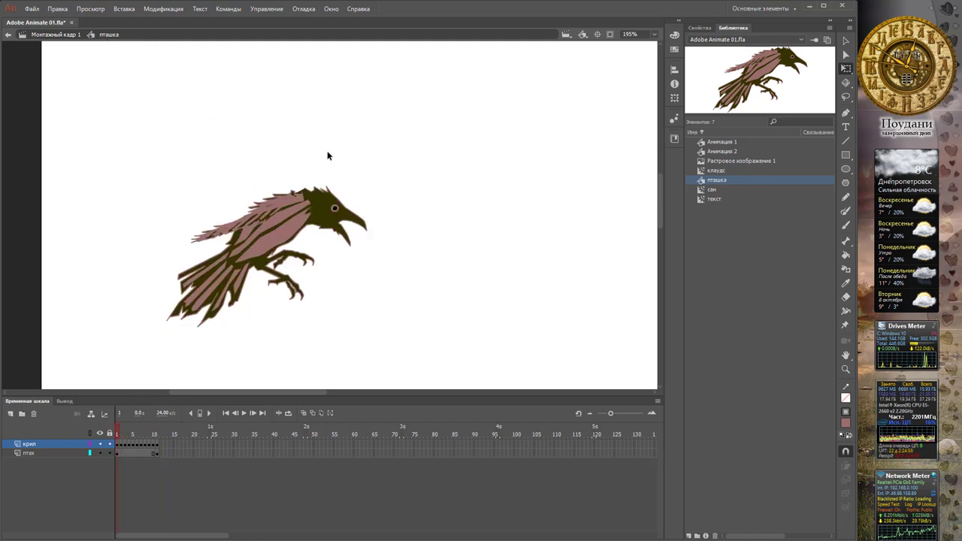
Return to the main scene and review its timeline up to frame 174 to find where the bird should fly in
click(60, 34)
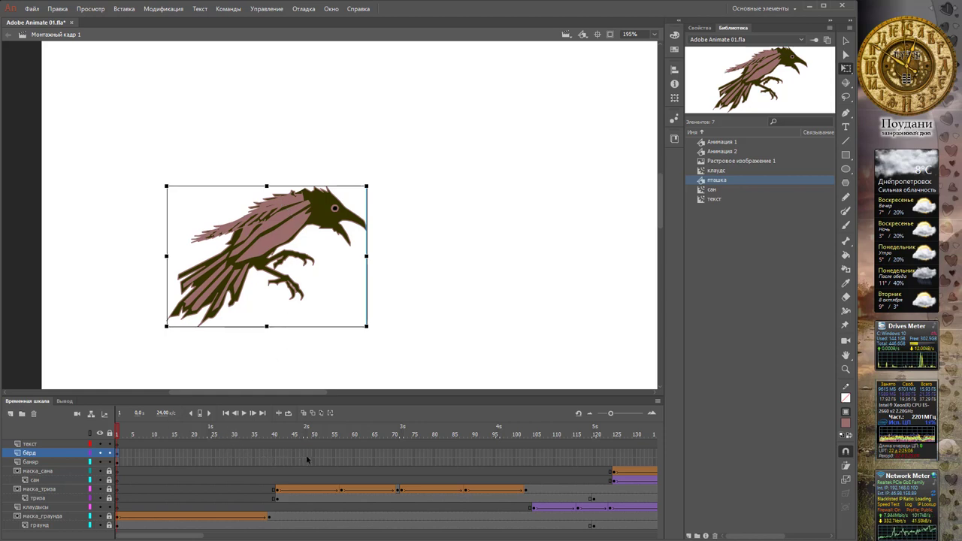
click(277, 469)
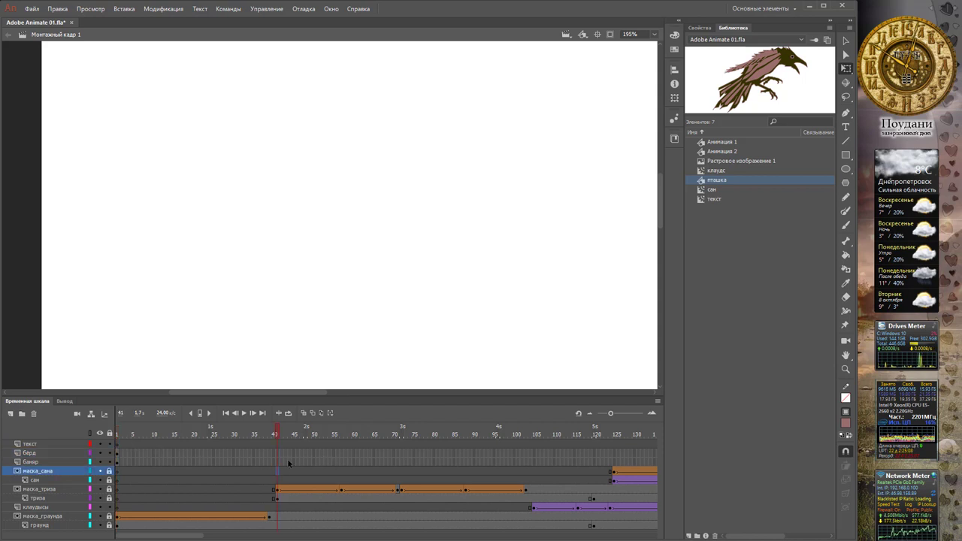
click(324, 453)
drag(420, 432, 490, 432)
scroll(415, 216, down, 5)
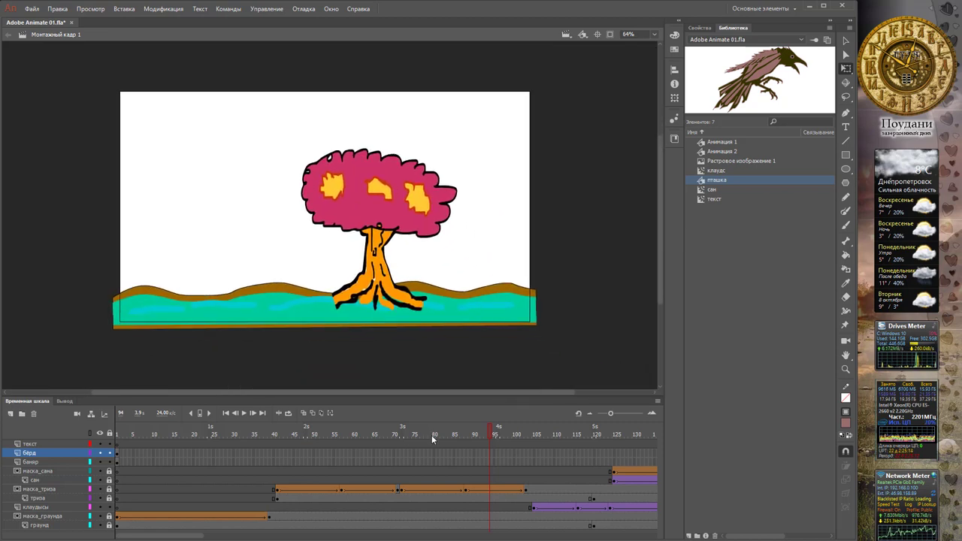
click(433, 436)
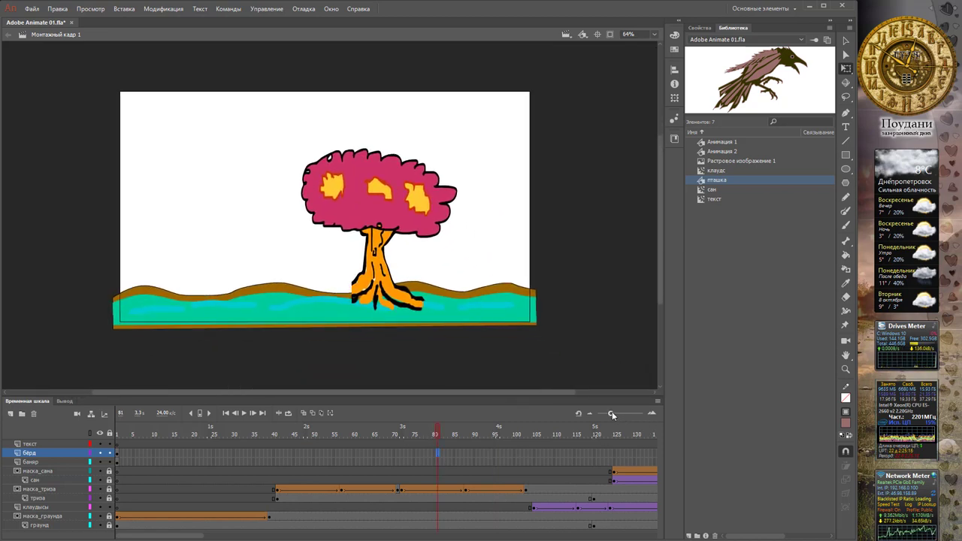
scroll(613, 415, down, 5)
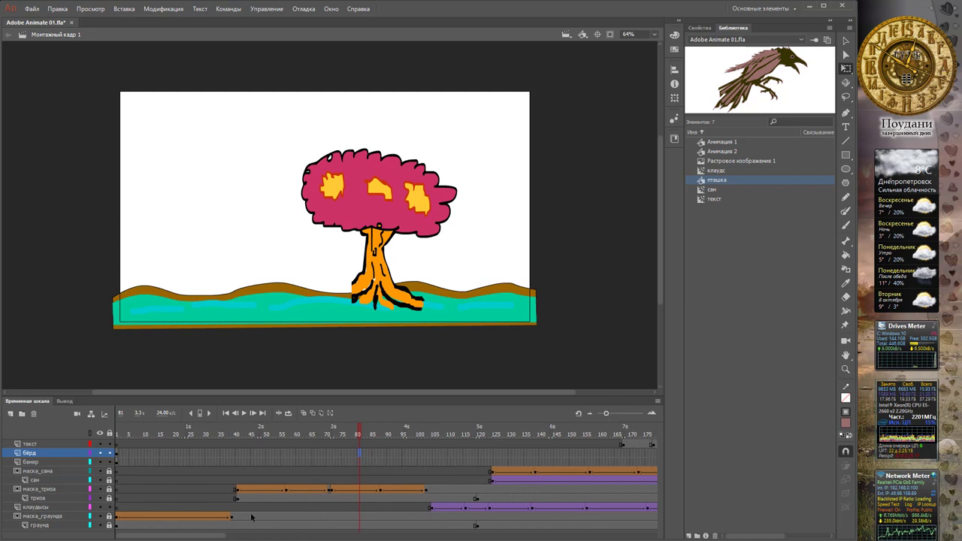
drag(203, 535, 245, 535)
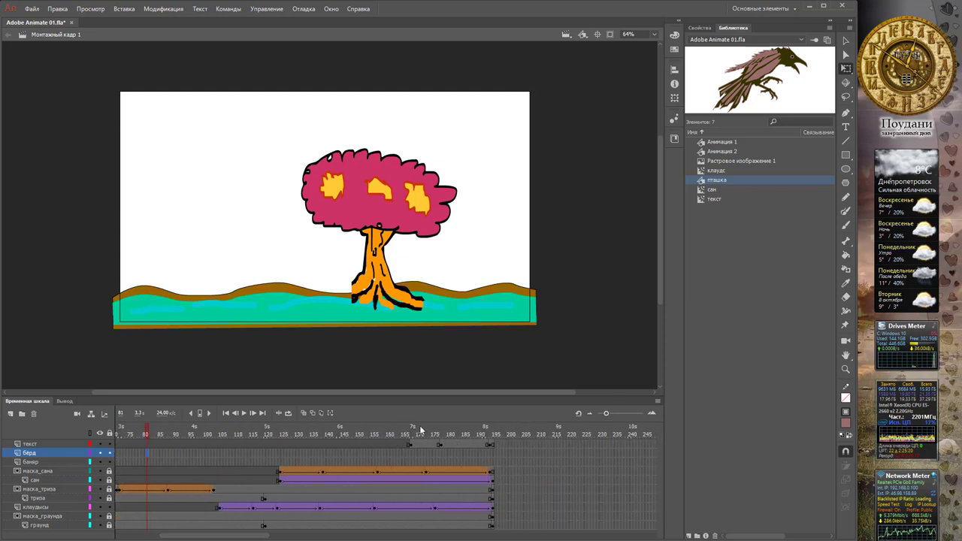
key(Return)
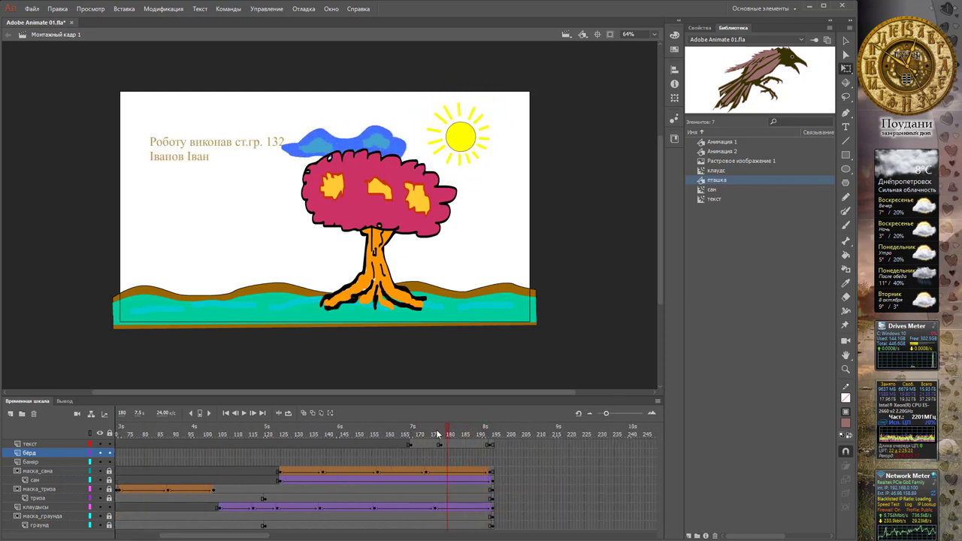
mouse_move(437, 434)
mouse_down()
mouse_move(421, 435)
mouse_move(478, 433)
mouse_move(430, 432)
mouse_up()
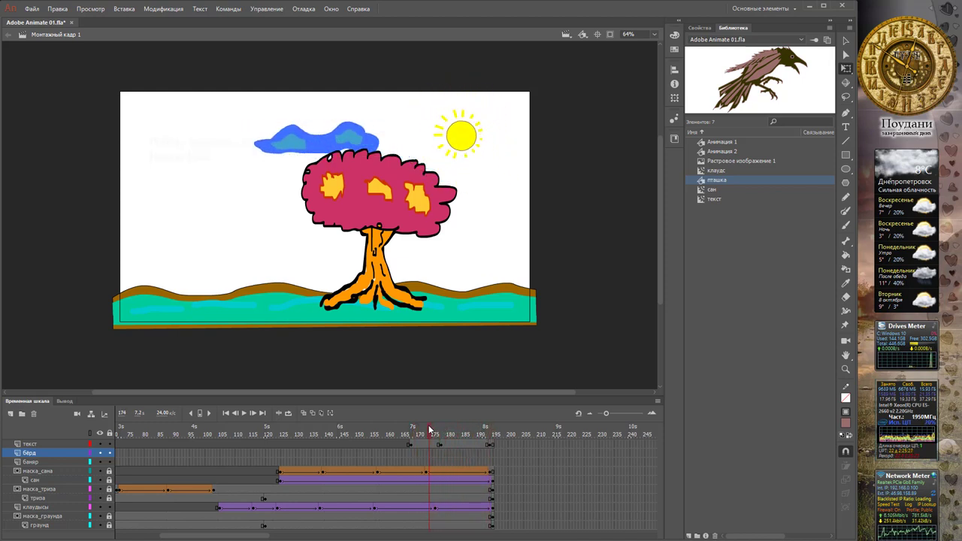
Hide the текст layer and add a keyframe at frame 168 of the бёрд layer
click(101, 445)
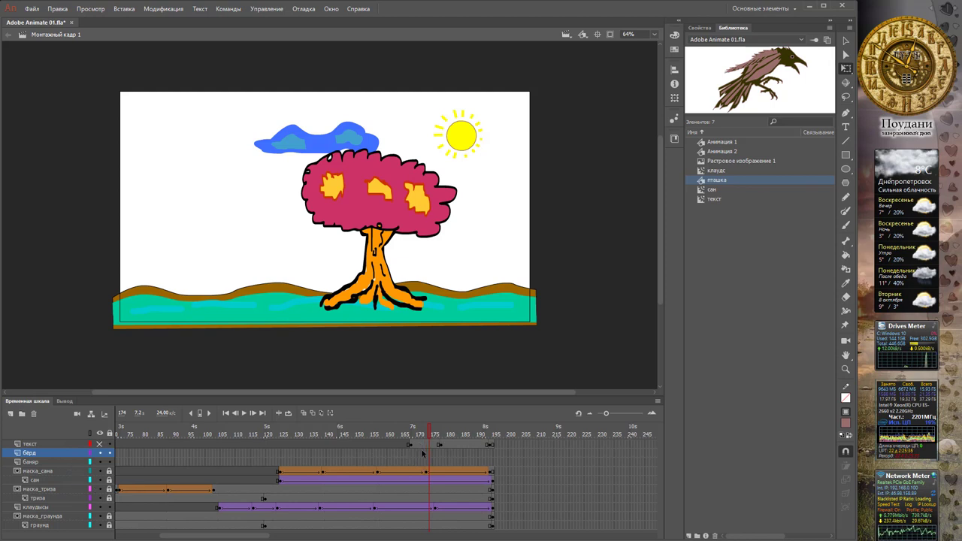
drag(423, 434, 412, 435)
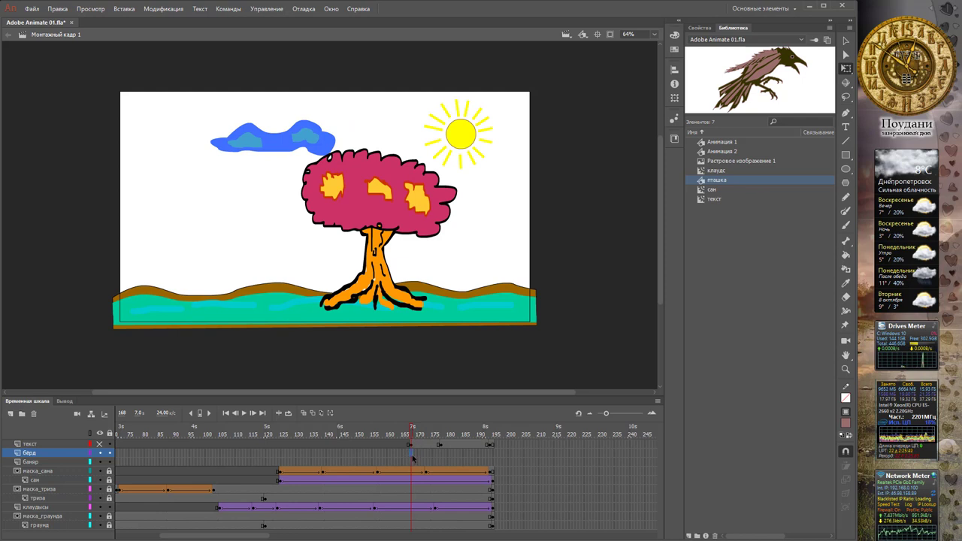
right_click(413, 456)
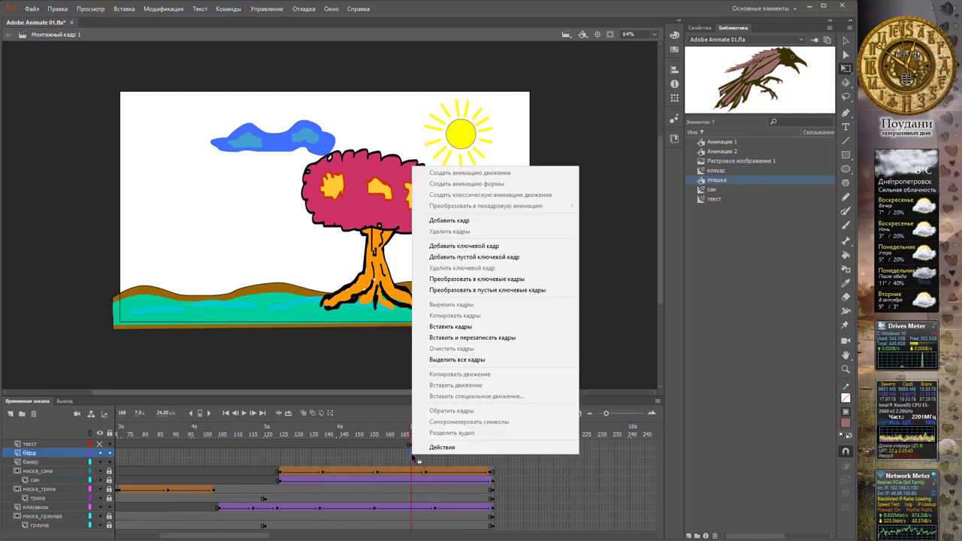
click(492, 251)
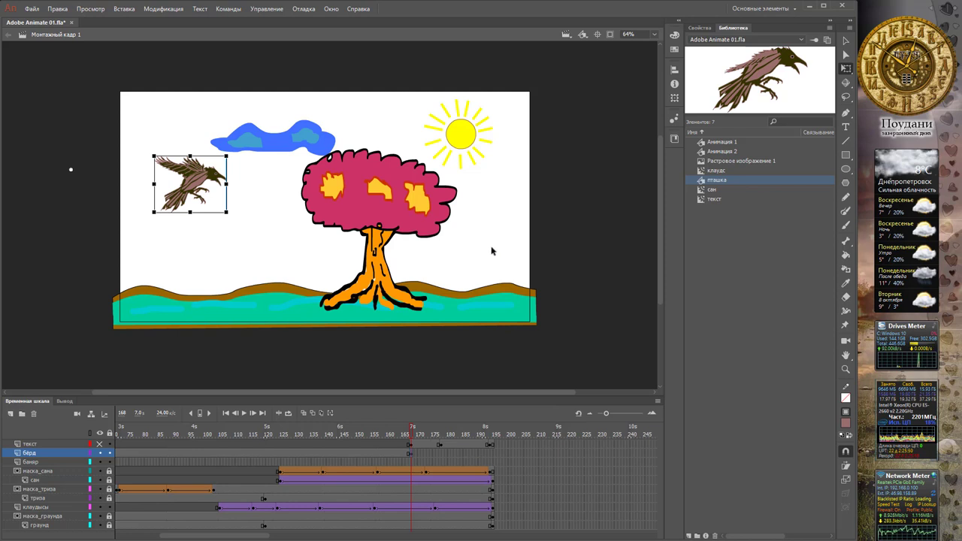
Delete the bird from the stage at frame 1 of the бёрд layer
drag(248, 536, 204, 537)
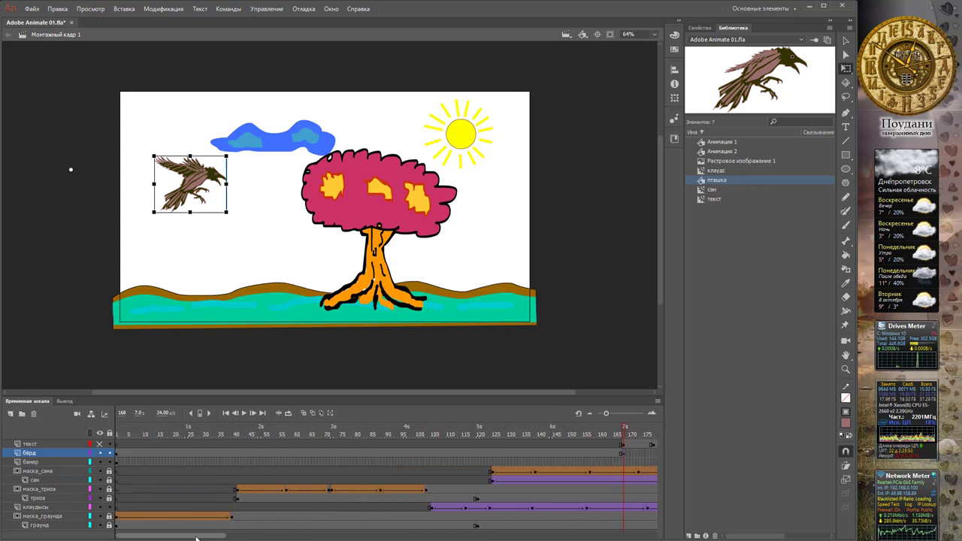
click(119, 460)
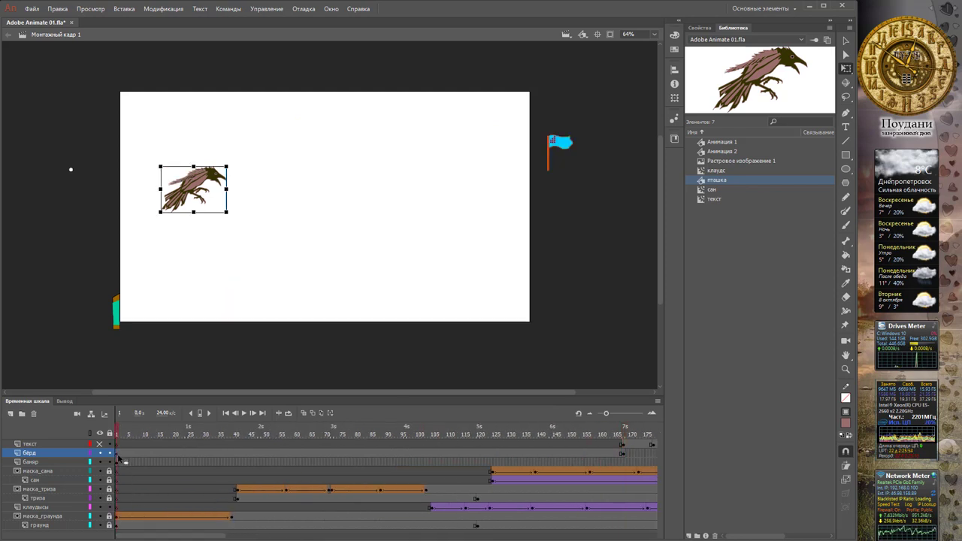
key(Delete)
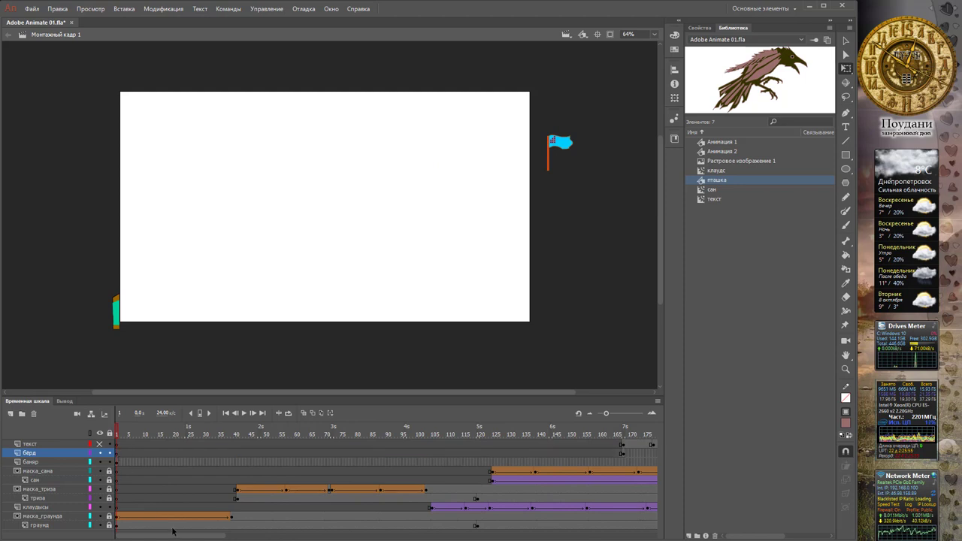
Move the bird at frame 168 of the бёрд layer just outside the stage's left edge
drag(172, 532, 230, 533)
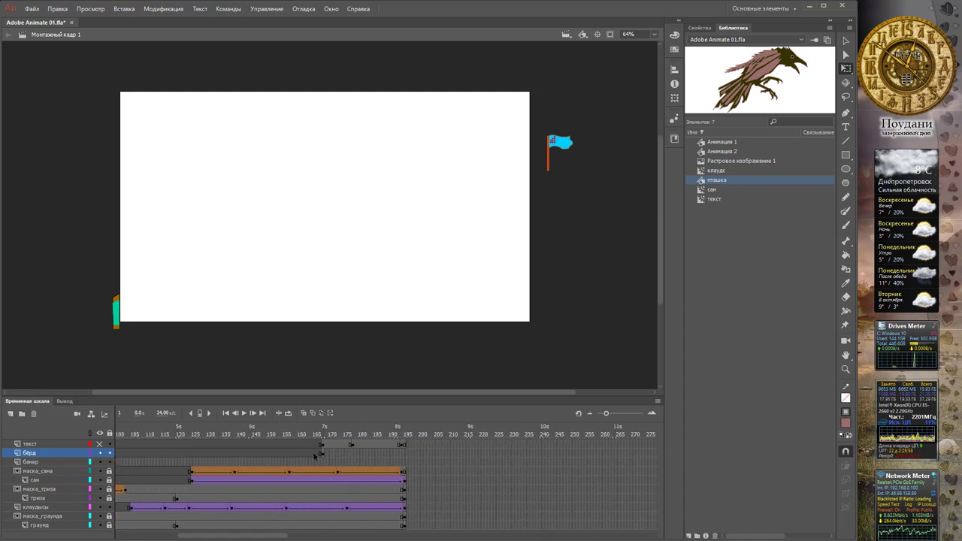
click(324, 453)
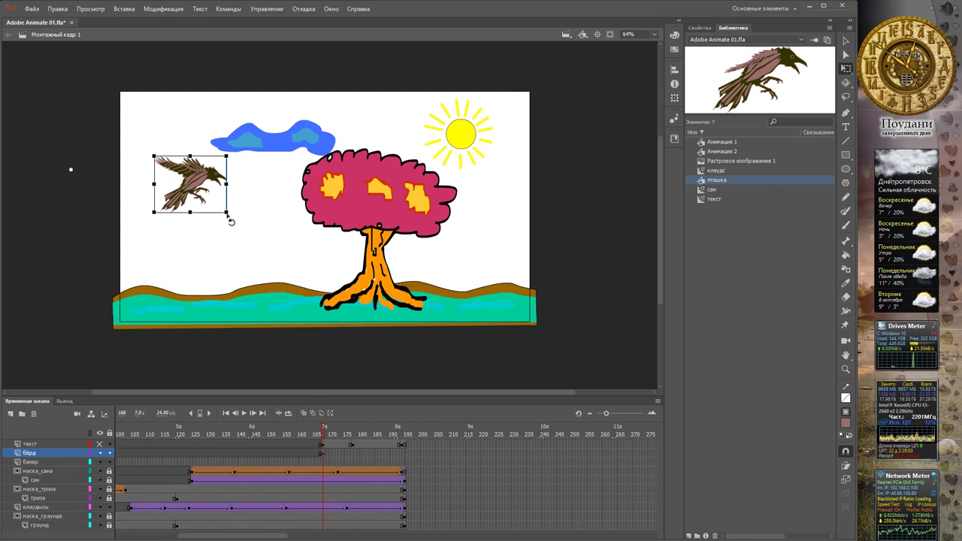
drag(185, 183, 93, 168)
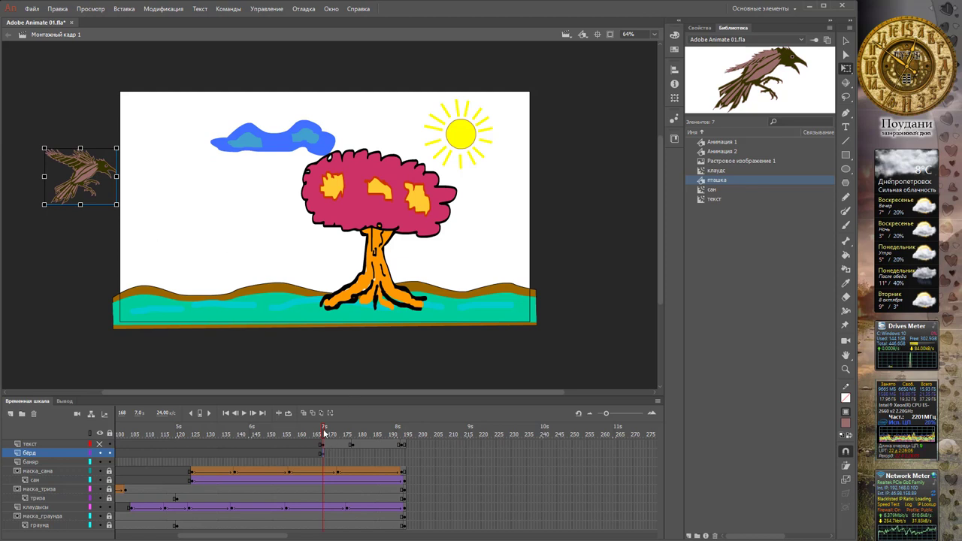
Add a keyframe at frame 195 of the бёрд layer
drag(325, 432, 405, 440)
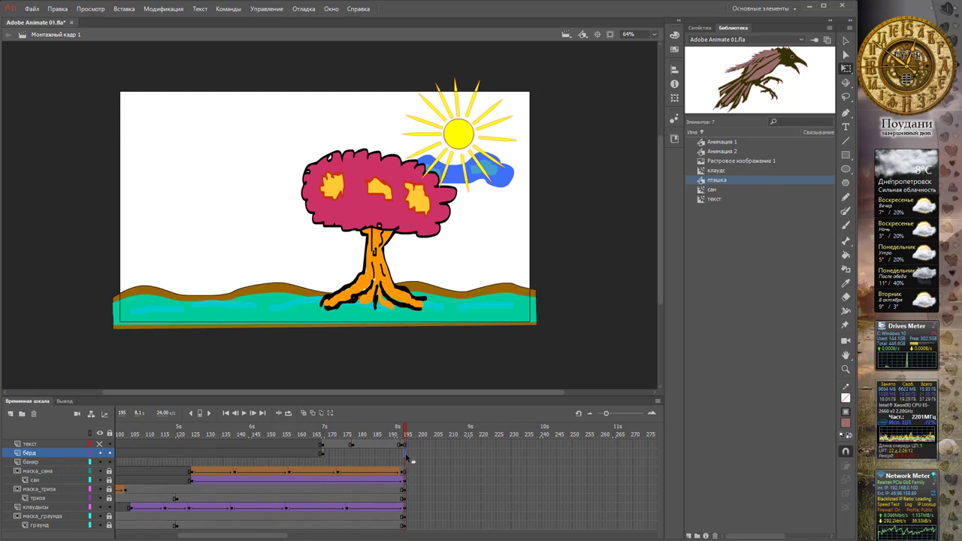
right_click(405, 453)
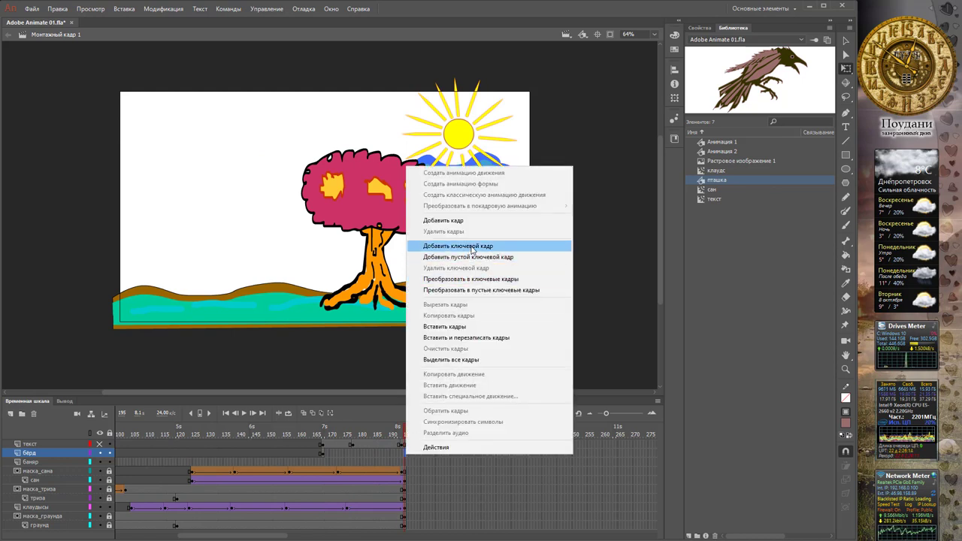
click(472, 246)
Place the bird at frame 195 on the upper part of the tree crown, rotated slightly counterclockwise
drag(97, 194, 337, 184)
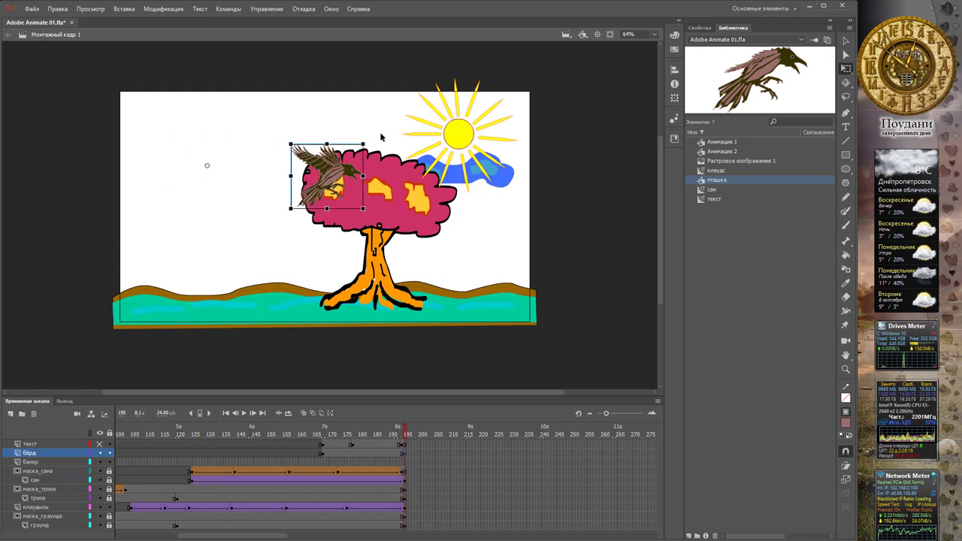
drag(368, 134, 365, 100)
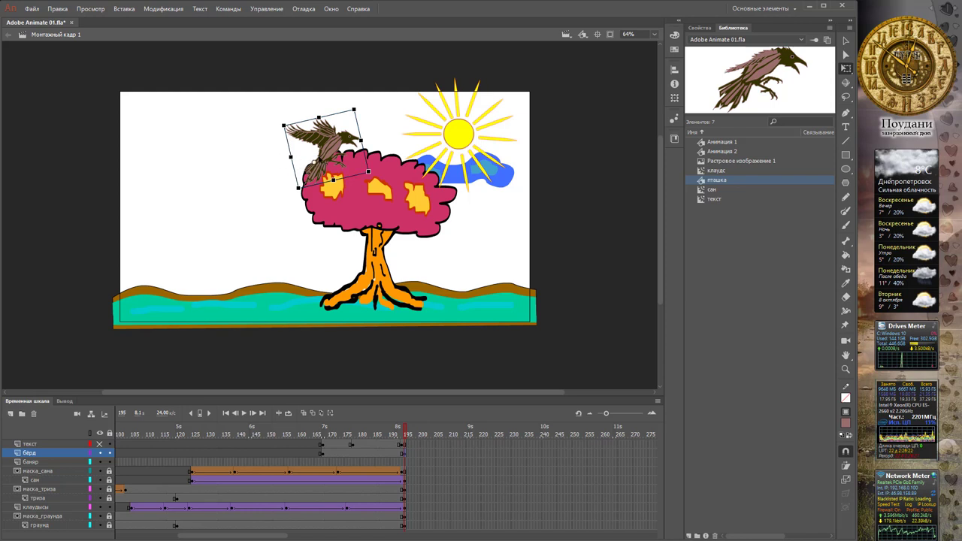
drag(360, 105, 359, 99)
drag(342, 150, 375, 172)
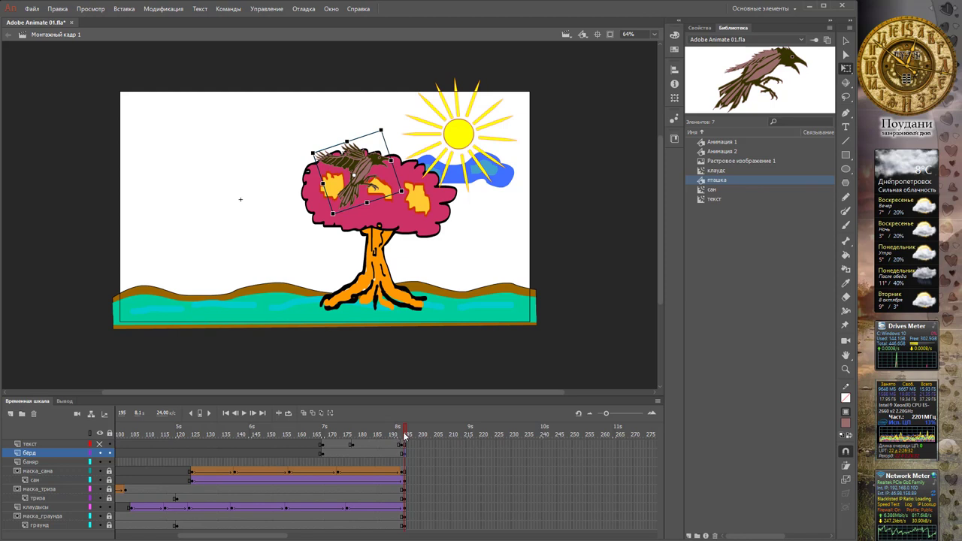
Create a classic tween between frames 168 and 195 of the бёрд layer and scrub through the flight to frame 195
drag(406, 436, 364, 444)
click(368, 453)
right_click(368, 453)
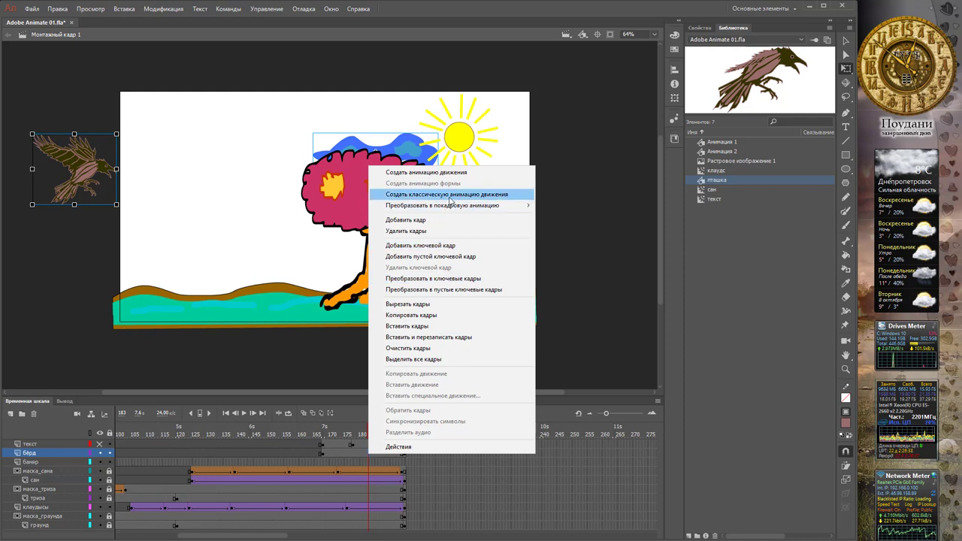
click(450, 197)
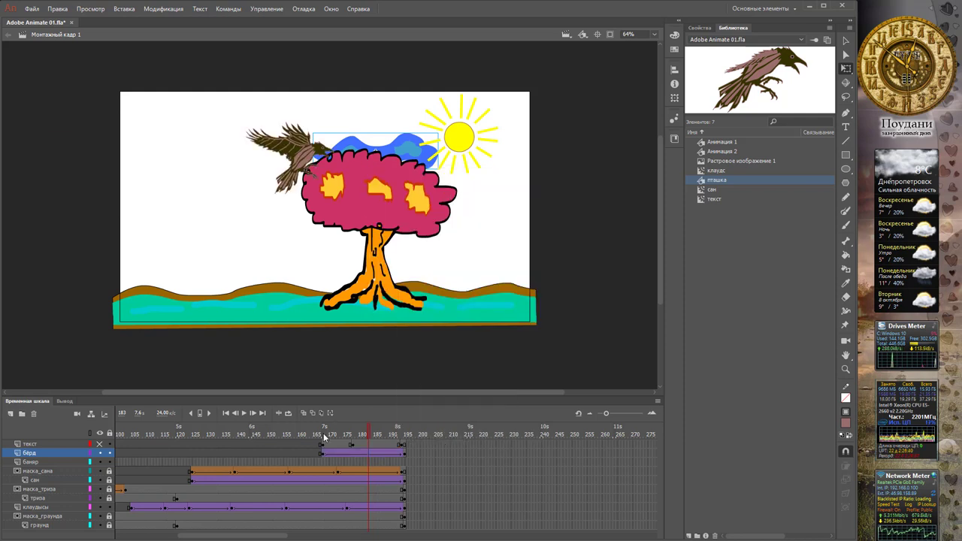
drag(367, 434, 404, 436)
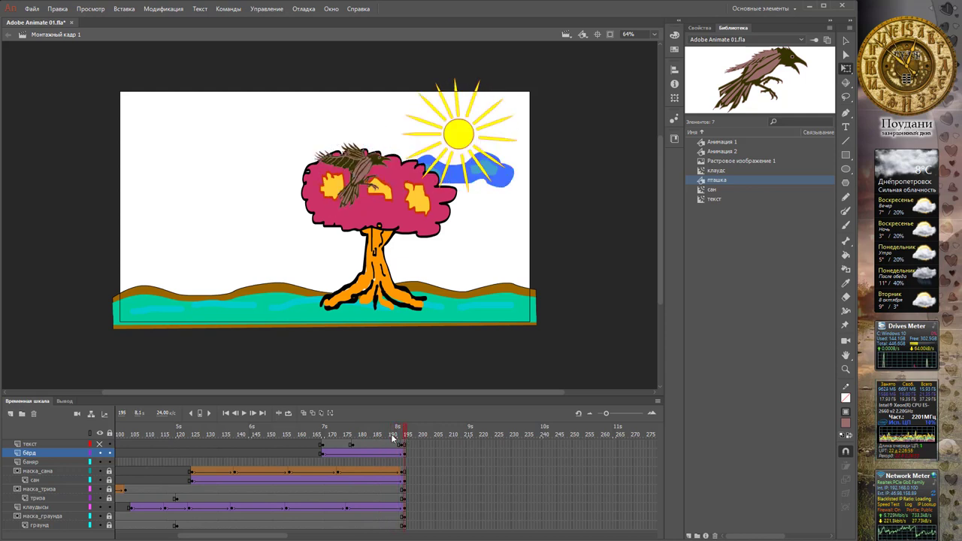
Set the looping option of the bird instance at frame 195 to Воспроизвести один раз (play once)
click(366, 179)
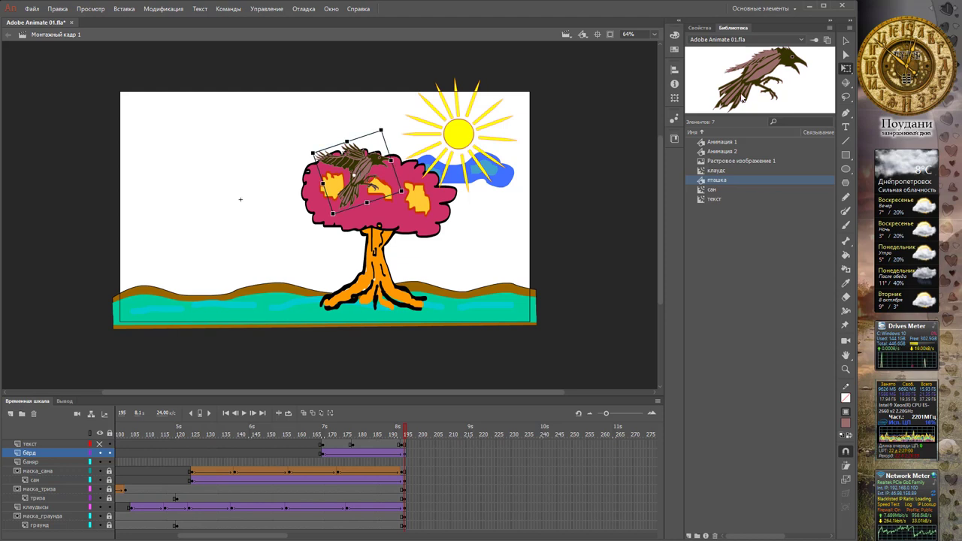
click(700, 28)
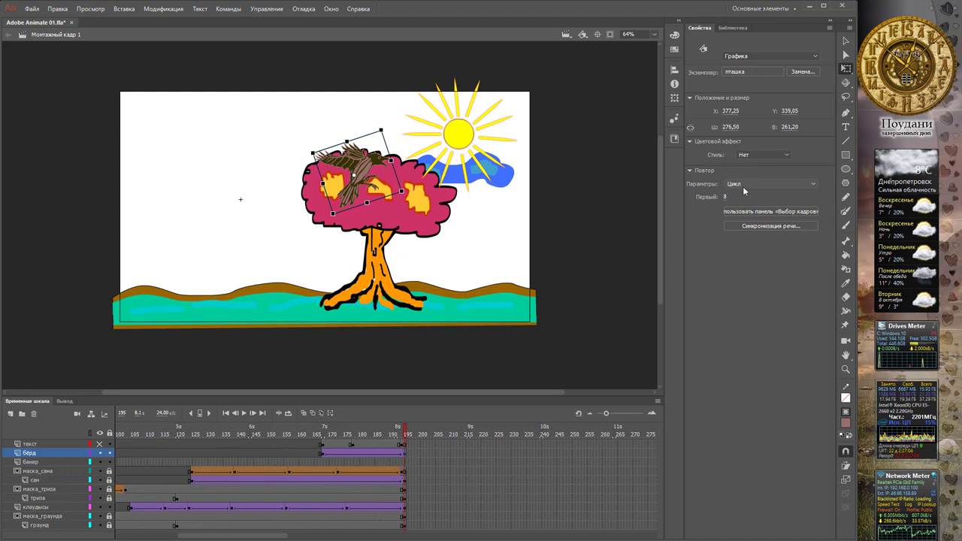
click(743, 184)
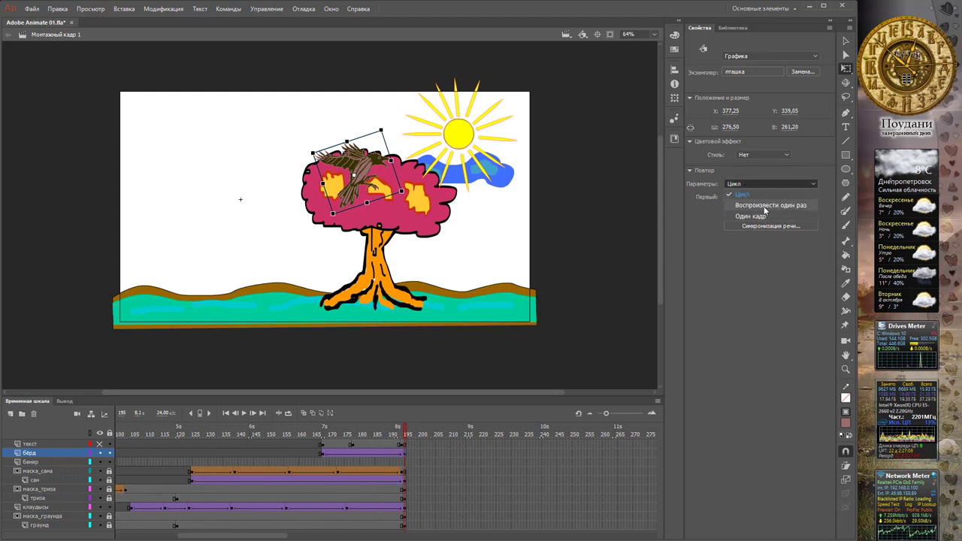
click(765, 208)
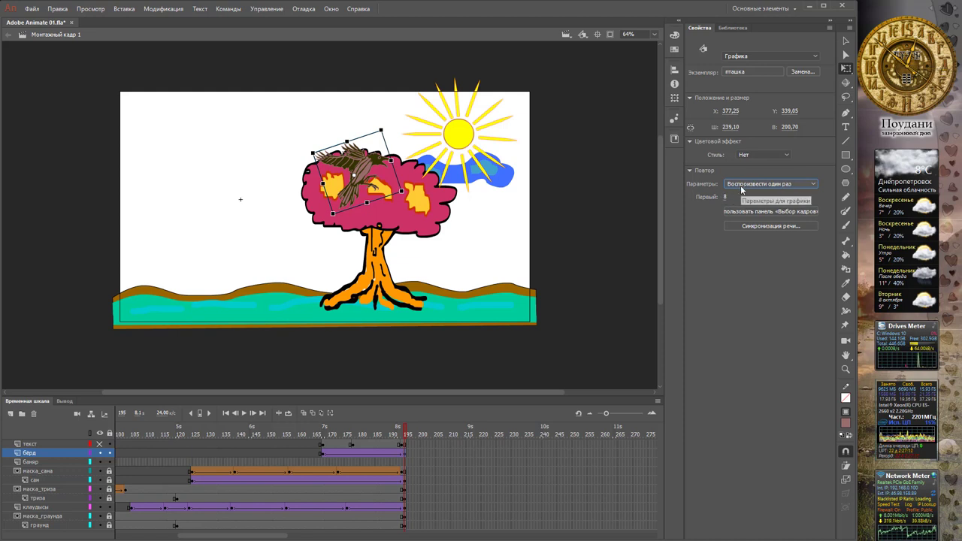
Preview the bird's flight onto the tree between frames 168 and 195
drag(410, 434, 328, 434)
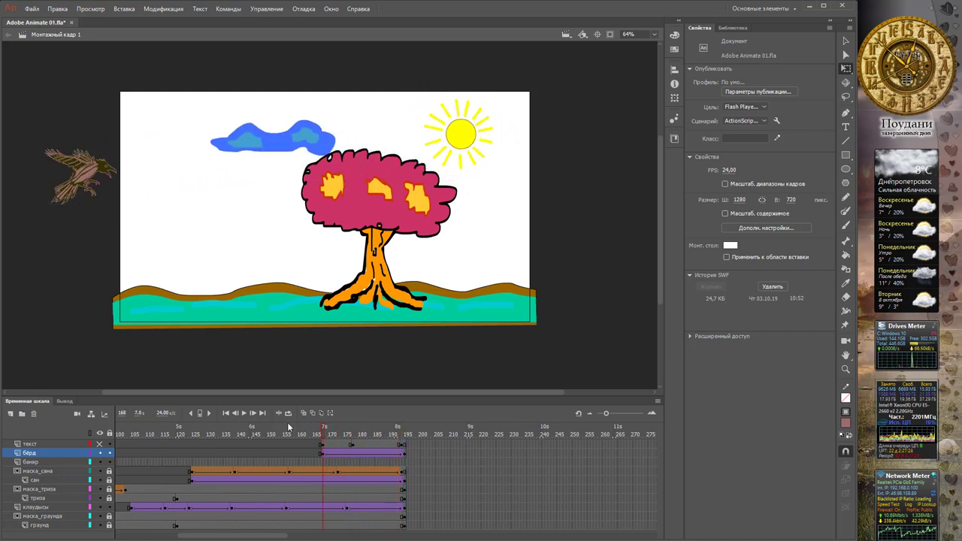
click(404, 452)
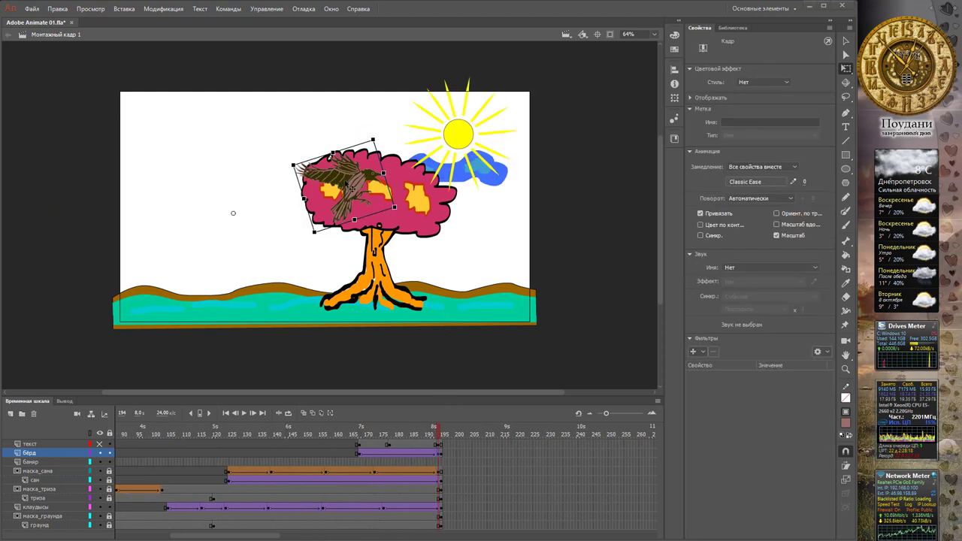
mouse_move(443, 436)
mouse_down()
mouse_move(308, 434)
mouse_move(426, 440)
mouse_up()
key(Return)
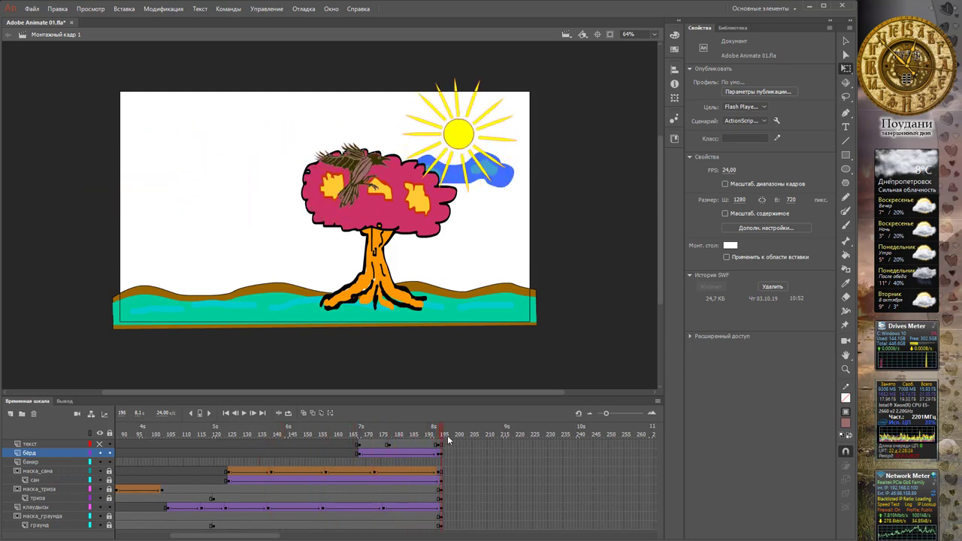
Add a new layer above the бёрд layer and name it мячик
click(11, 414)
double_click(34, 453)
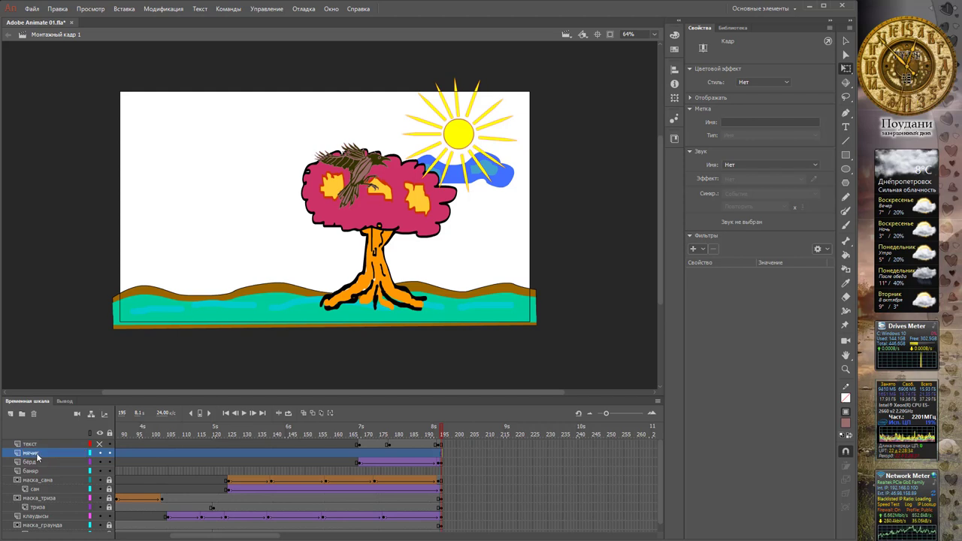
key(Return)
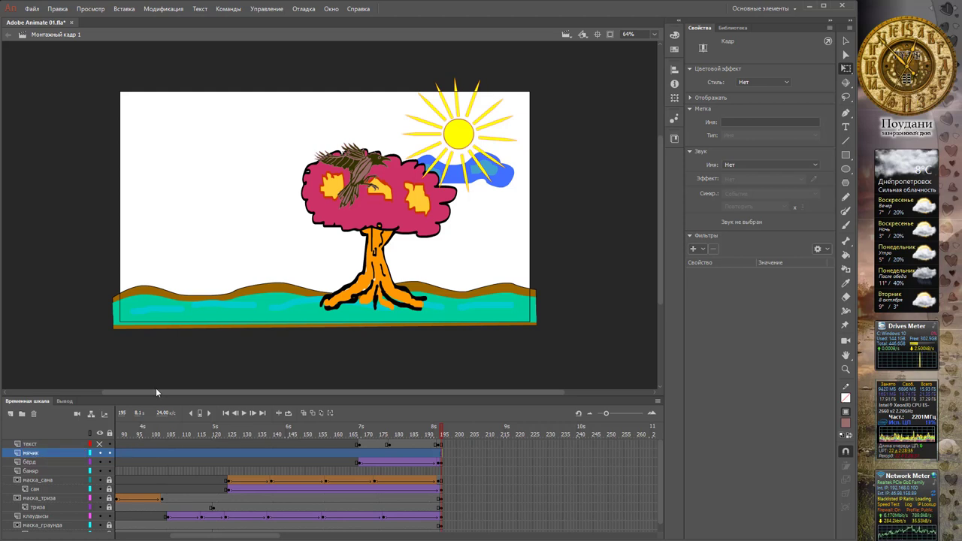
Insert a keyframe at frame 195 of the мячик layer
click(440, 455)
click(442, 456)
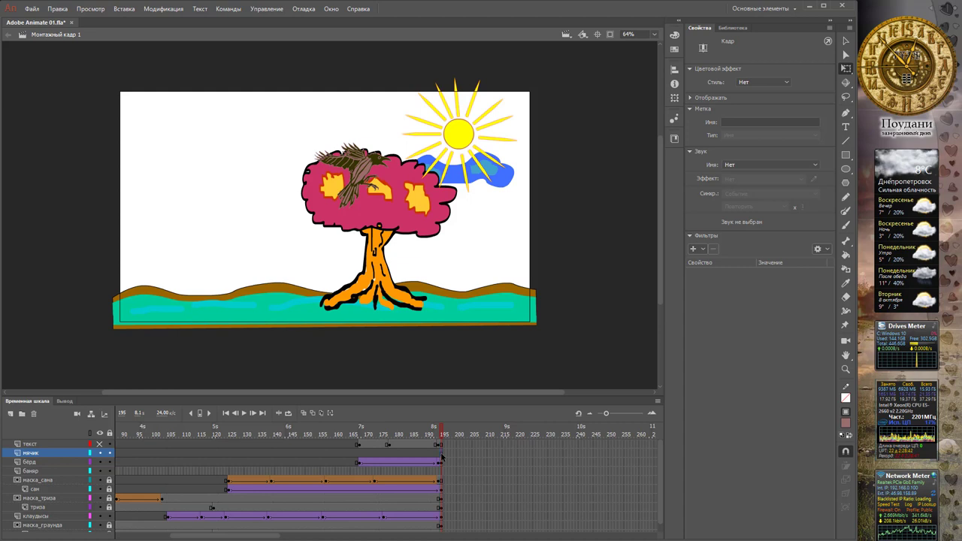
right_click(443, 456)
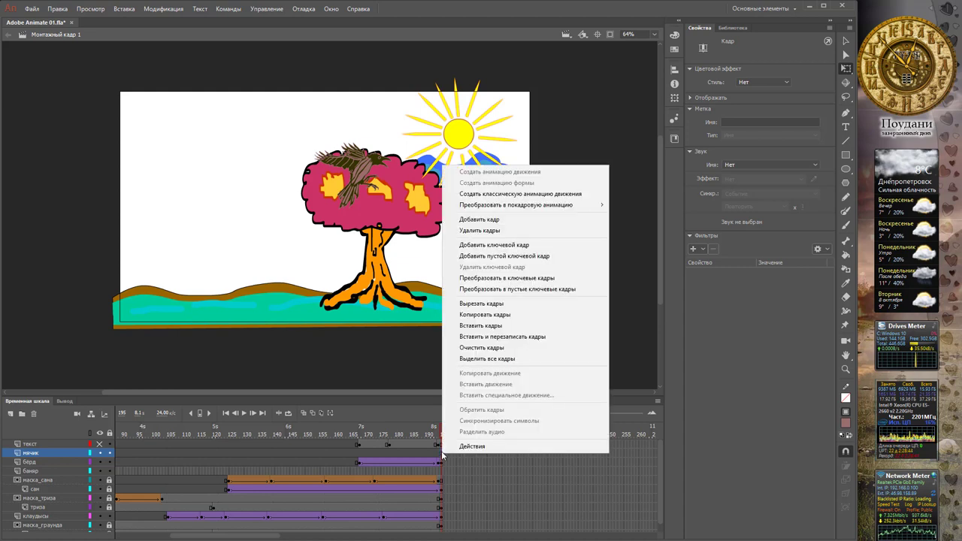
click(517, 244)
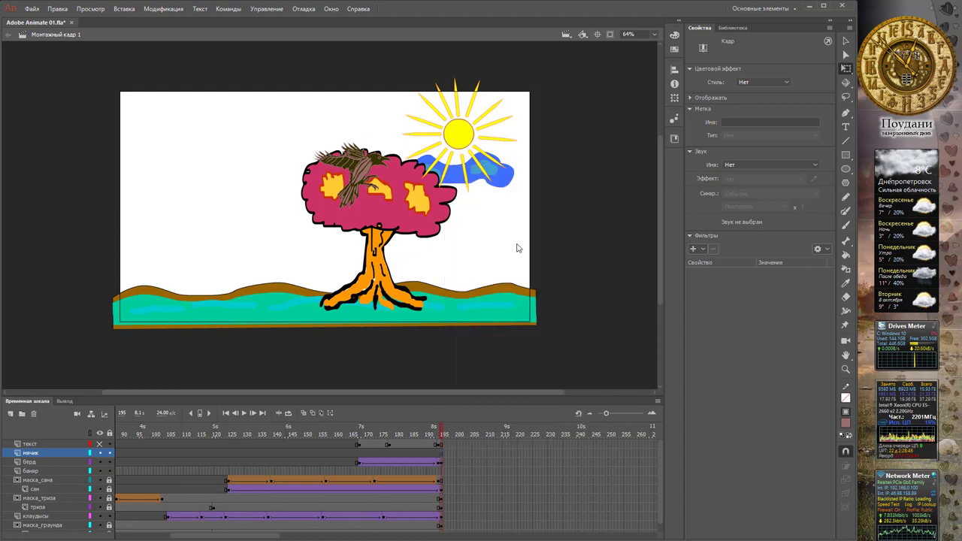
Draw a brownish #996D6D circle about 116 px in diameter near the stage's left edge, and set the Oval tool's stroke to none
click(846, 170)
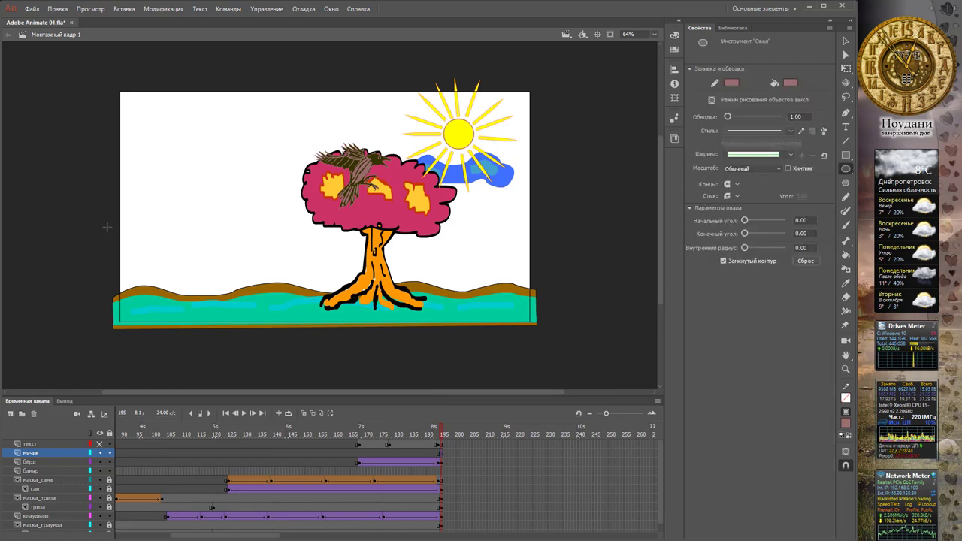
drag(124, 206, 163, 243)
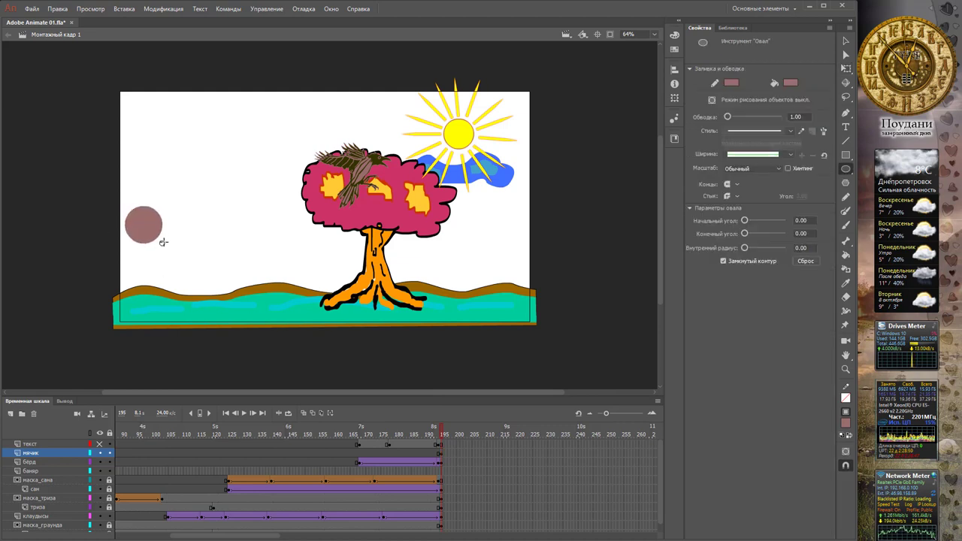
click(732, 83)
click(707, 99)
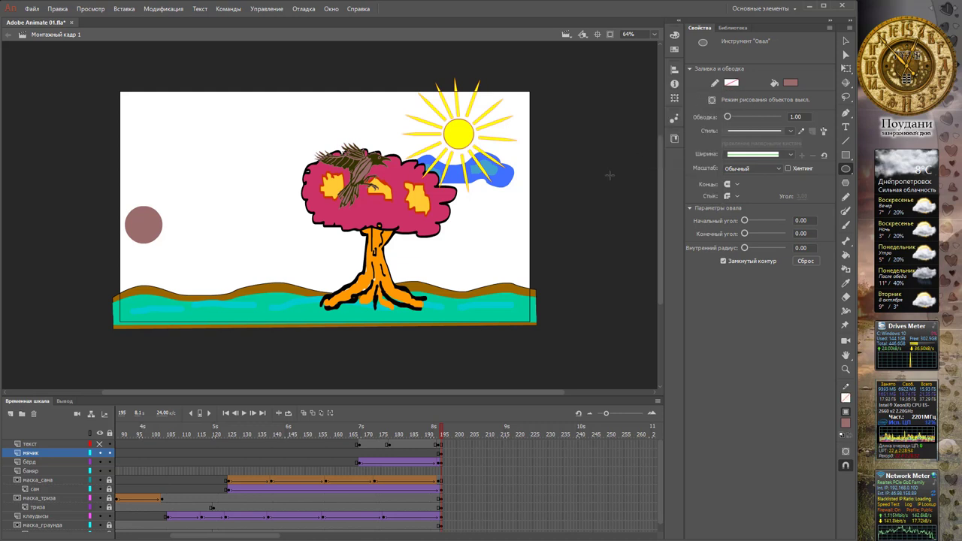
Separate the circle's fill from its outline to delete the outline, and place the fill against the stage's left edge at about Y 336
click(846, 40)
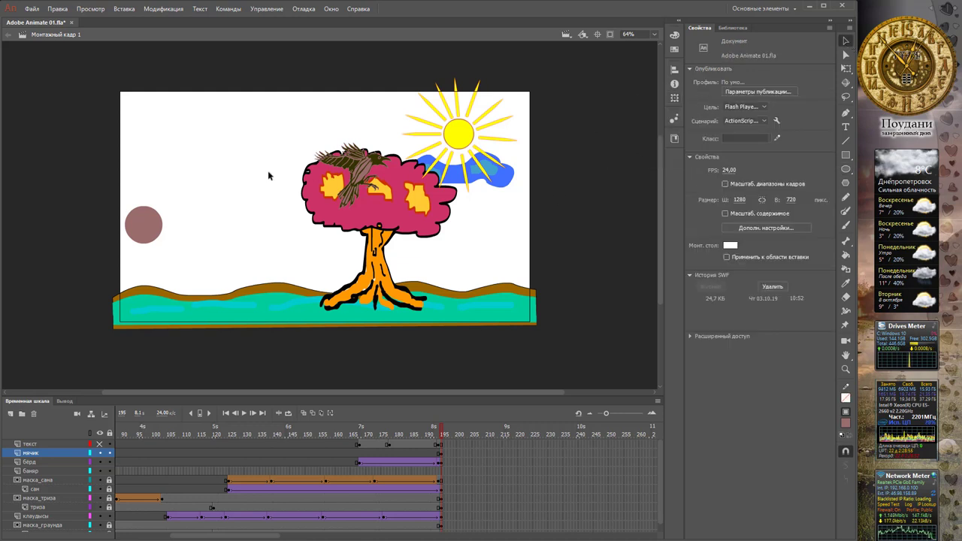
click(154, 223)
drag(154, 223, 177, 240)
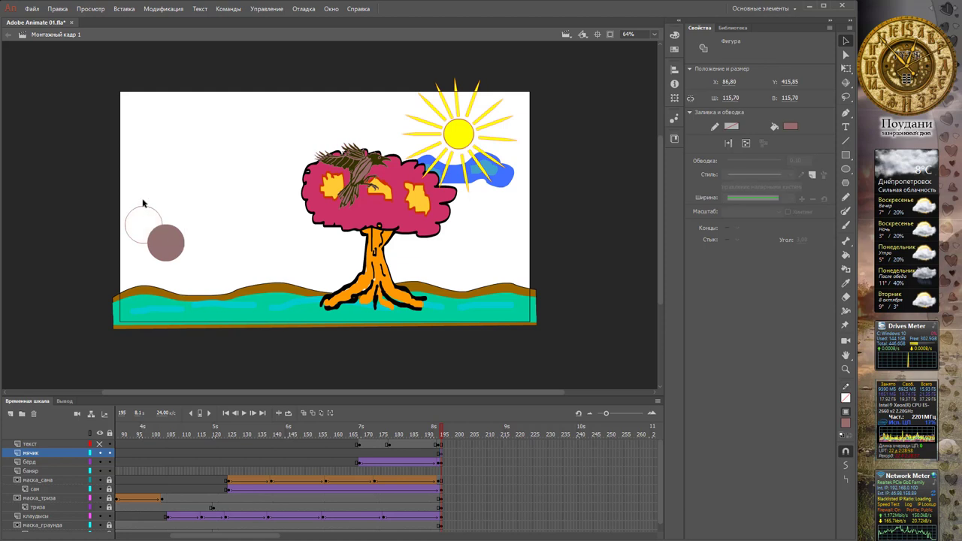
click(145, 212)
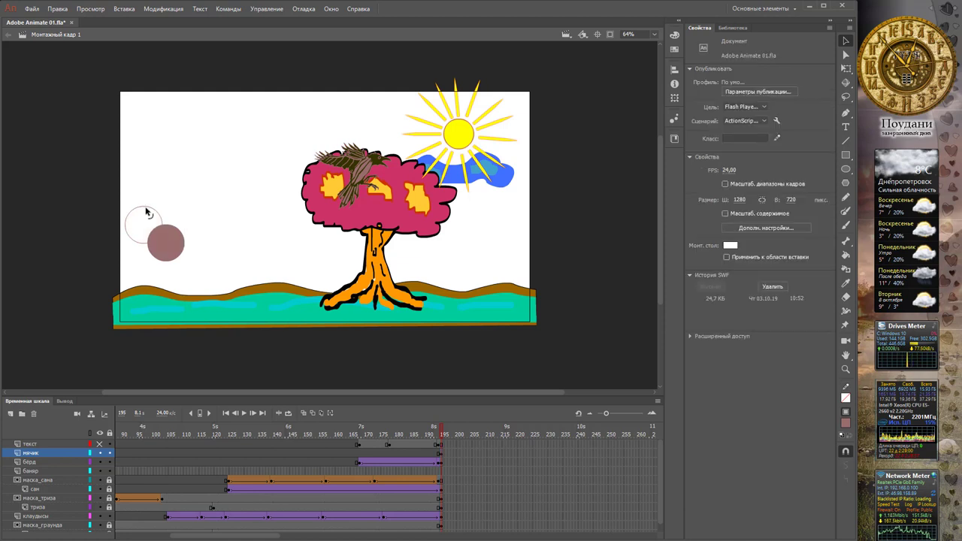
click(145, 212)
key(Delete)
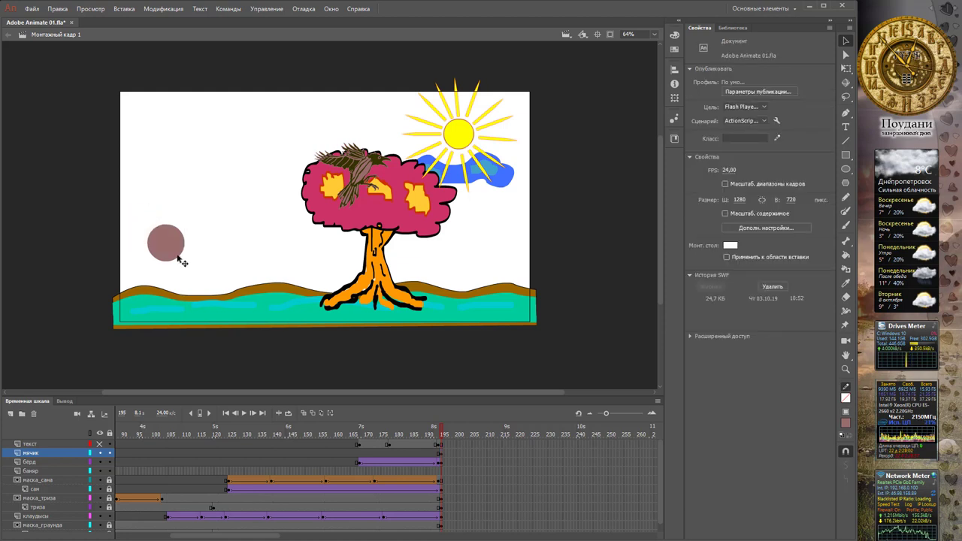
drag(174, 251, 144, 219)
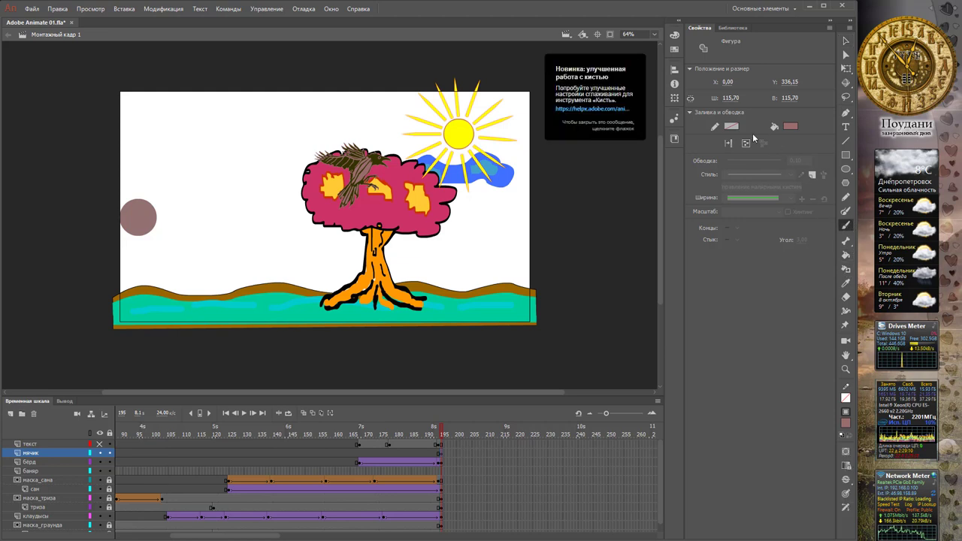
Set the fill color to white and paint two curved seams on the ball with a size 4 Brush
click(790, 127)
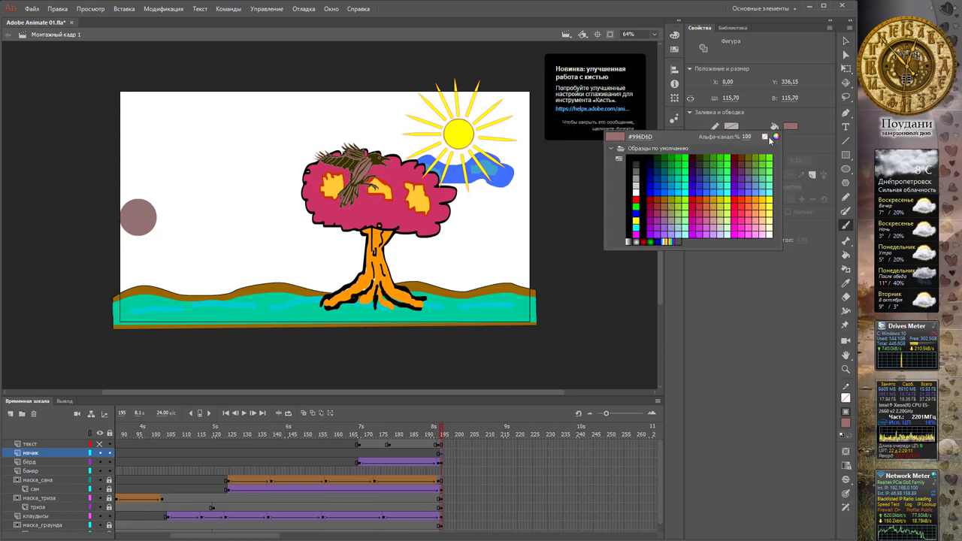
click(637, 191)
key(ctrl+z)
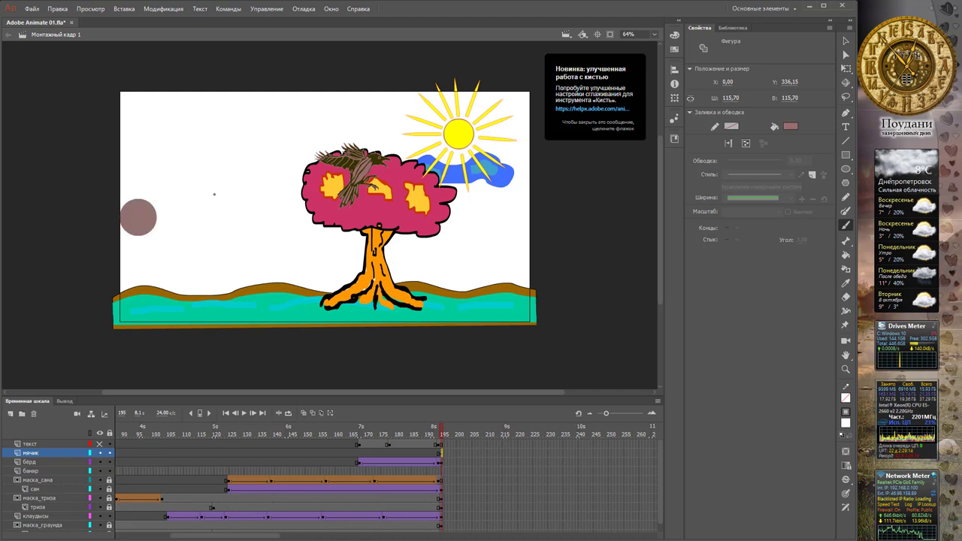
key(Escape)
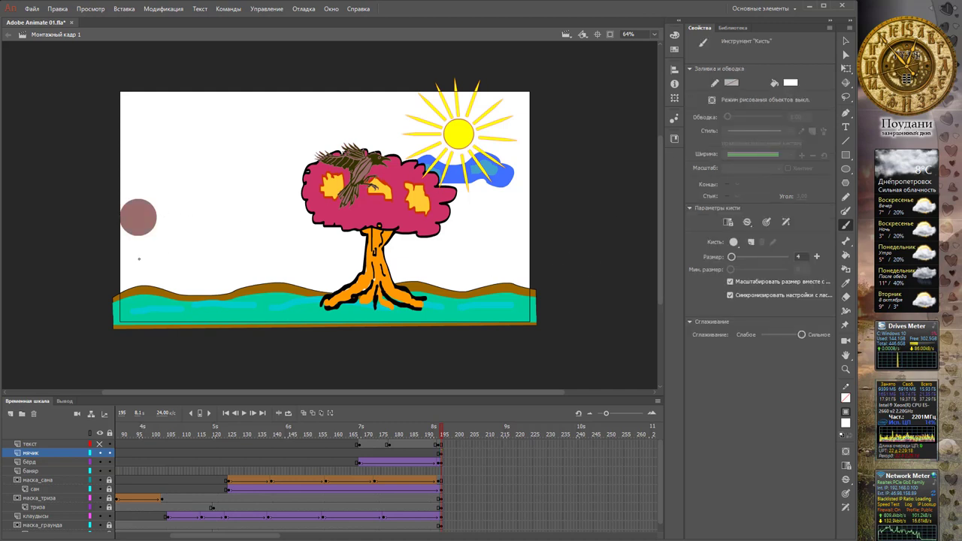
mouse_move(124, 220)
mouse_down()
mouse_move(129, 214)
mouse_move(135, 230)
mouse_up()
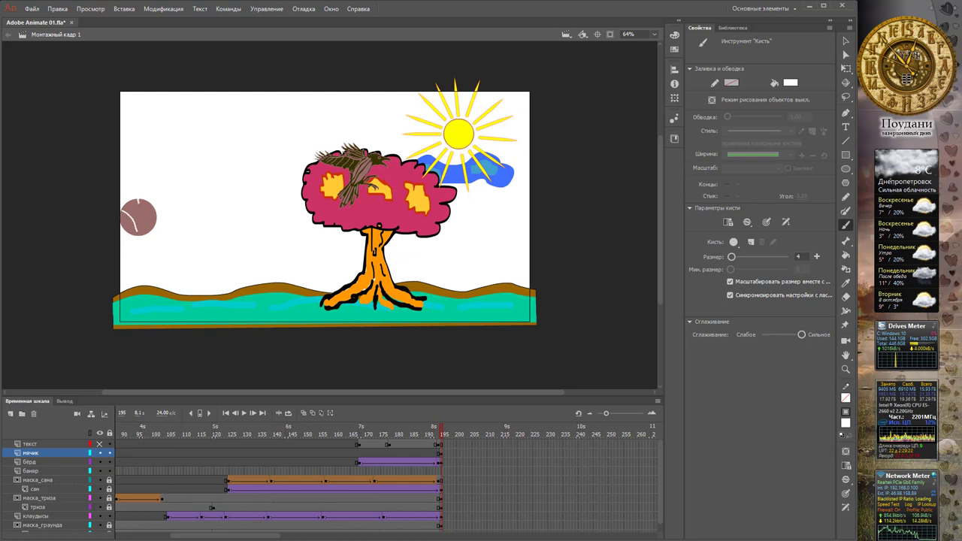
drag(140, 201, 143, 224)
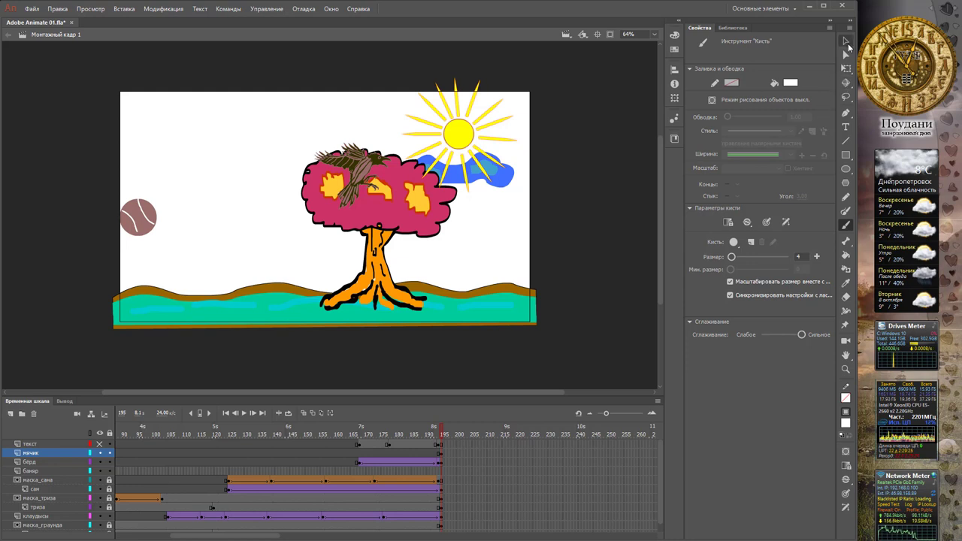
Convert the whole ball with its seams into a symbol of type Графика (graphic) named Символ 1
click(846, 41)
drag(89, 178, 160, 249)
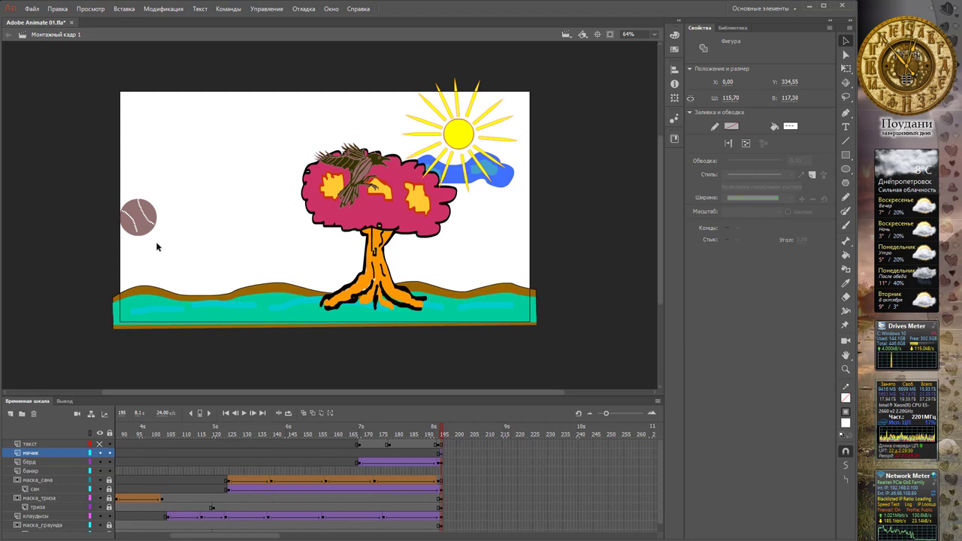
key(F8)
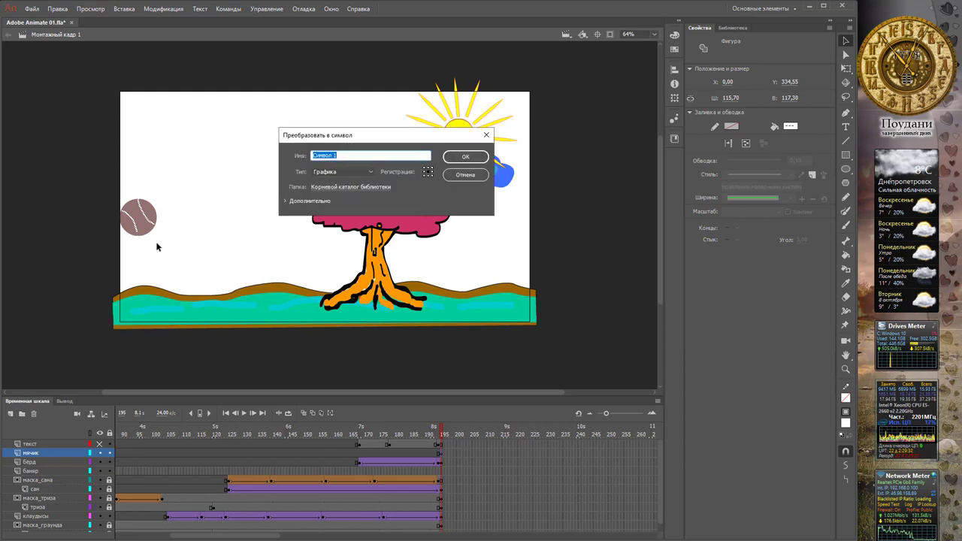
click(353, 172)
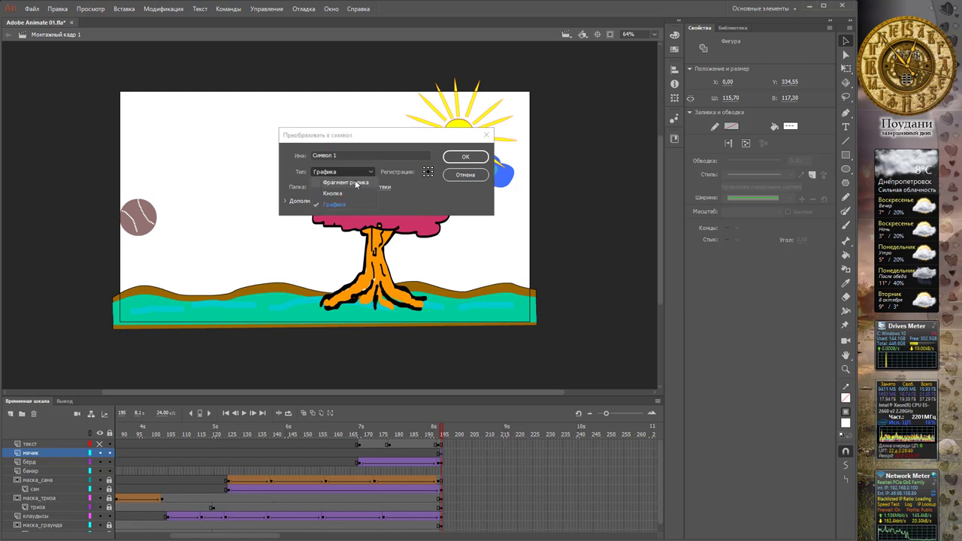
click(348, 205)
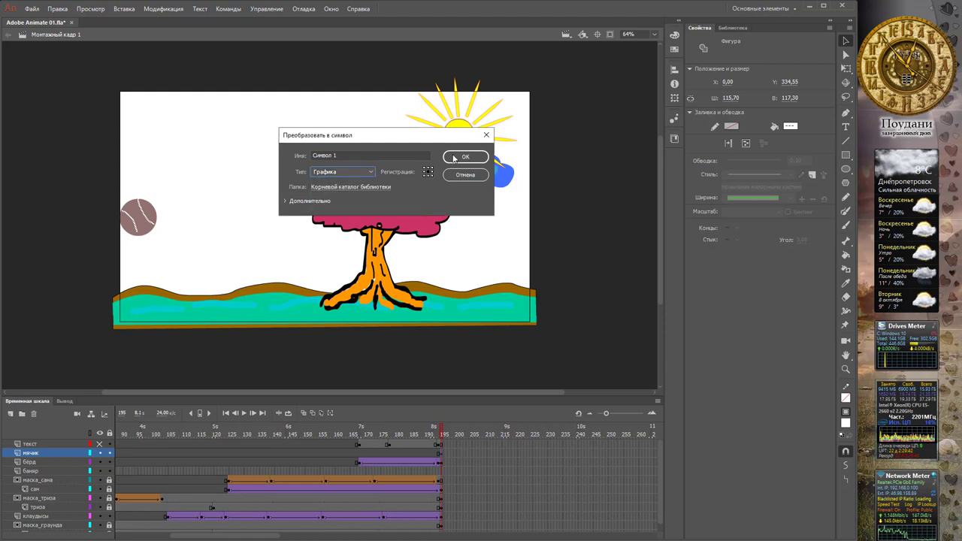
click(467, 158)
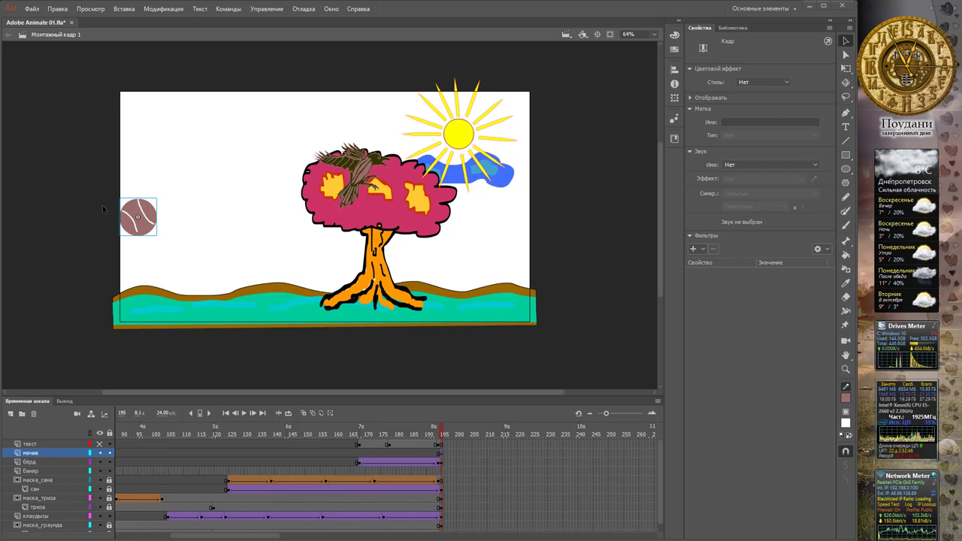
Draw a bouncing path with the Pen tool from left of the stage, down to the ground twice, into the tree and out above the stage
click(845, 115)
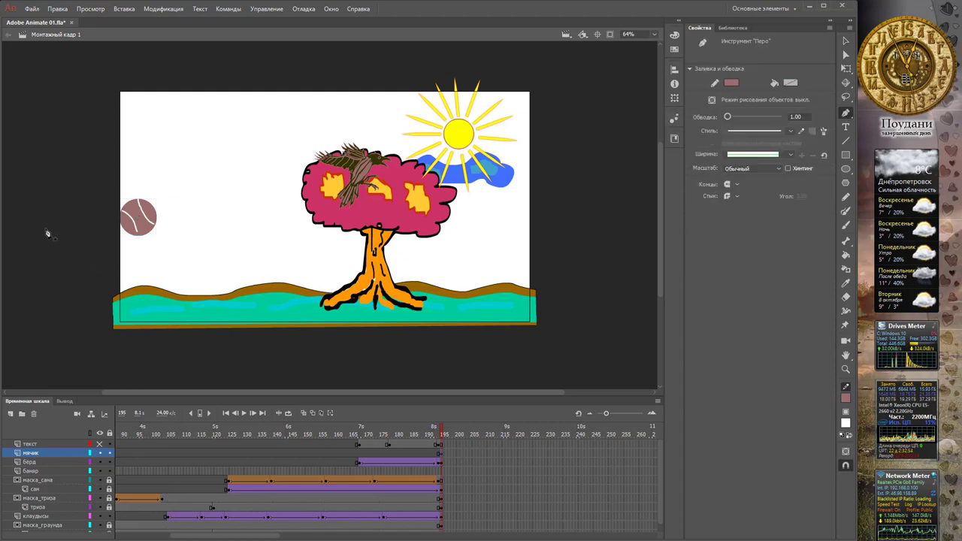
click(62, 167)
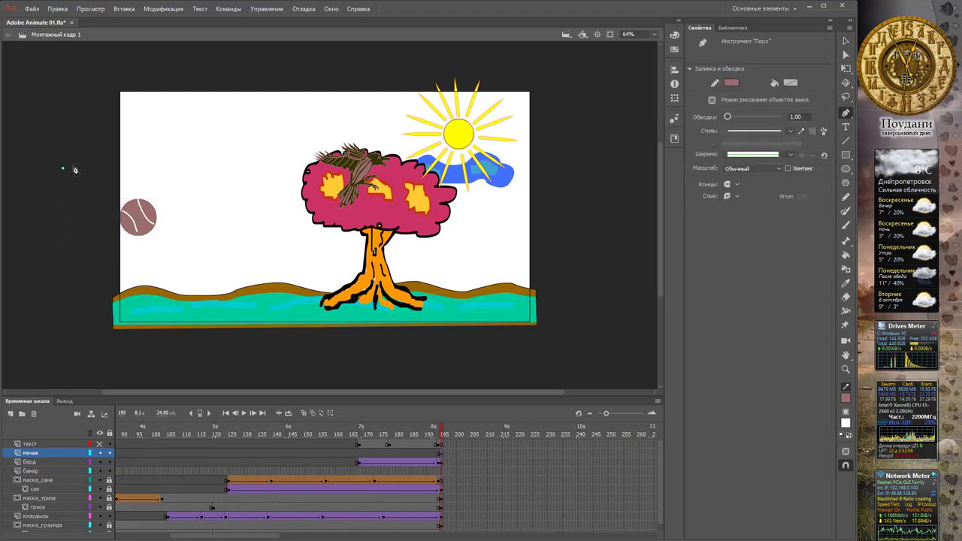
drag(133, 164, 165, 272)
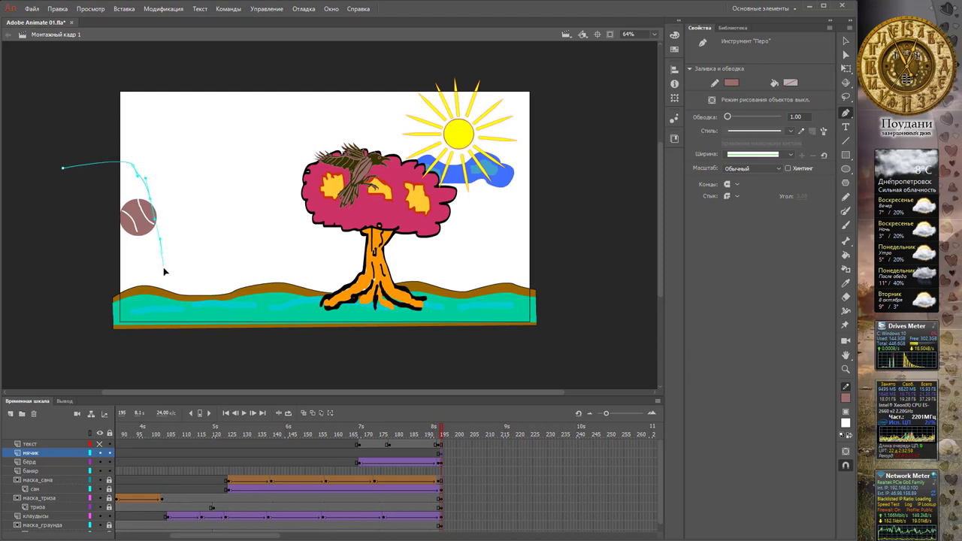
click(179, 312)
click(214, 260)
drag(220, 235, 235, 224)
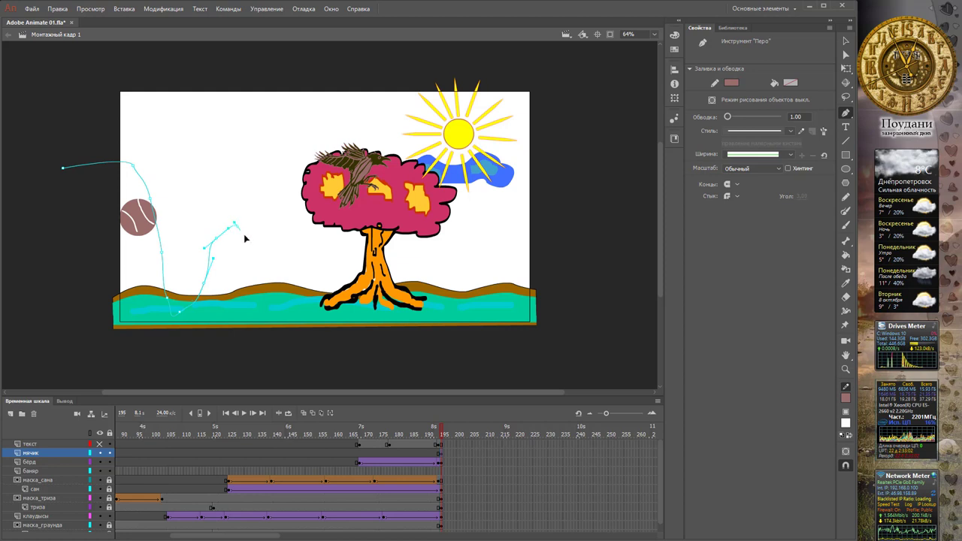
drag(275, 303, 331, 257)
drag(348, 195, 373, 181)
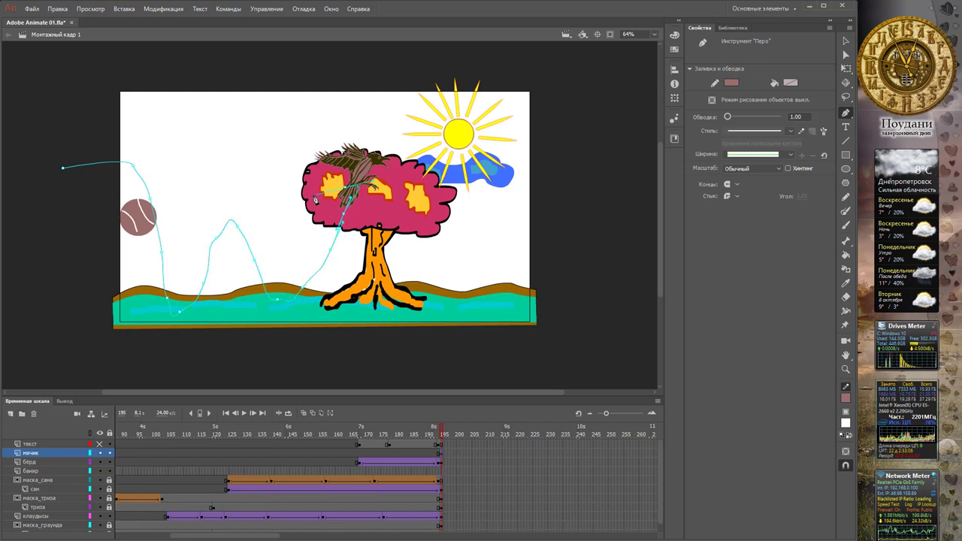
drag(239, 87, 255, 70)
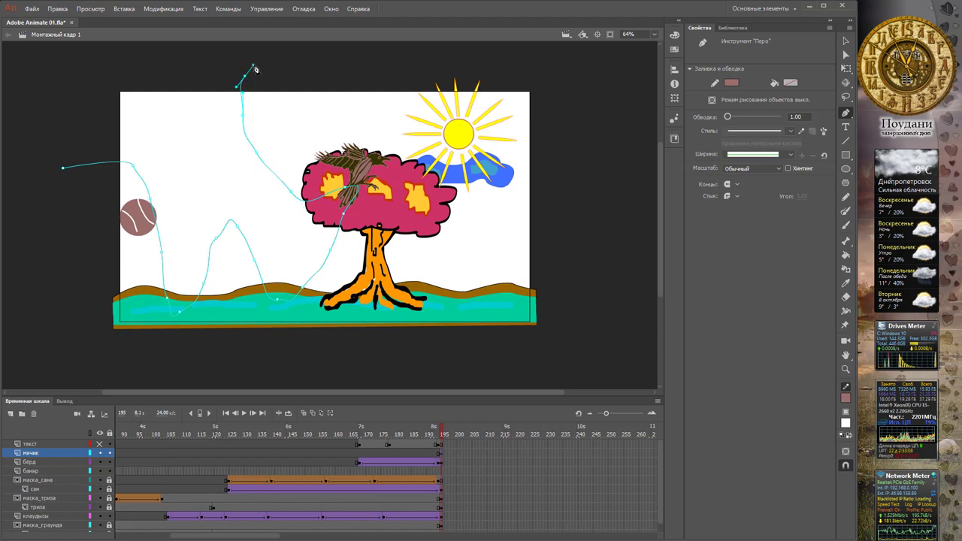
click(846, 41)
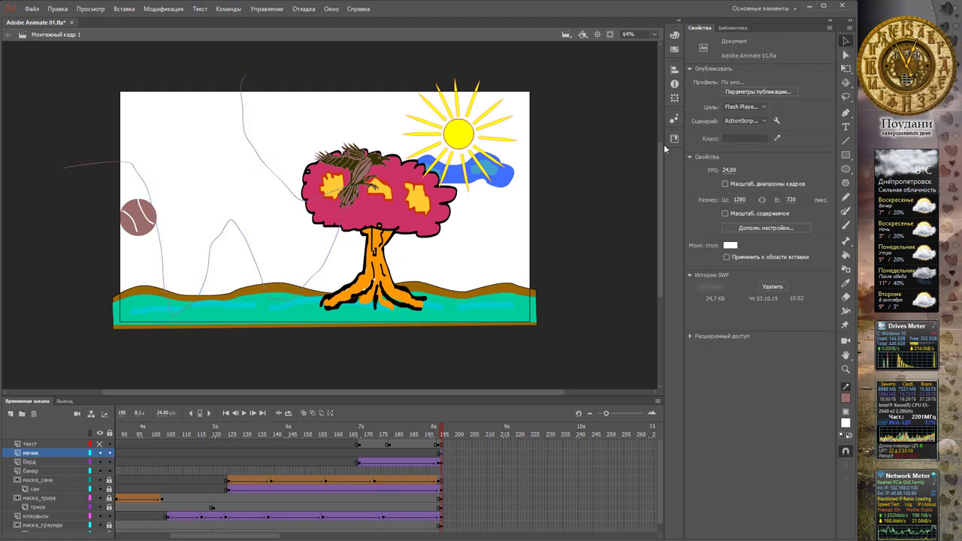
Select the entire bouncing path and cut it to the clipboard
click(232, 225)
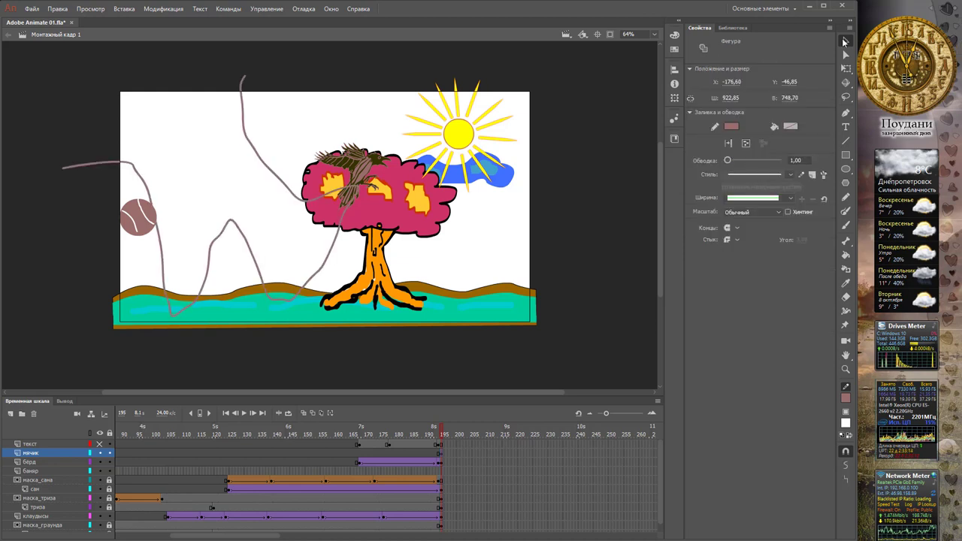
click(57, 8)
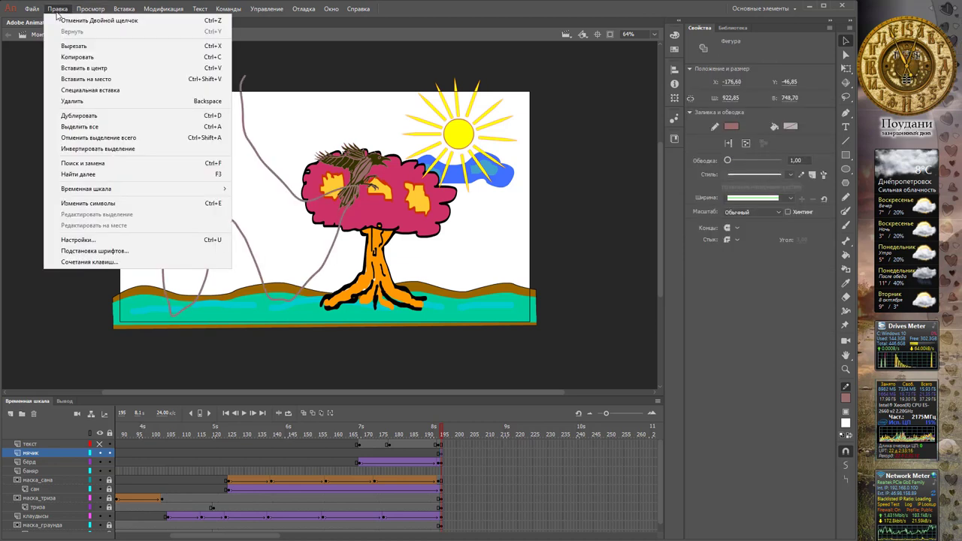
click(74, 46)
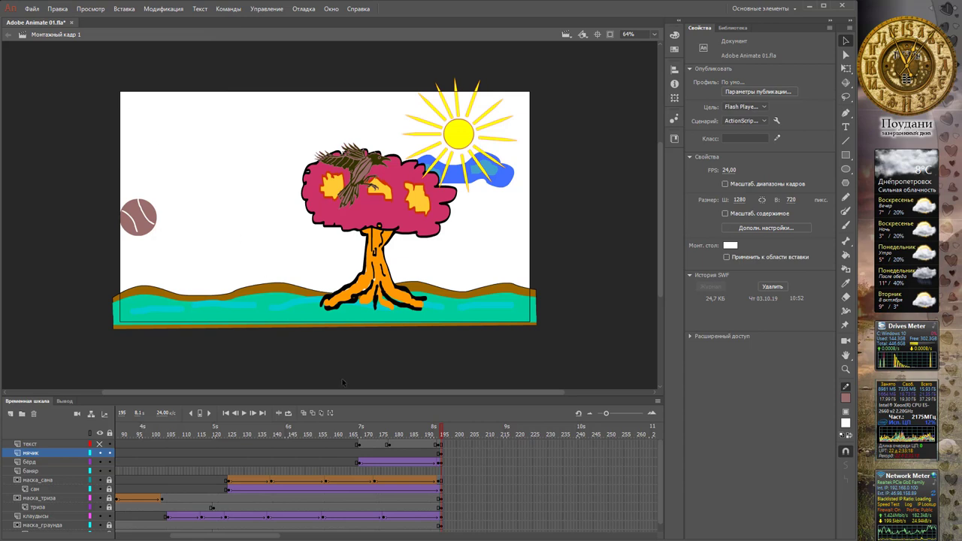
Insert a keyframe at frame 225 of the мячик layer and select frame 206 between its two ball keyframes
click(517, 452)
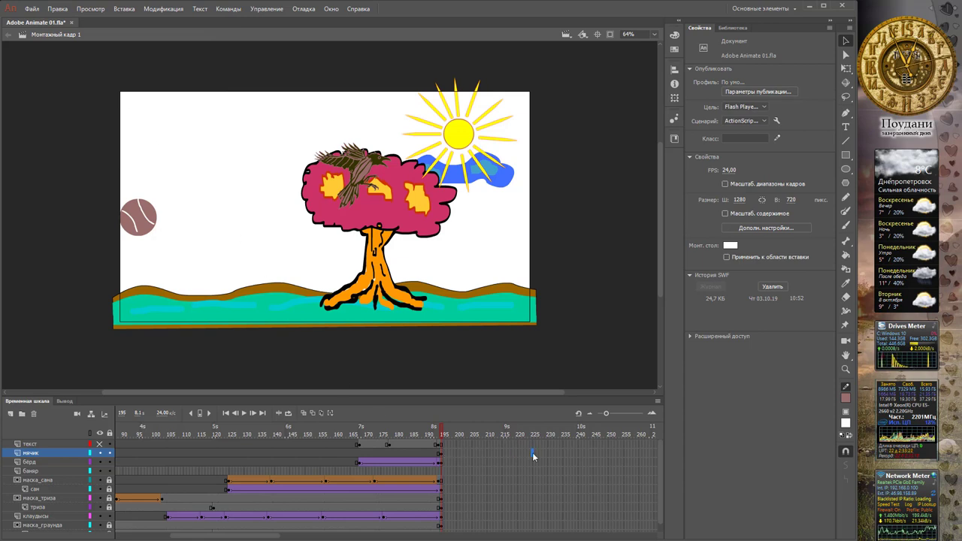
right_click(532, 452)
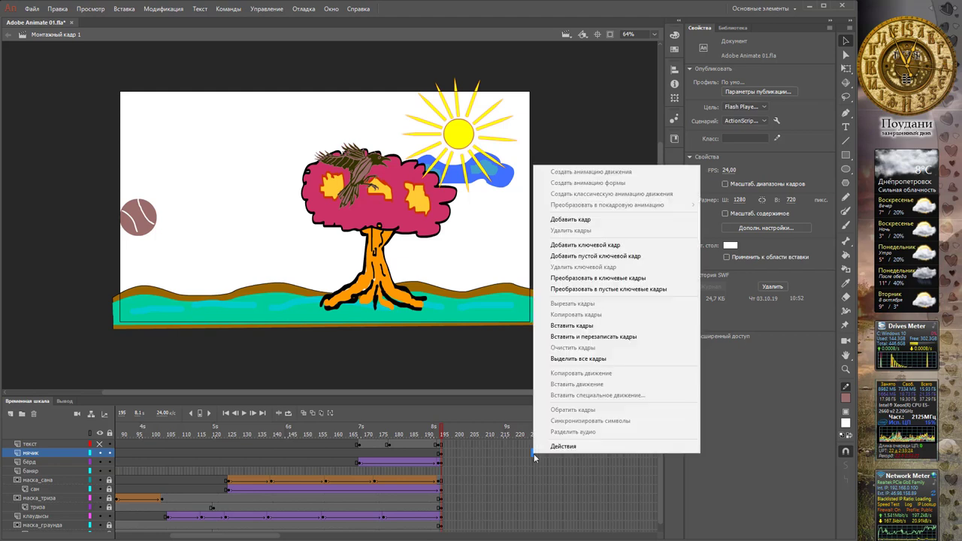
click(613, 246)
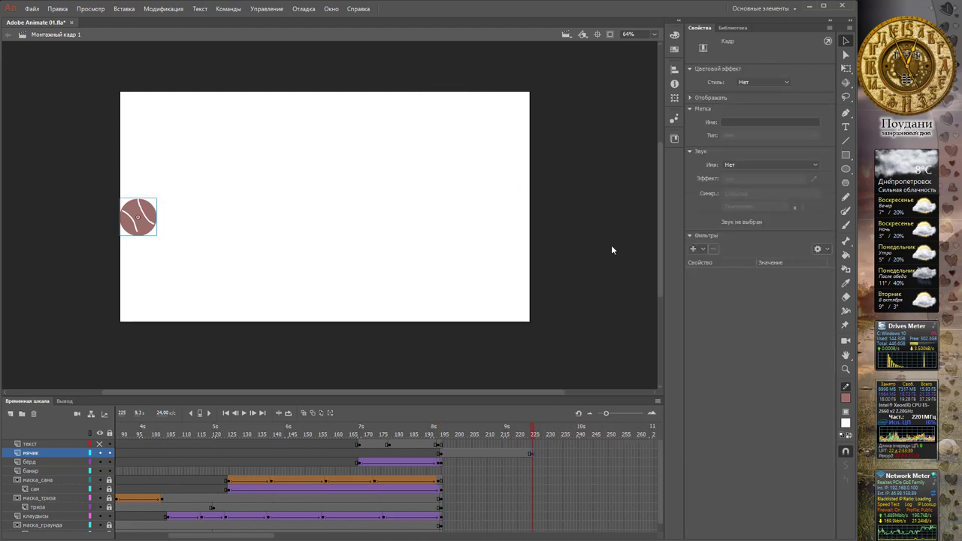
click(475, 453)
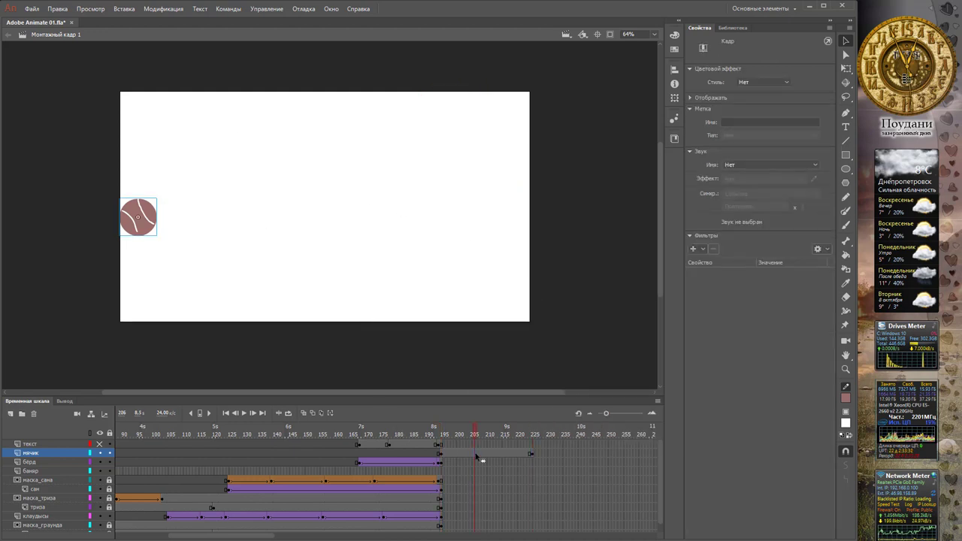
Create a motion tween on the мячик layer, paste the cut bouncing path in place as its trajectory, and scrub back to check it
right_click(476, 455)
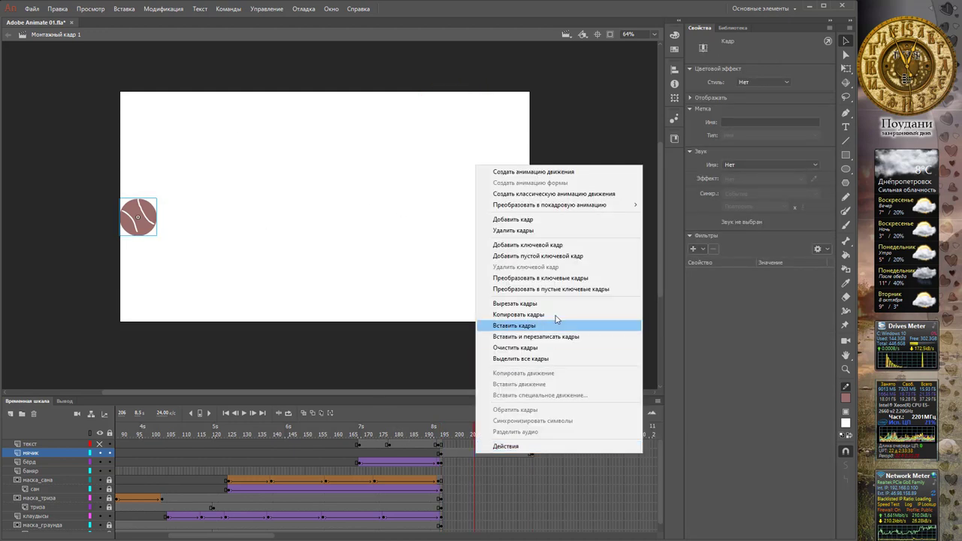
click(548, 172)
click(58, 9)
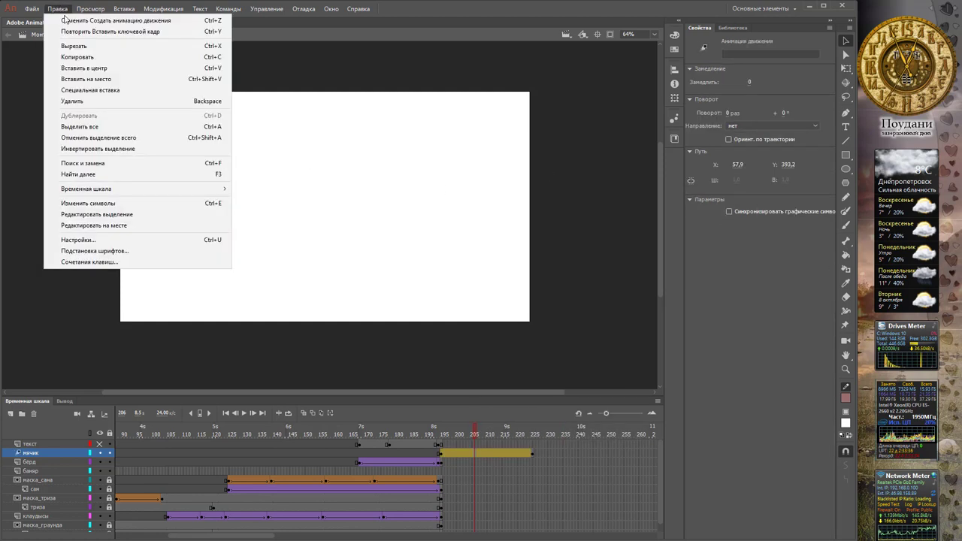
click(98, 79)
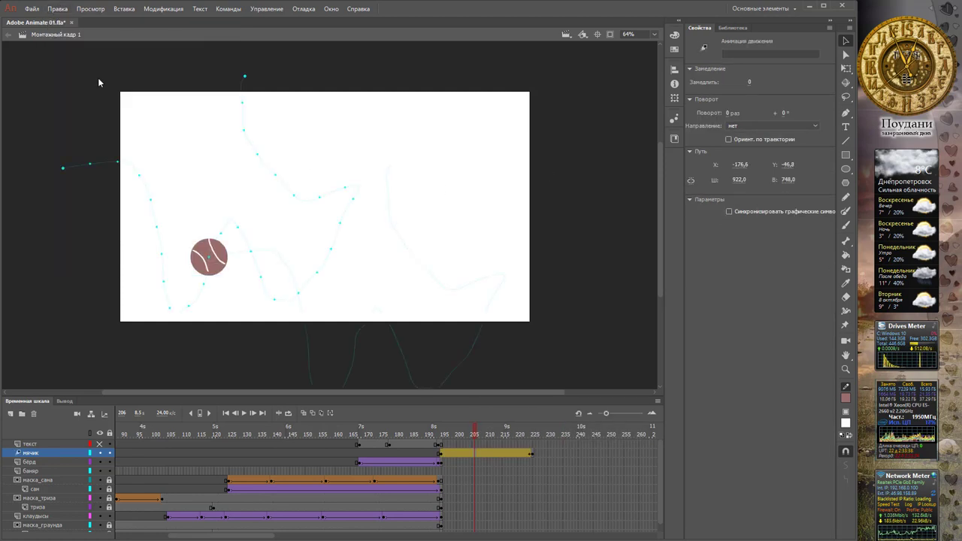
click(62, 12)
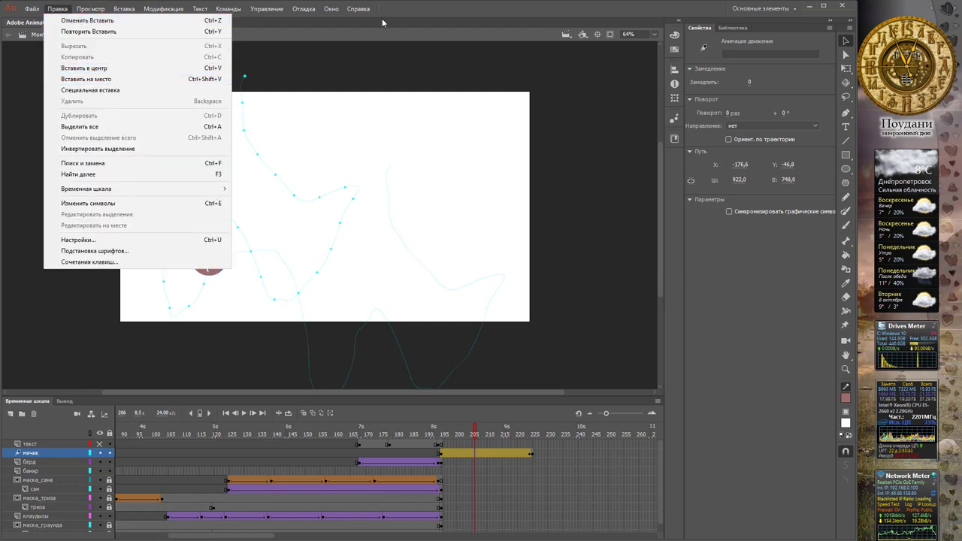
click(408, 11)
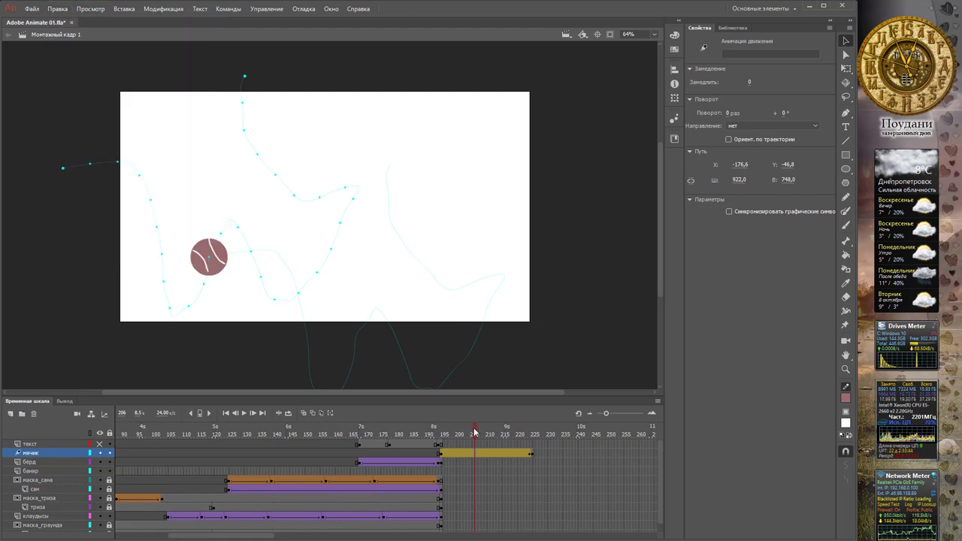
drag(475, 432, 436, 430)
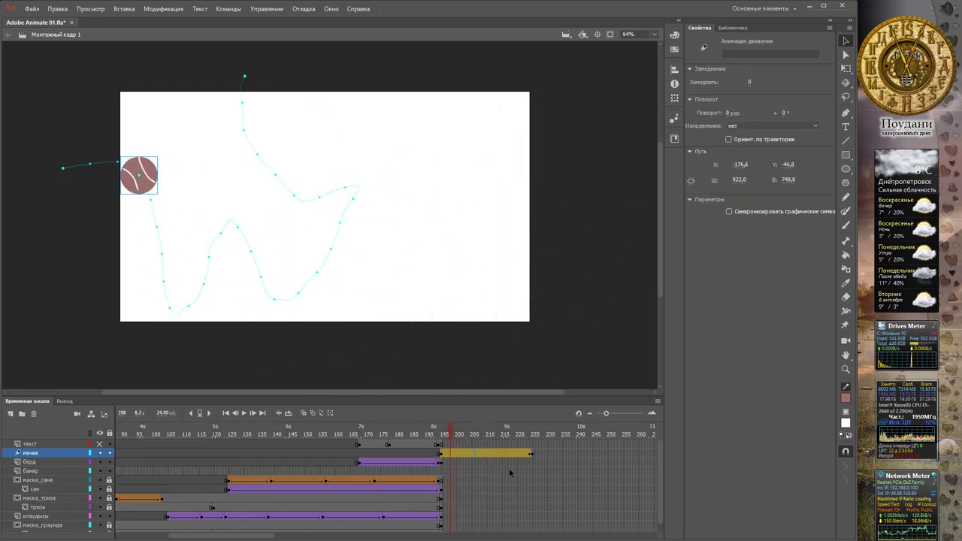
Find the frame where the ball reaches the bird and insert a keyframe at frame 216 of the бёрд layer
click(532, 462)
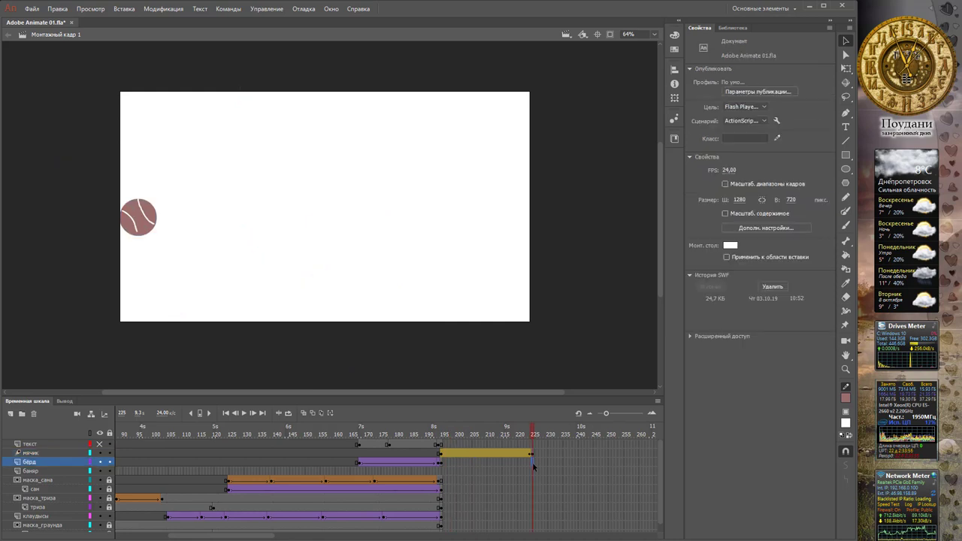
drag(537, 436, 506, 435)
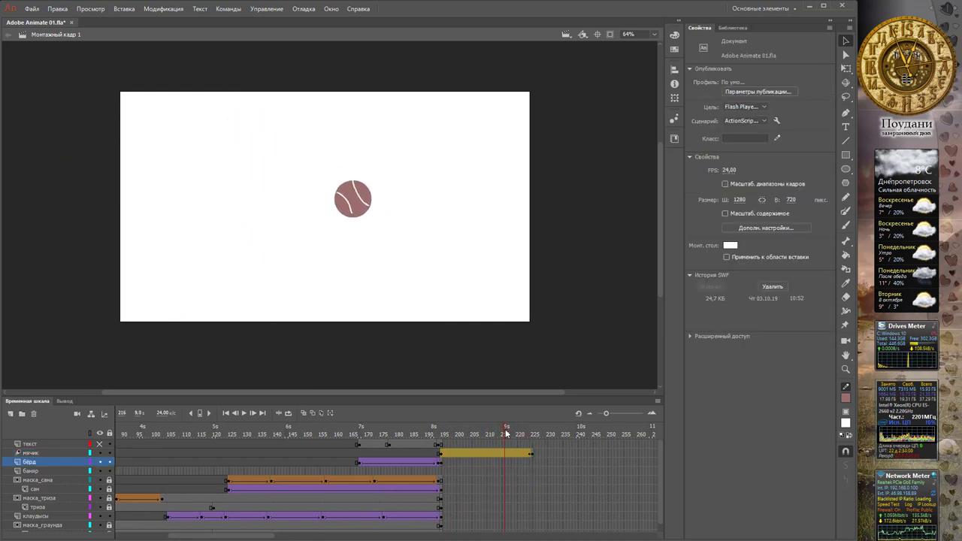
right_click(507, 466)
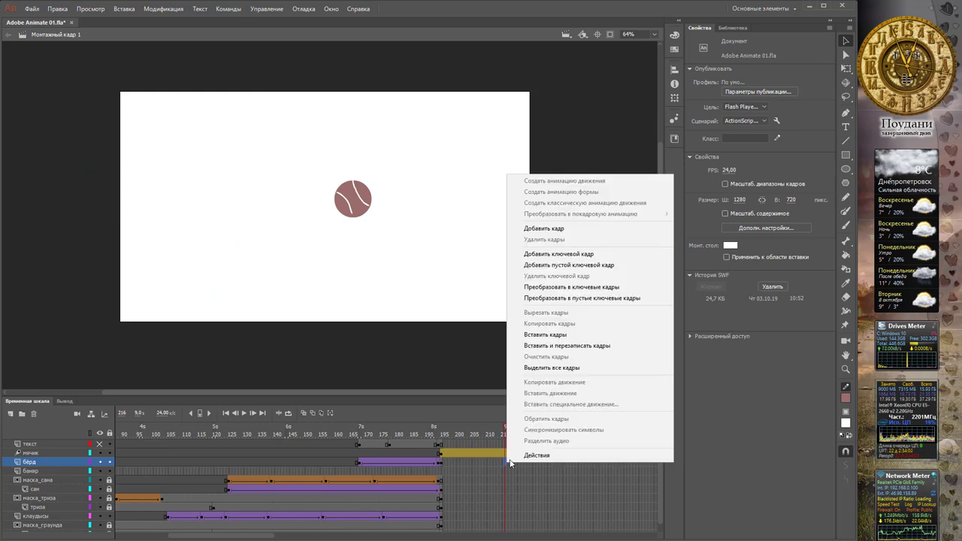
click(568, 255)
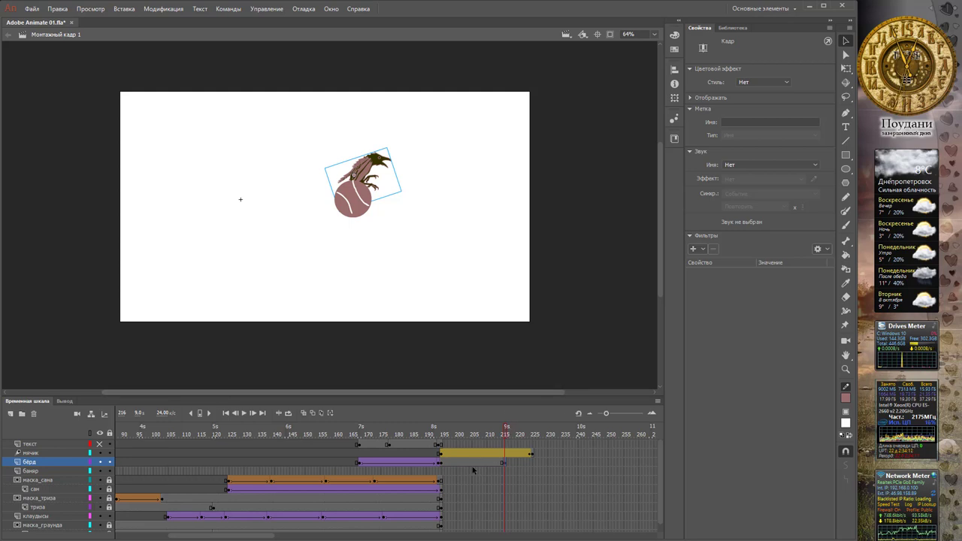
Try to place the пташка symbol from the library on the stage at frame 217 of the бёрд layer
click(440, 465)
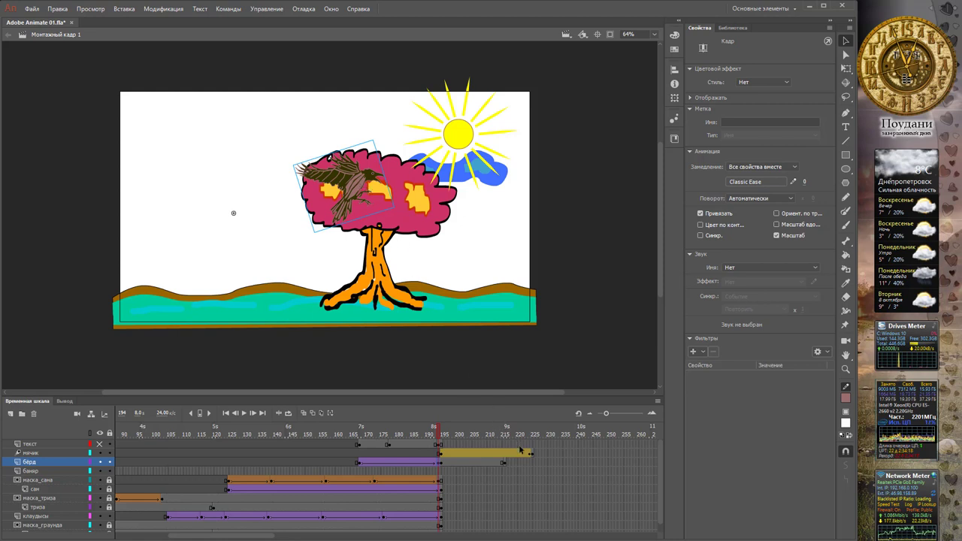
click(506, 464)
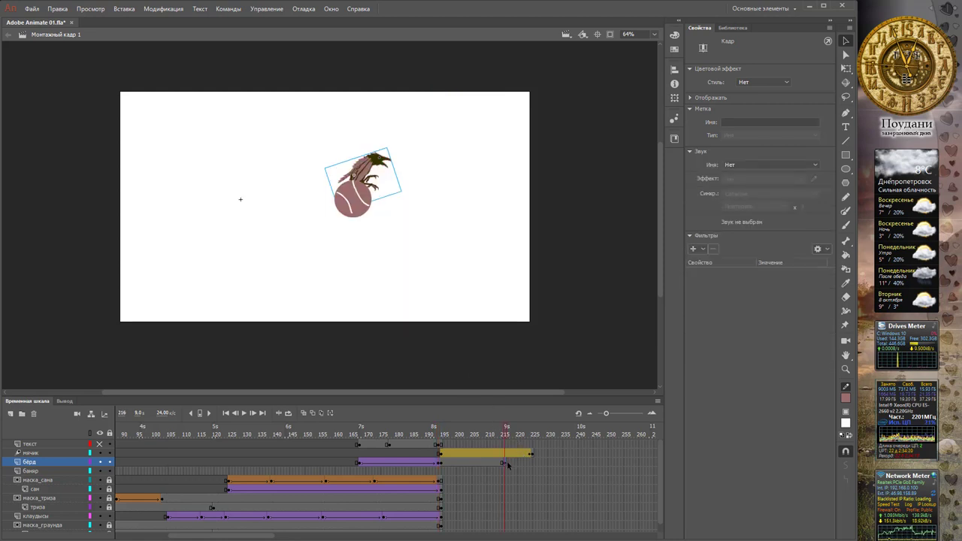
click(508, 464)
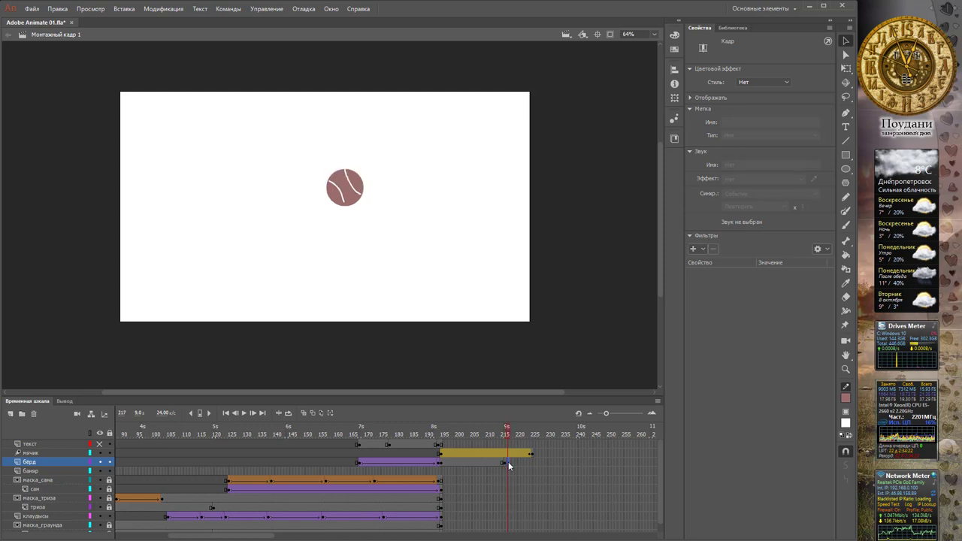
click(736, 29)
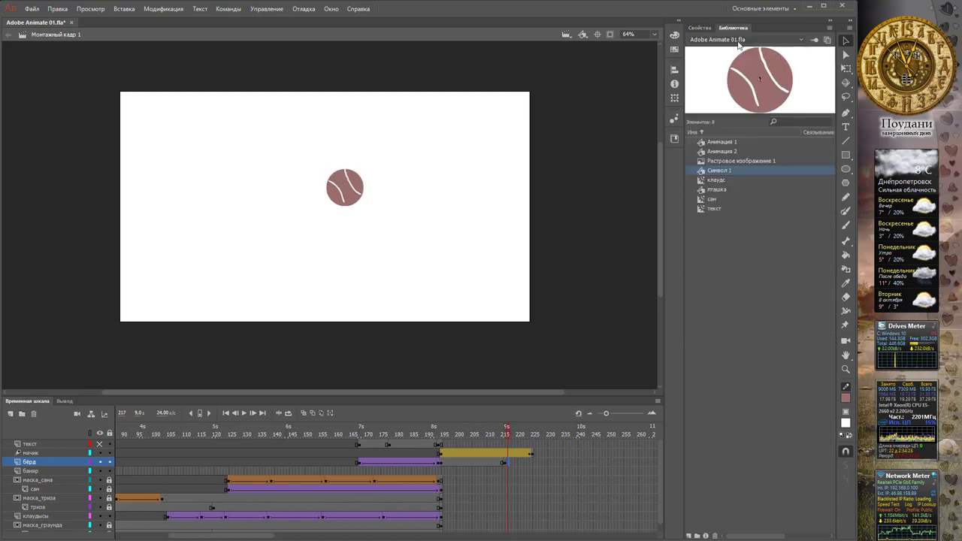
click(725, 162)
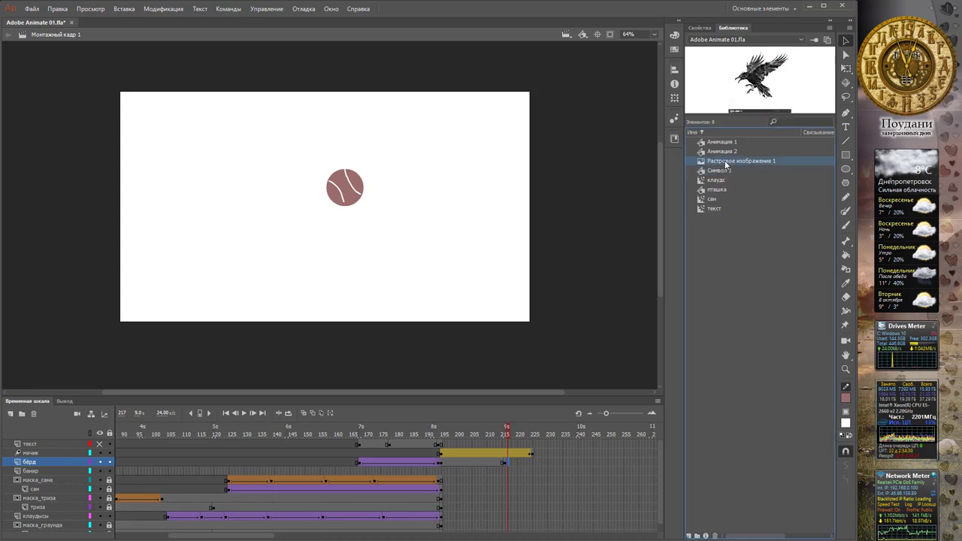
click(722, 170)
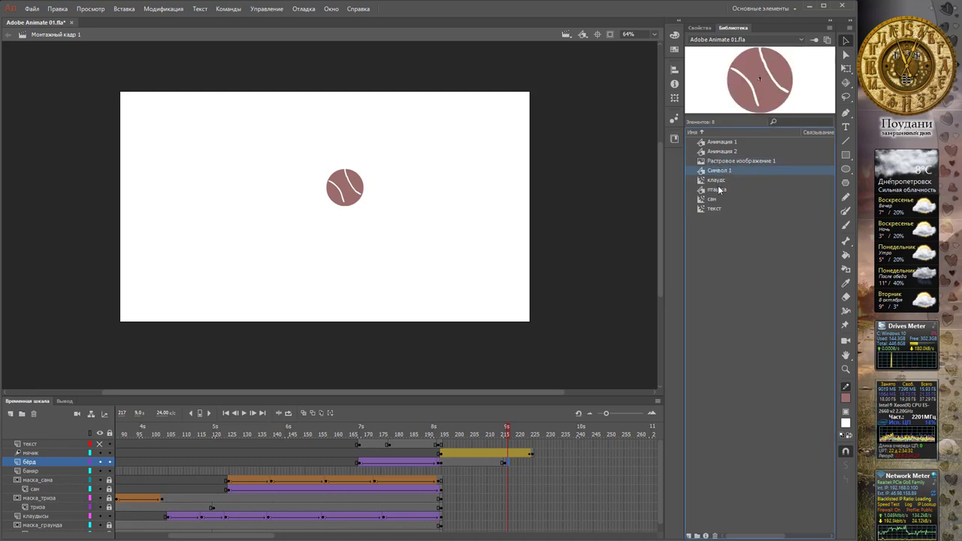
click(710, 189)
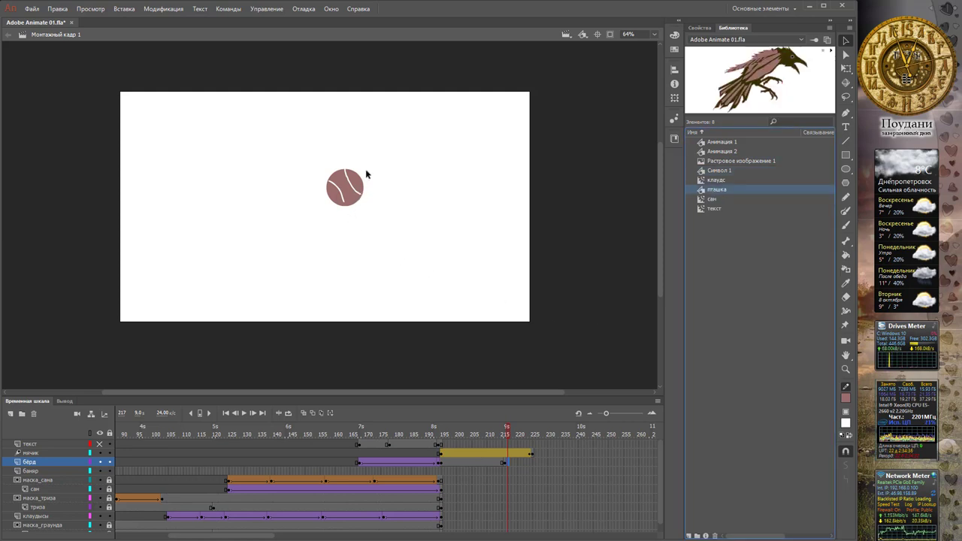
drag(751, 189, 462, 208)
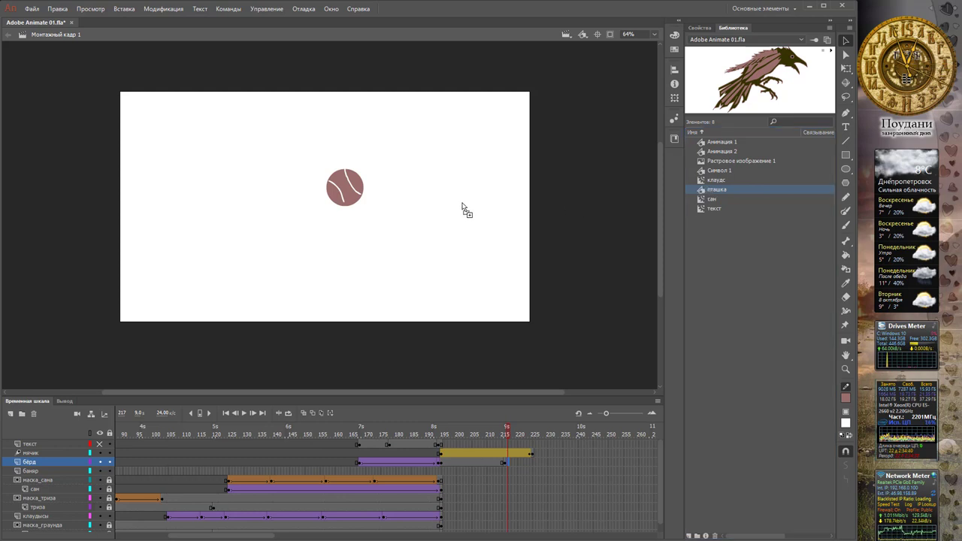
drag(463, 208, 504, 463)
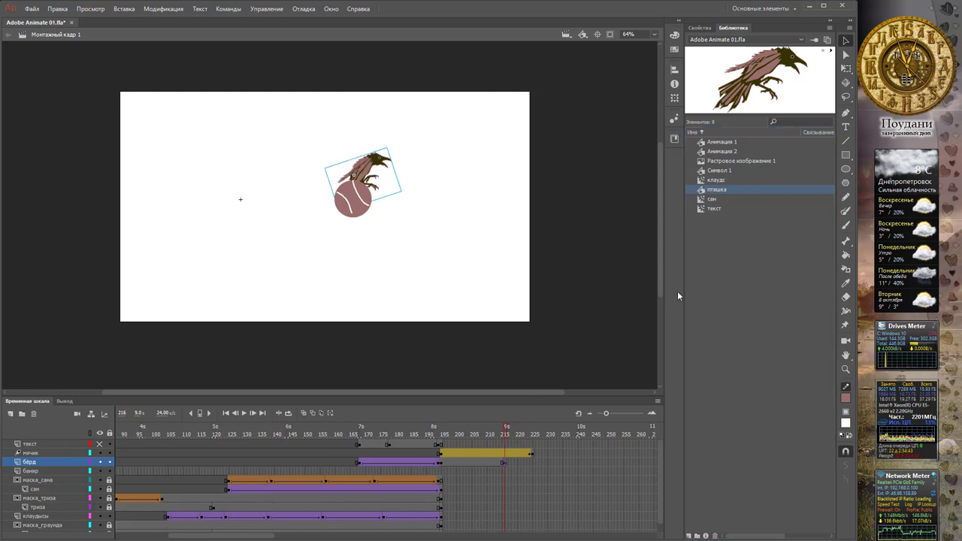
Insert a keyframe at frame 217 of the бёрд layer and place a second пташка symbol from the library just below the existing bird
click(508, 468)
right_click(508, 466)
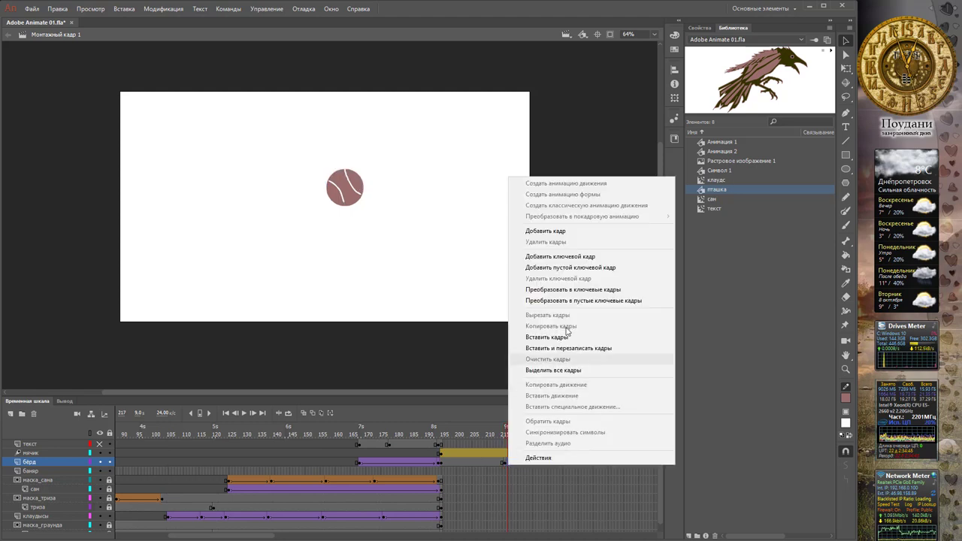
click(571, 266)
key(ctrl+shift+v)
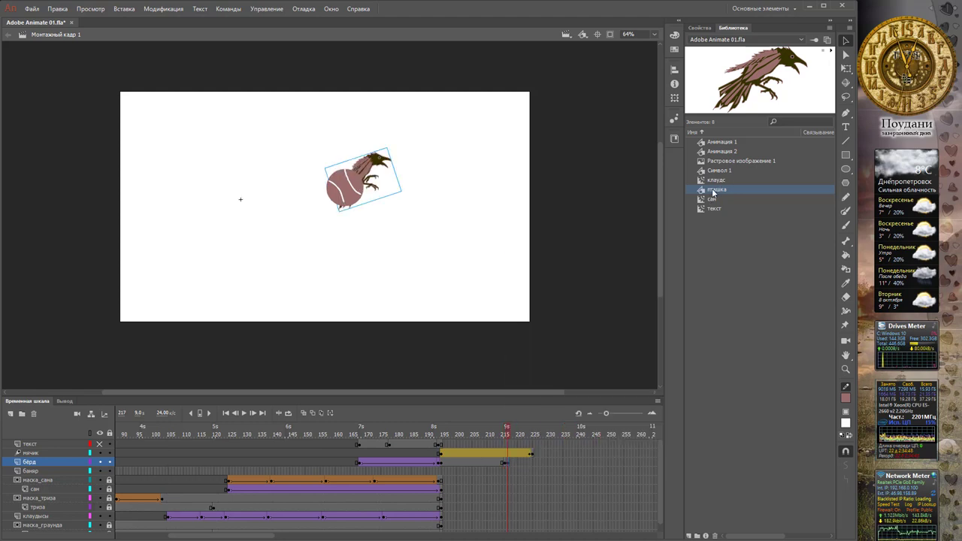
drag(713, 193, 385, 224)
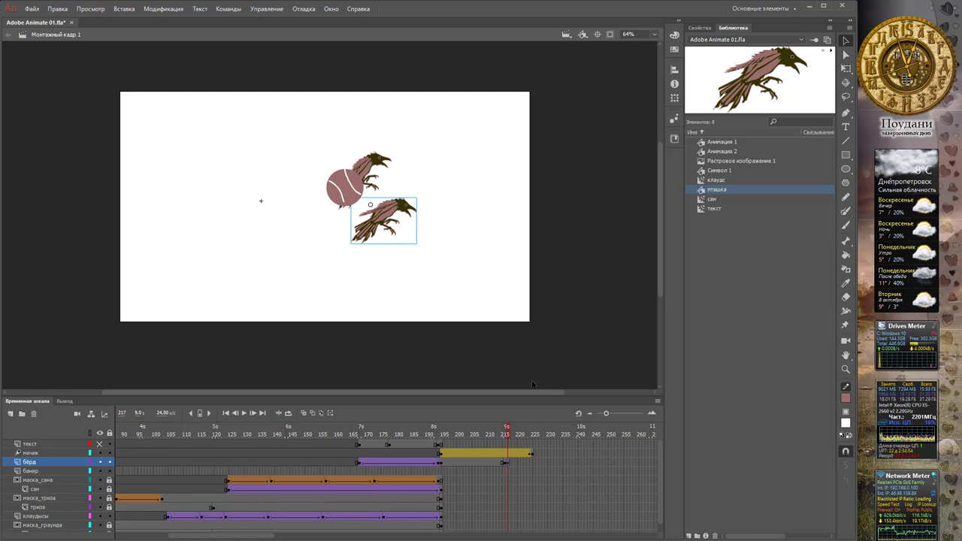
Look inside the new пташка instance at its own timeline, return to the main scene and show the instance's properties
double_click(392, 232)
click(396, 221)
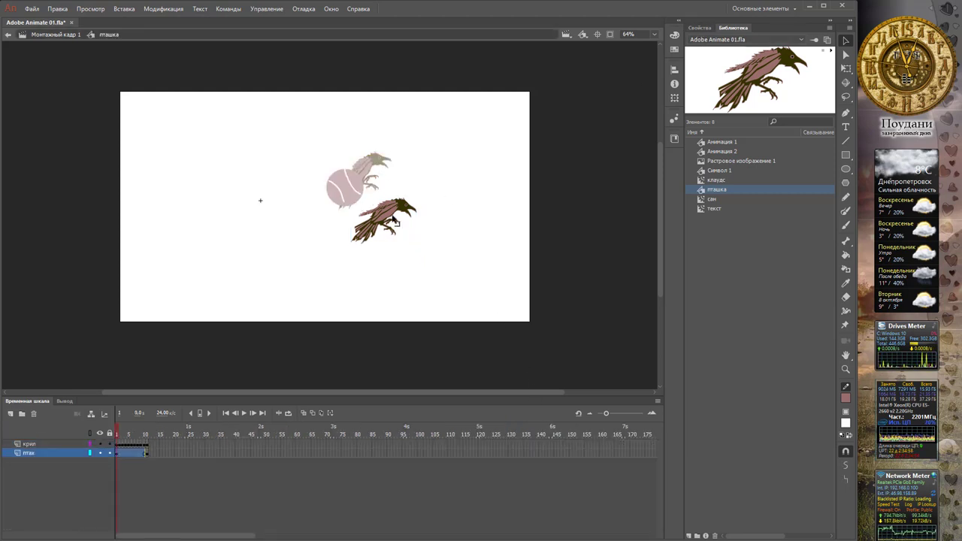
click(56, 35)
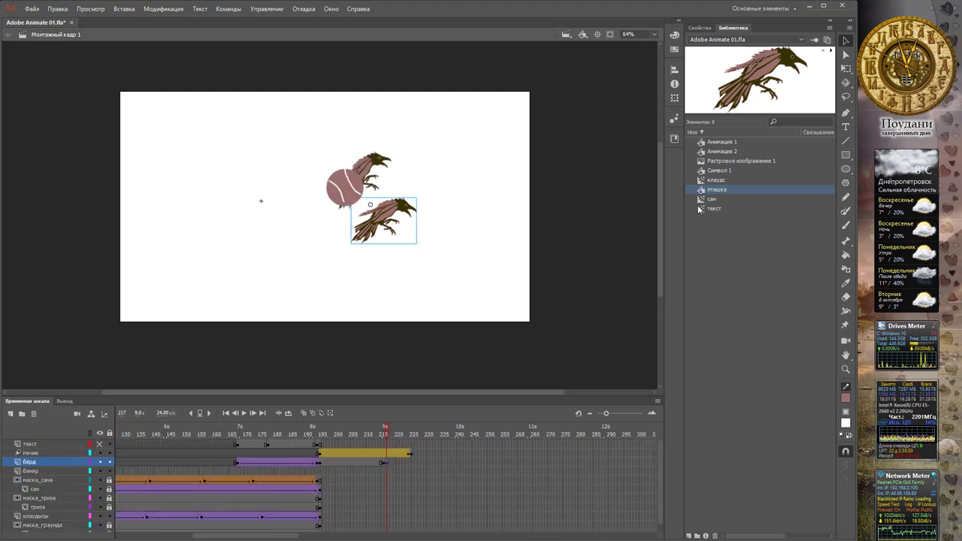
click(702, 28)
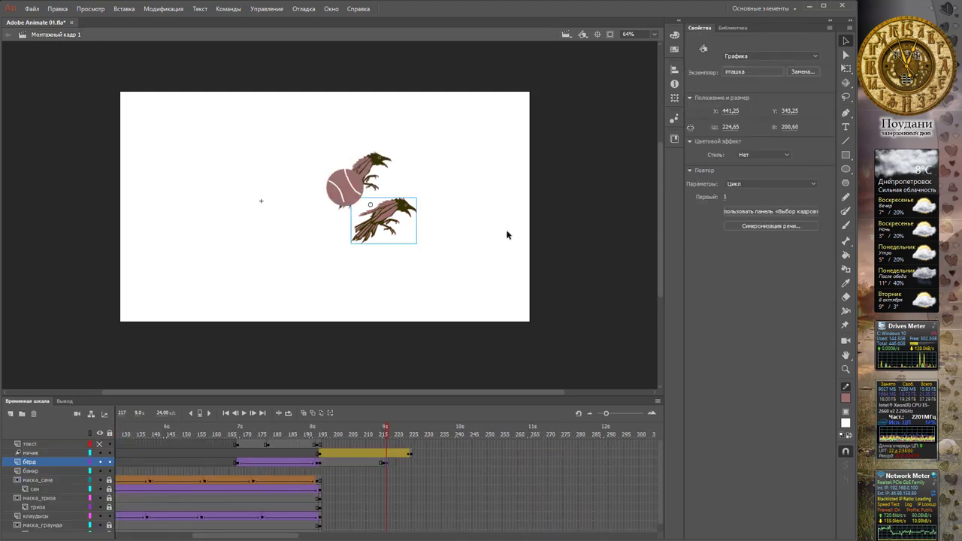
Insert a keyframe at frame 225 of the бёрд layer, undoing a trial move of both birds
click(412, 463)
right_click(412, 462)
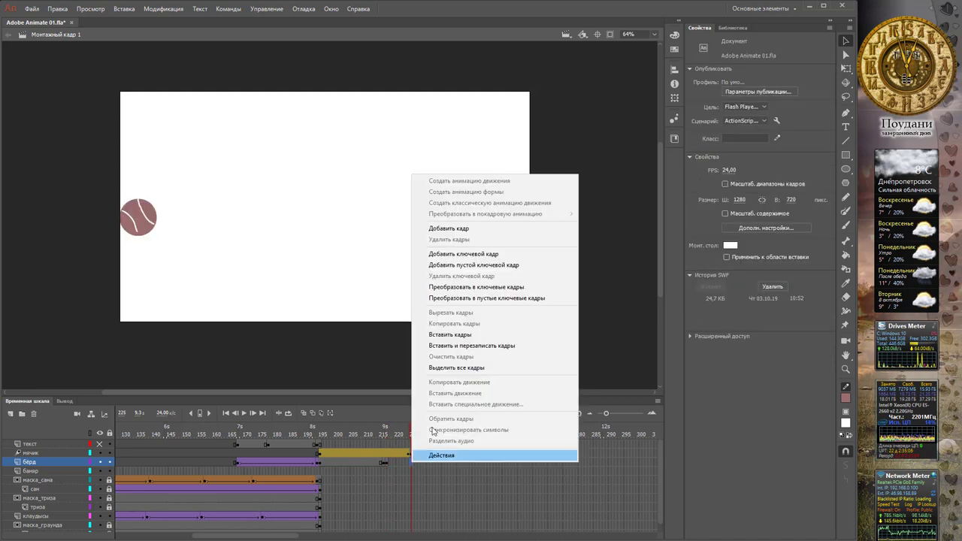
click(482, 254)
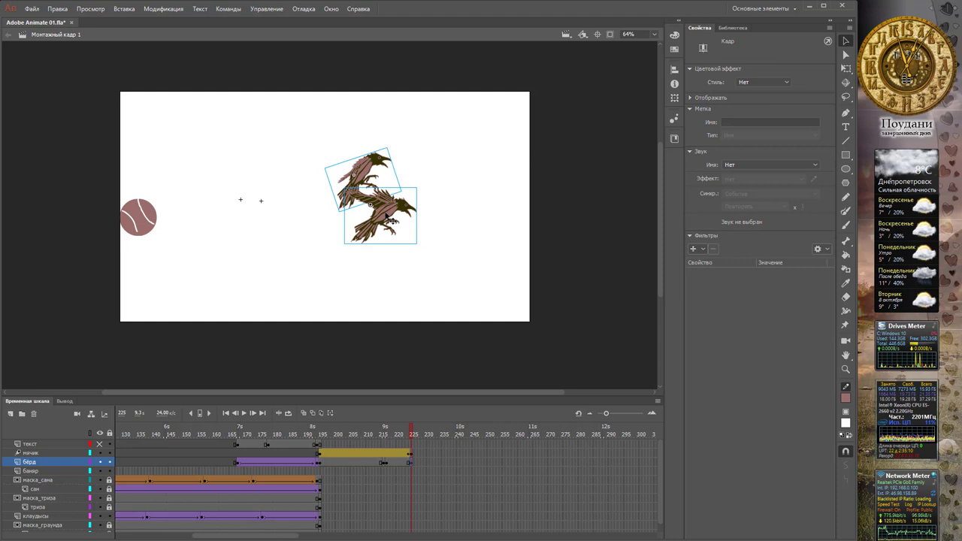
drag(389, 218, 406, 204)
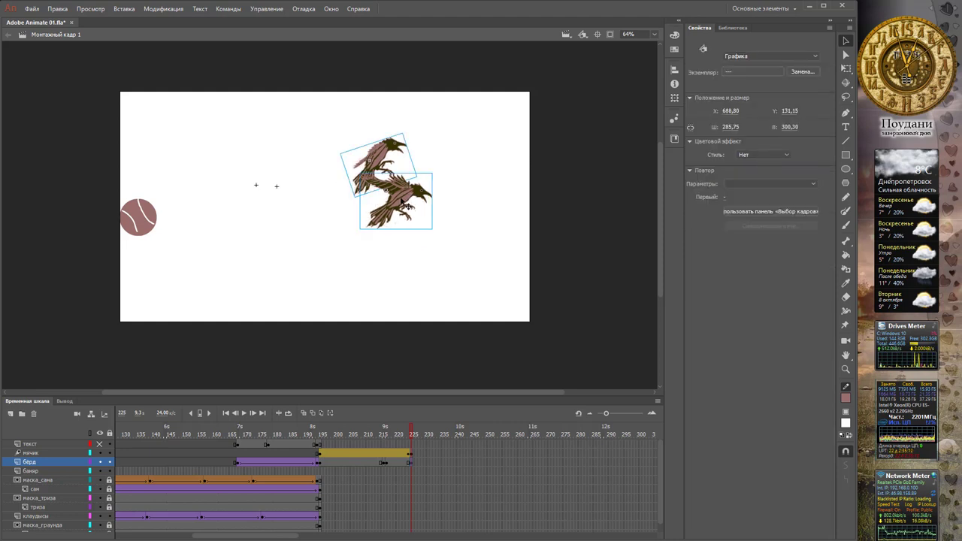
key(ctrl+z)
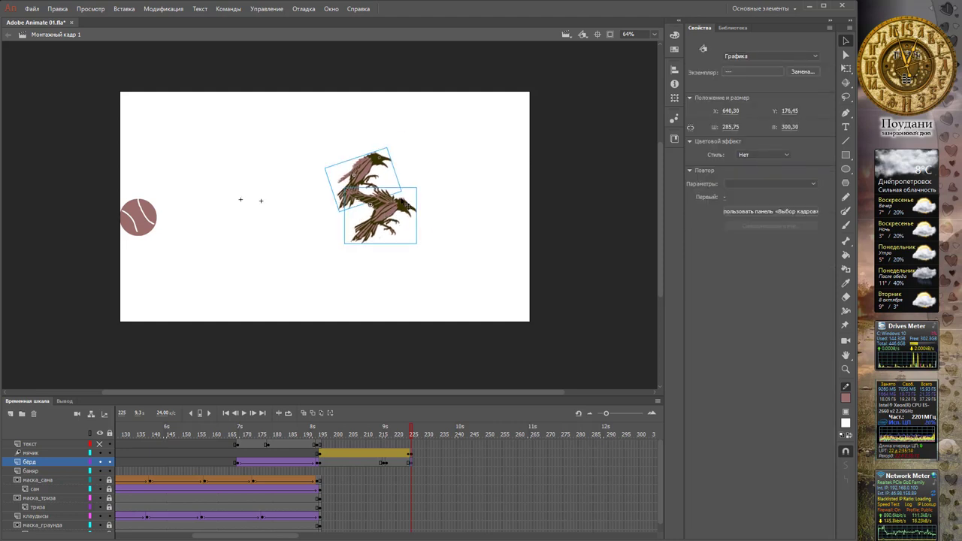
Delete the old tilted bird at frame 225 and move the remaining bird up and out past the stage's right edge
click(442, 252)
click(373, 176)
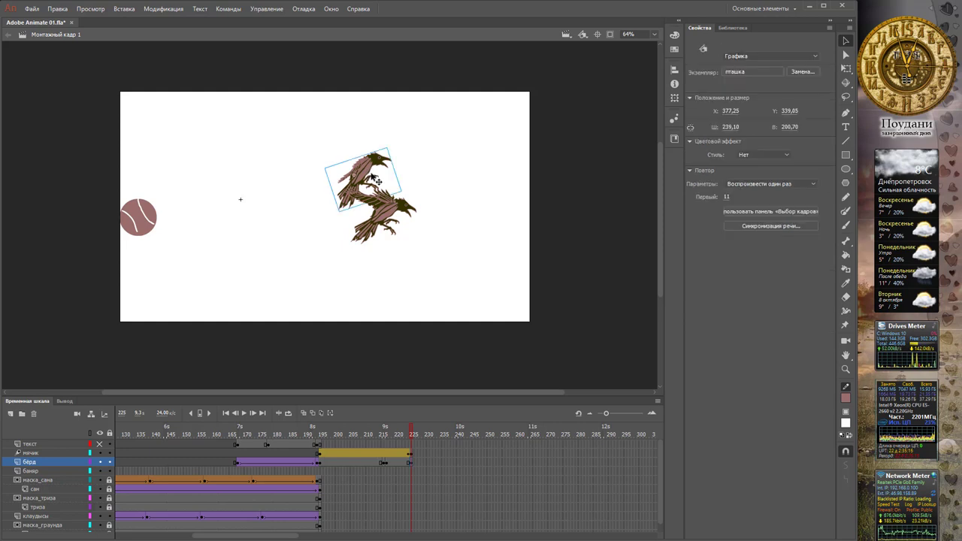
key(Delete)
click(375, 214)
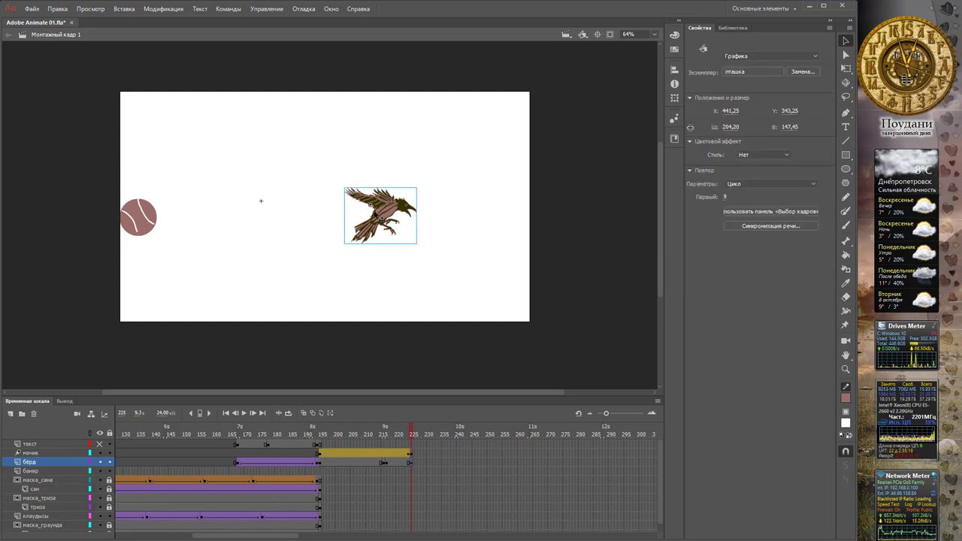
drag(392, 225, 576, 142)
Apply a classic tween to the бёрд layer between frames 217 and 225, accepting the conversion of the contents to a symbol
click(398, 462)
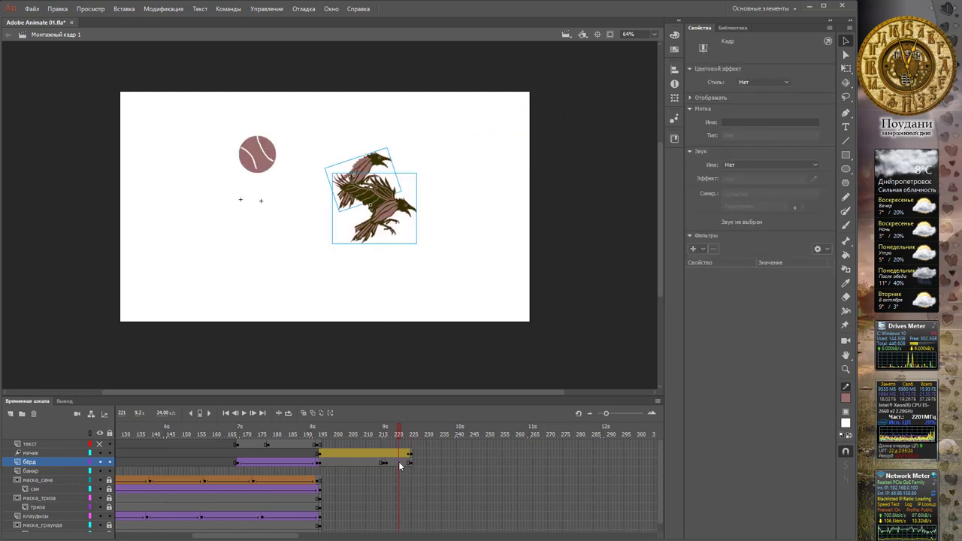
right_click(399, 461)
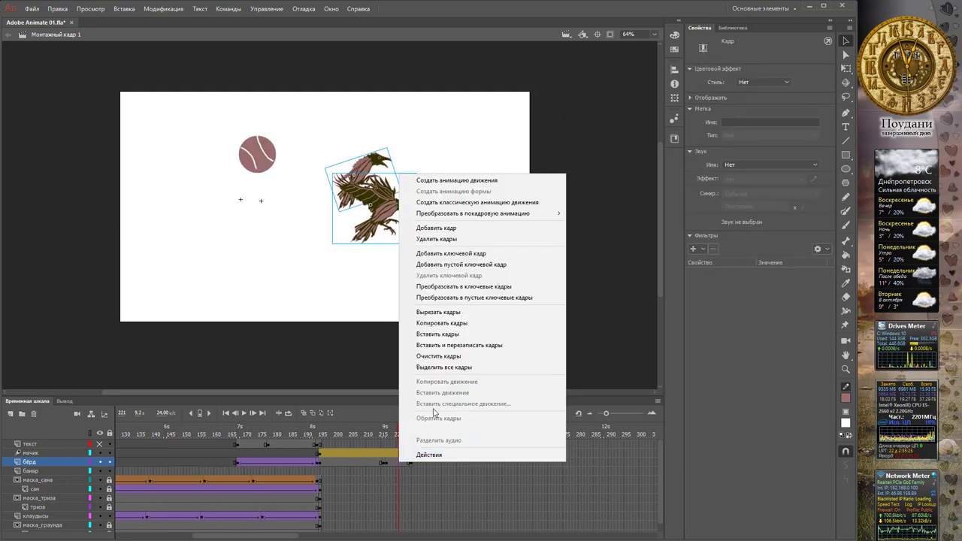
click(480, 203)
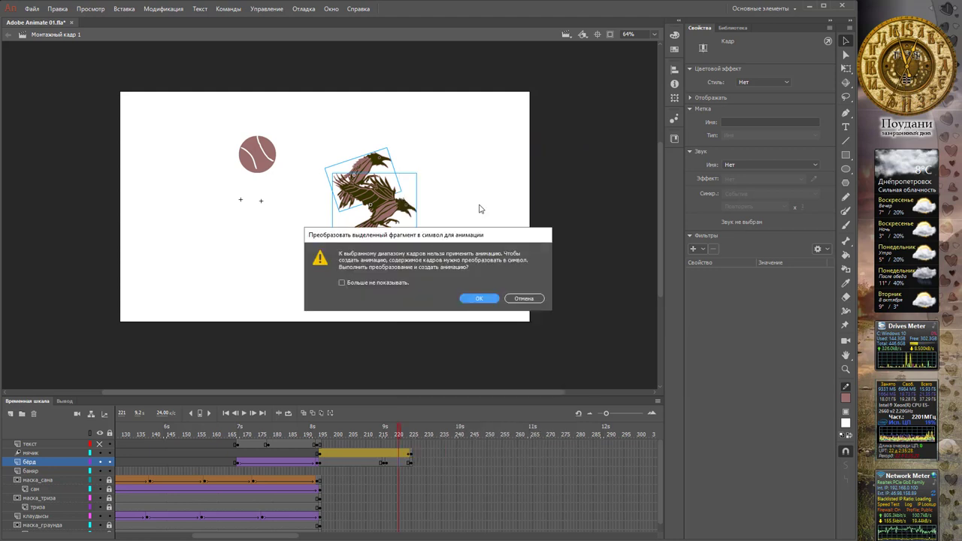
click(486, 300)
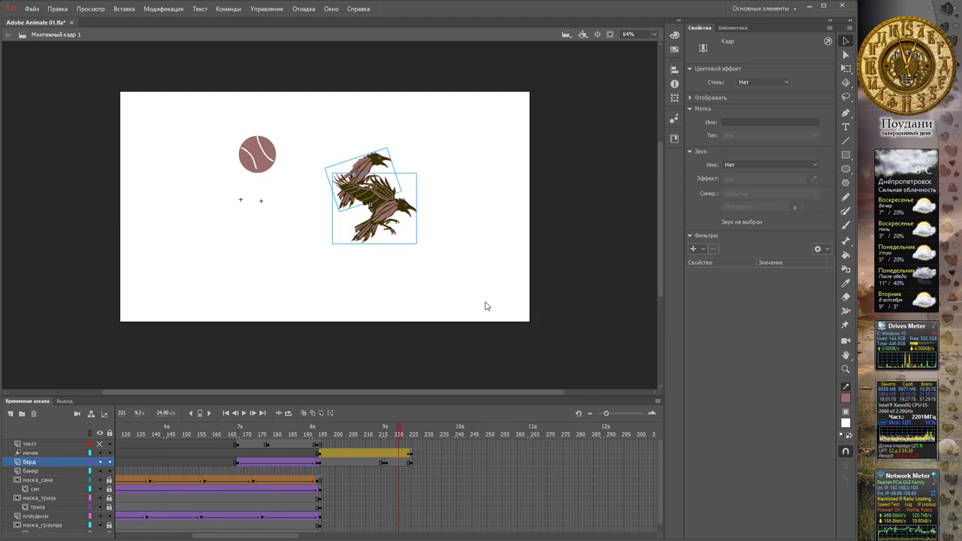
Inside the bird symbol Анимация 3 at frame 217, delete the extra tilted bird and return to the main scene
drag(406, 433, 385, 430)
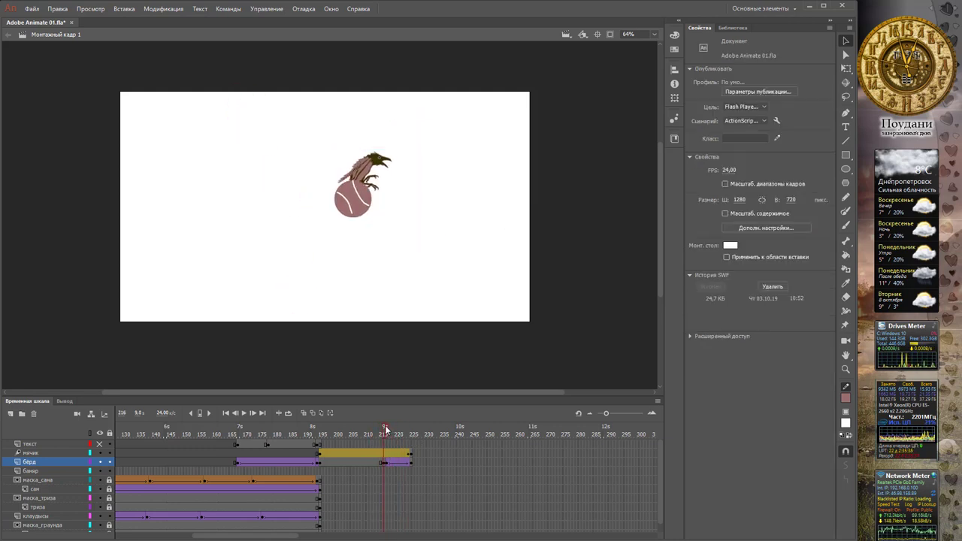
click(387, 432)
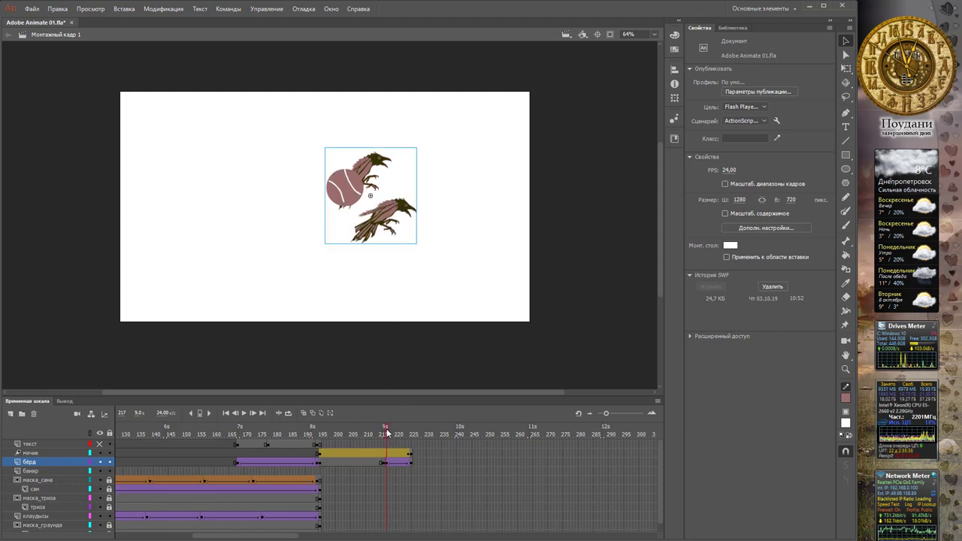
click(380, 165)
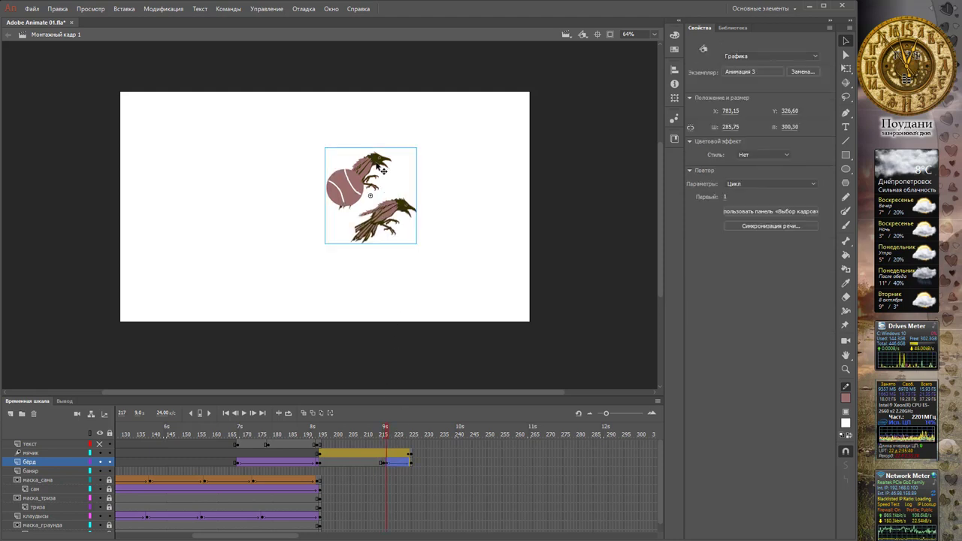
click(453, 180)
click(378, 165)
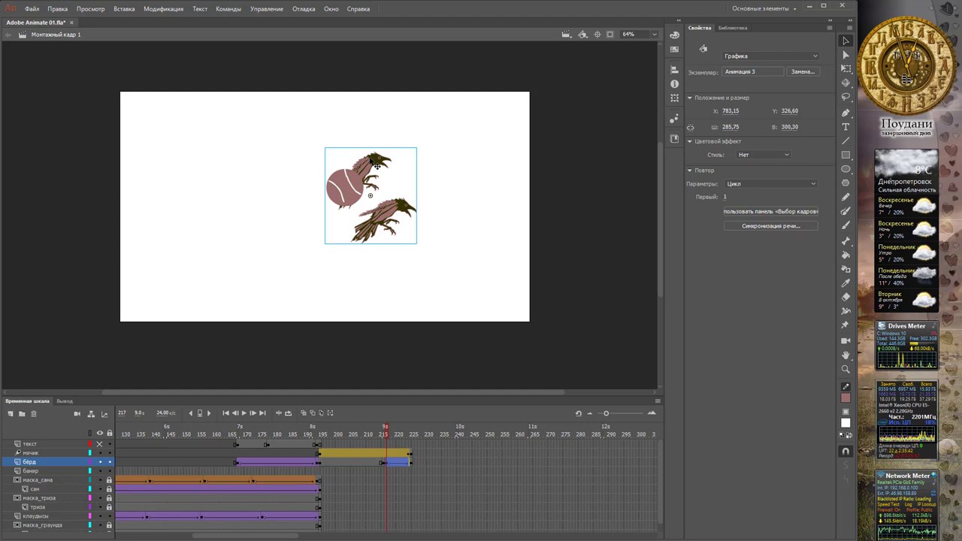
double_click(377, 163)
click(426, 170)
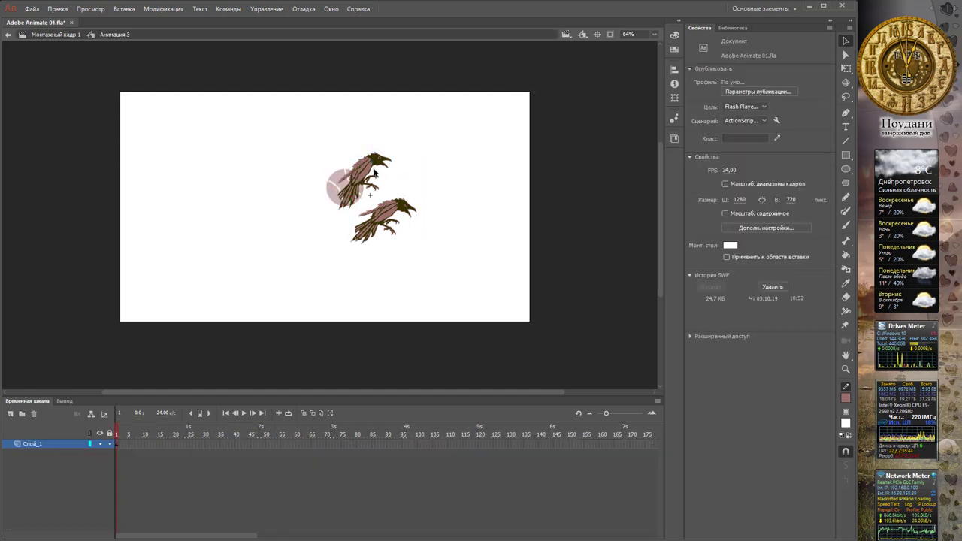
click(381, 169)
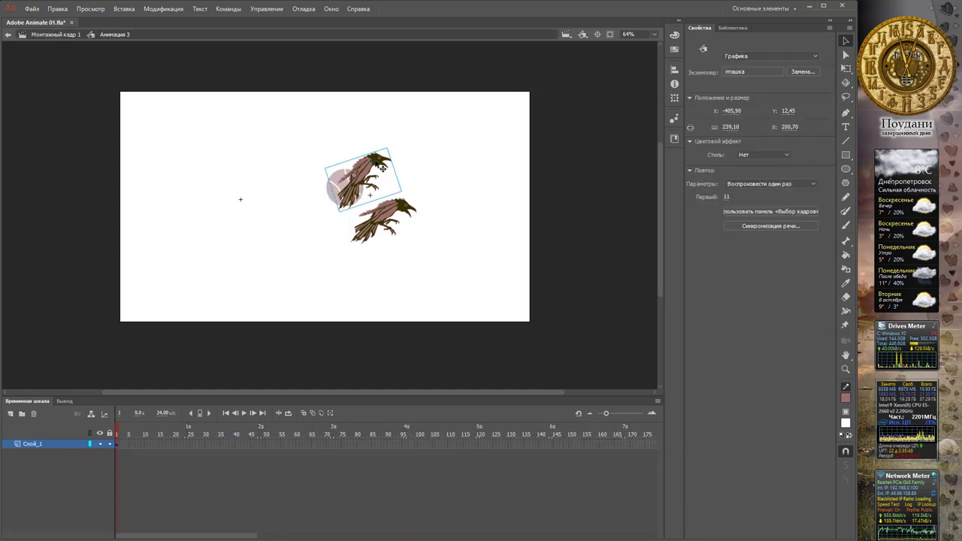
key(Delete)
click(61, 34)
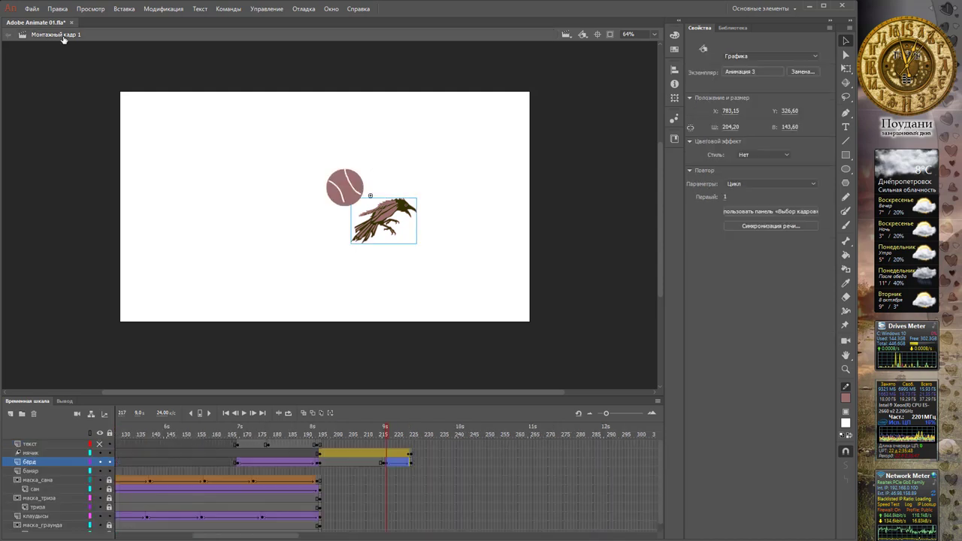
Set the looping of the bird instance at frame 217 to play once (Воспроизвести один раз)
mouse_move(387, 428)
mouse_down()
mouse_move(411, 436)
mouse_move(305, 419)
mouse_move(408, 426)
mouse_move(387, 429)
mouse_up()
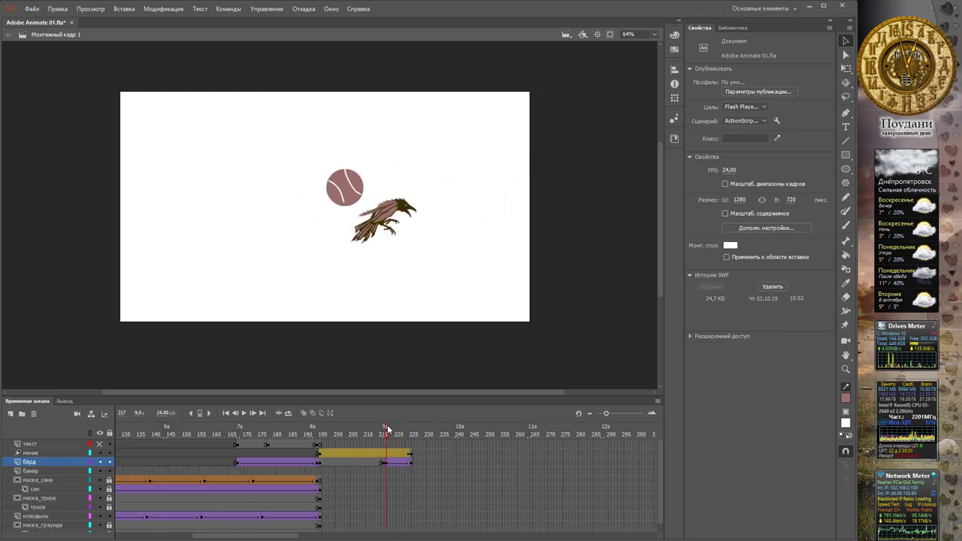
click(401, 225)
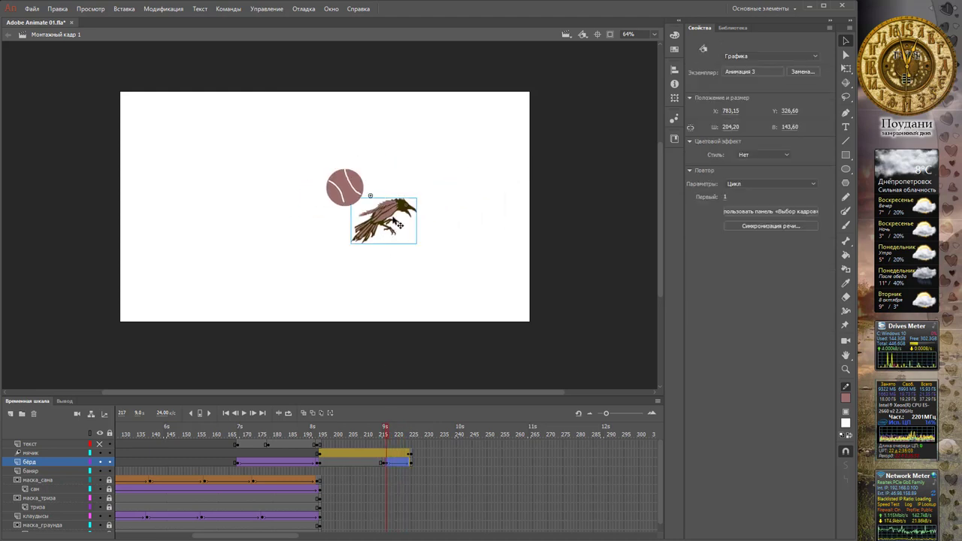
click(759, 184)
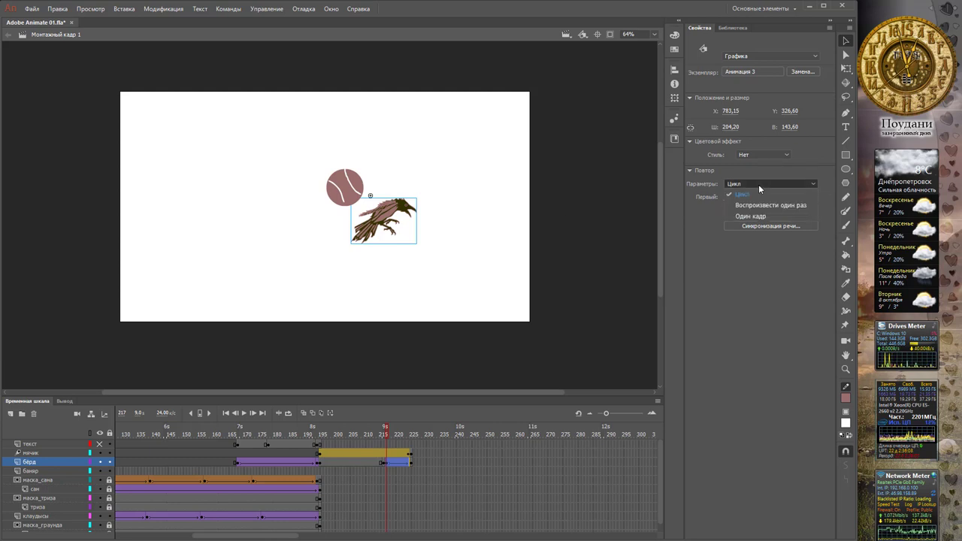
click(758, 205)
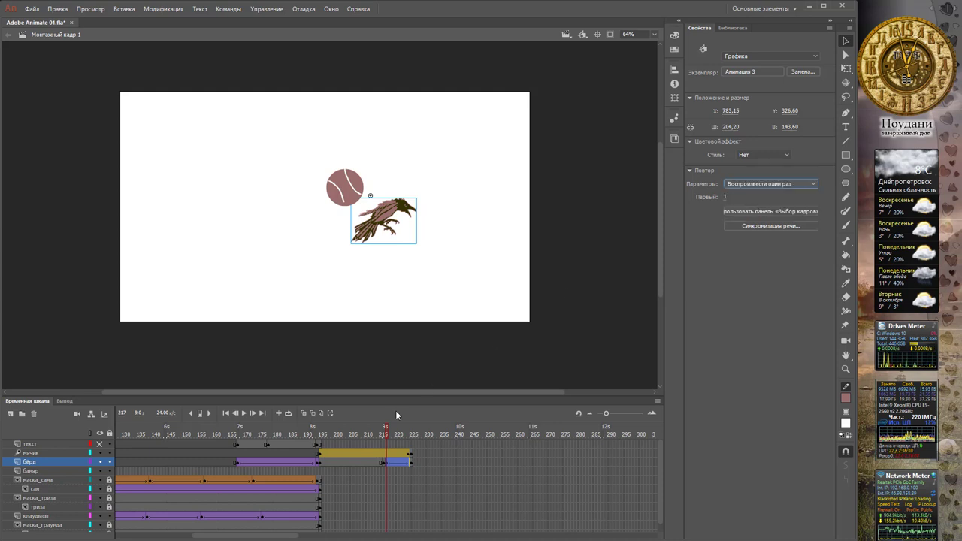
mouse_move(388, 429)
mouse_down()
mouse_move(417, 430)
mouse_move(387, 428)
mouse_up()
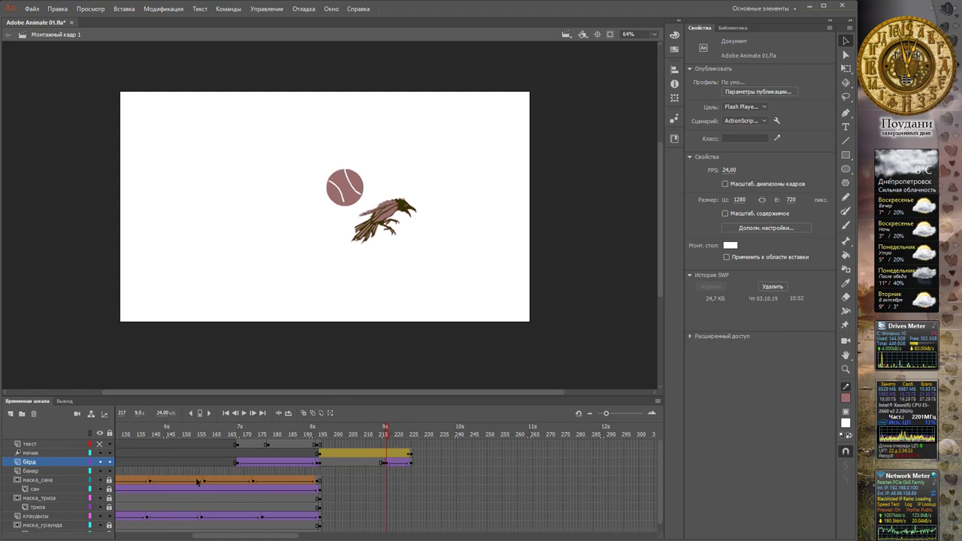
Insert keyframes at frame 225 of the sun, tree, cloud and ground layers and their masks, and scrub through the result
click(411, 480)
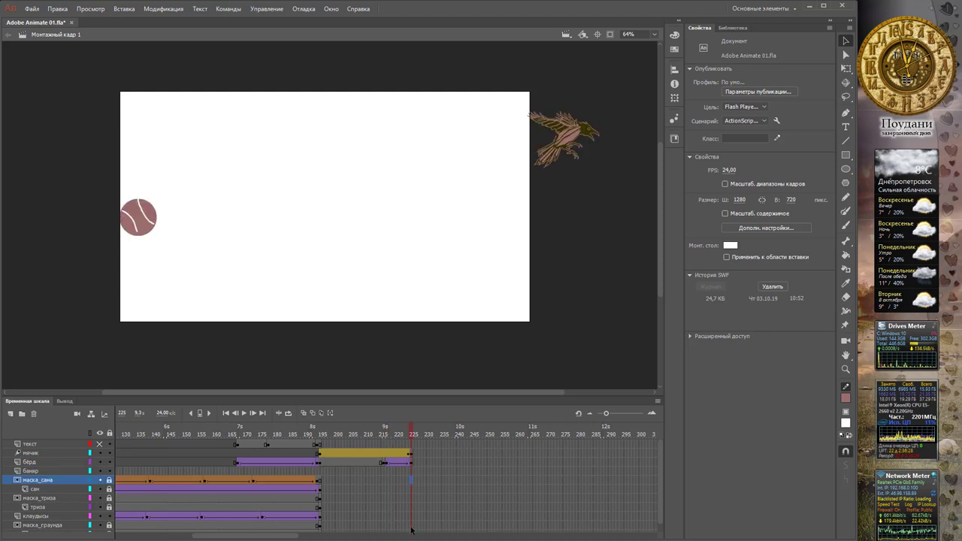
scroll(411, 530, down, 1)
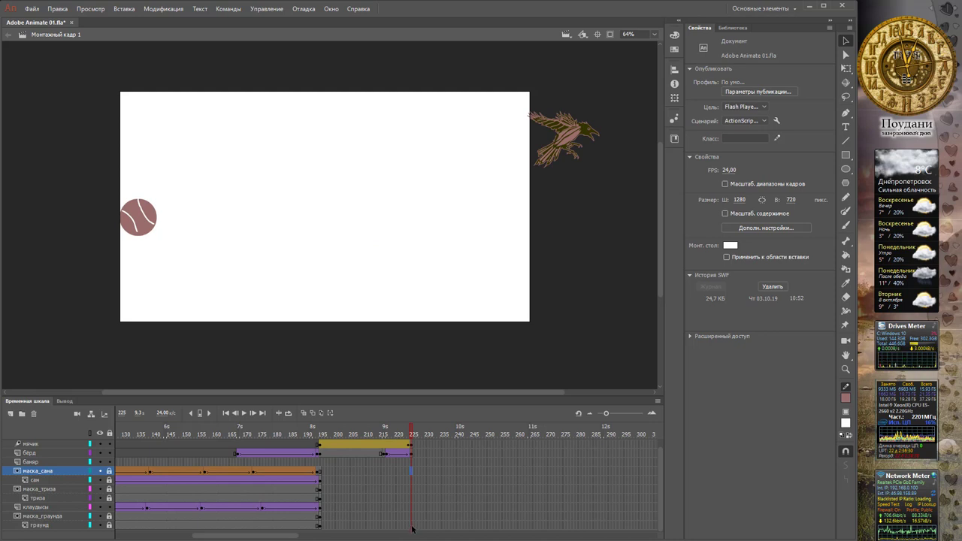
right_click(412, 526)
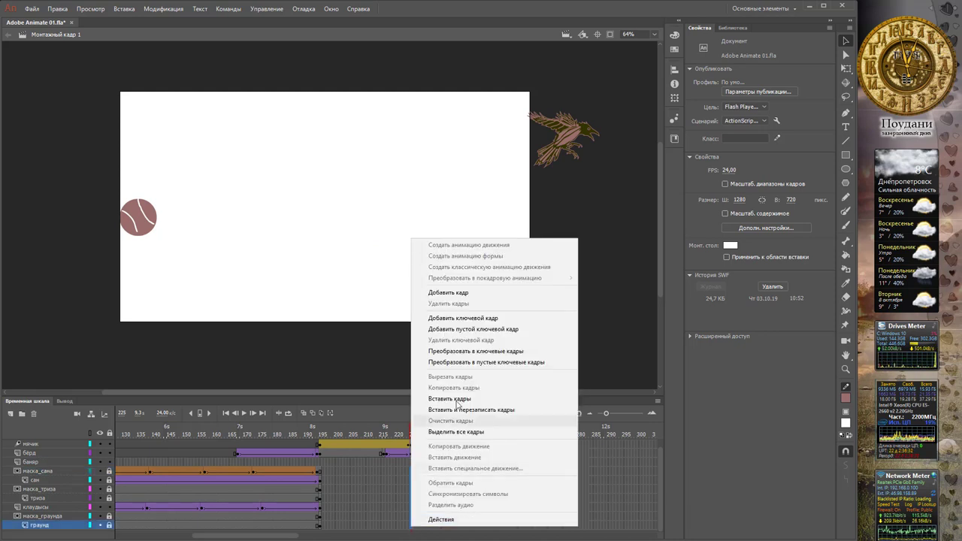
click(463, 318)
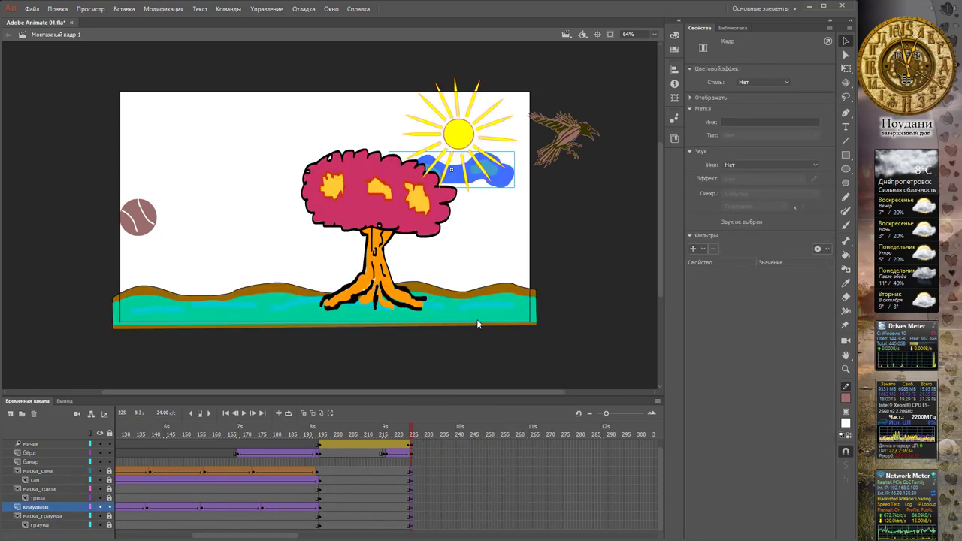
click(375, 434)
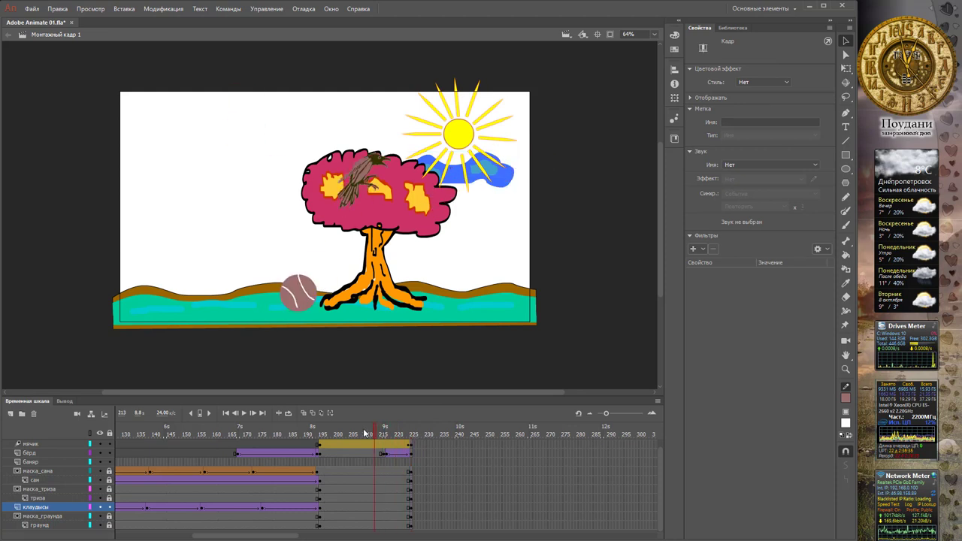
drag(366, 434, 418, 455)
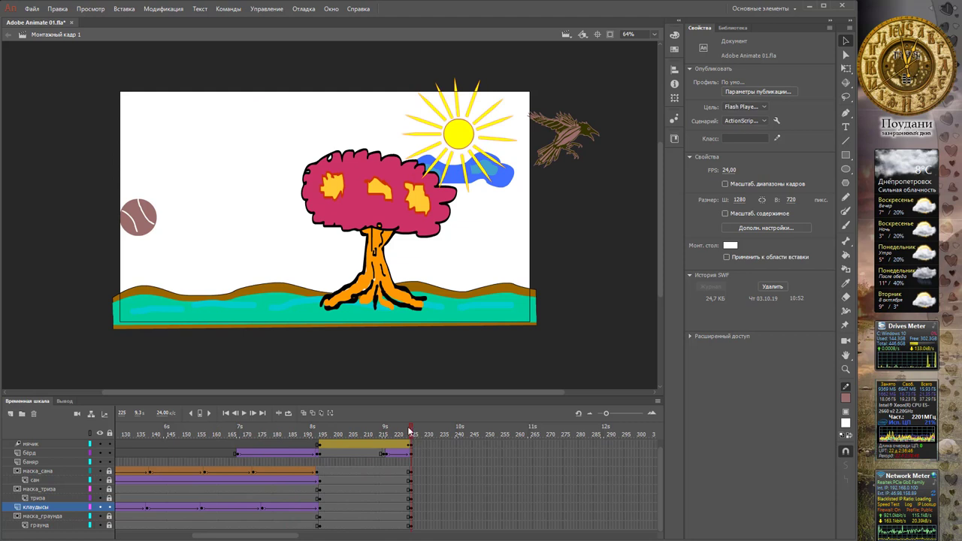
Move the текст layer's keyframes from frame 168 onward later so they end by frame 225, and scrub through the animation
click(78, 451)
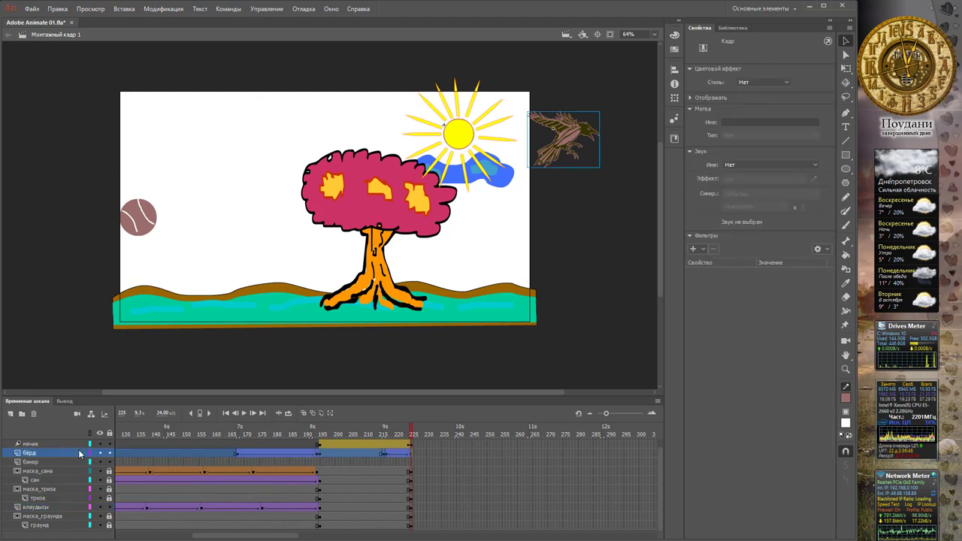
scroll(151, 458, up, 1)
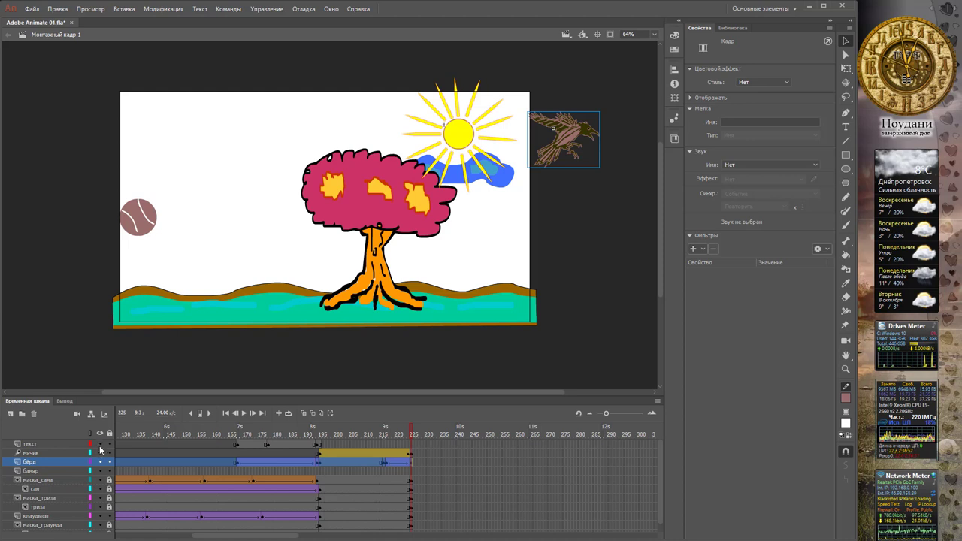
click(67, 446)
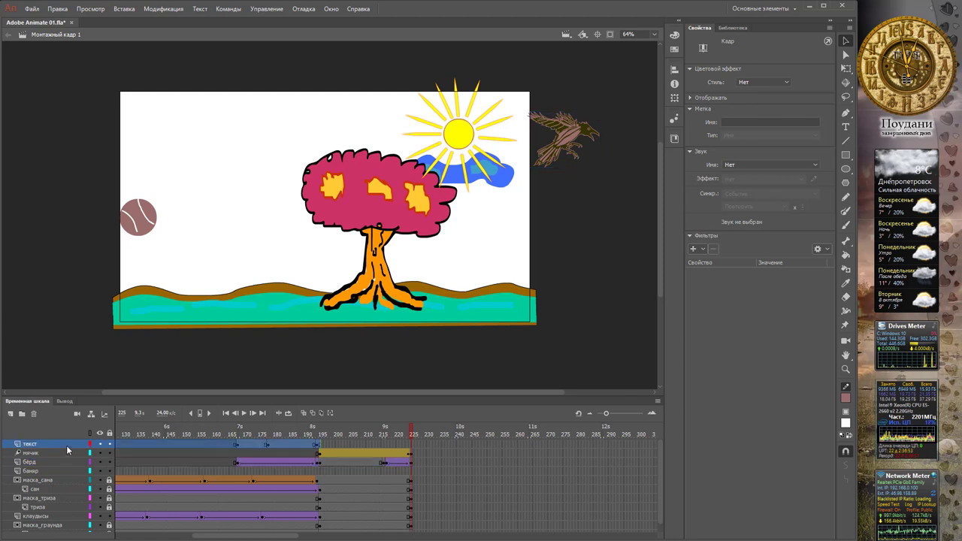
click(238, 445)
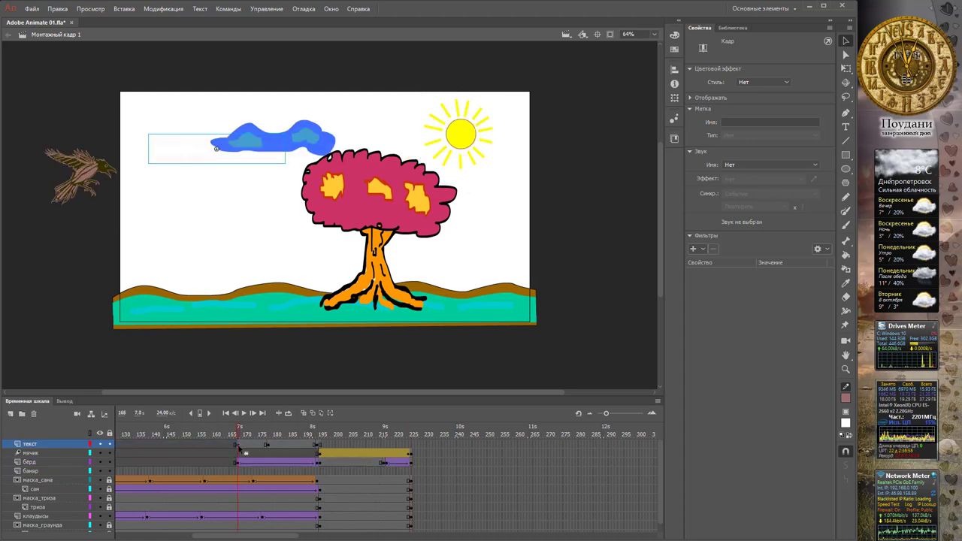
key(comma)
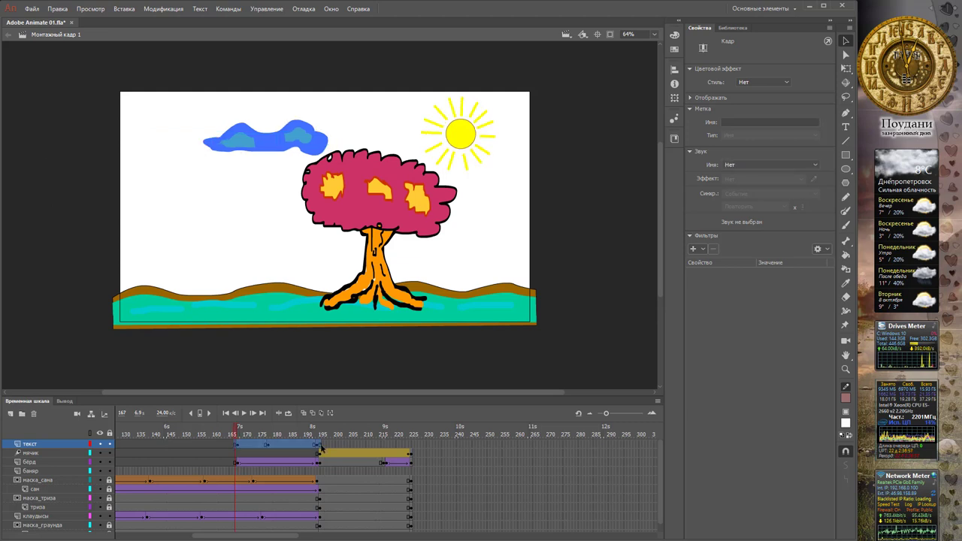
click(320, 447)
drag(288, 447, 377, 445)
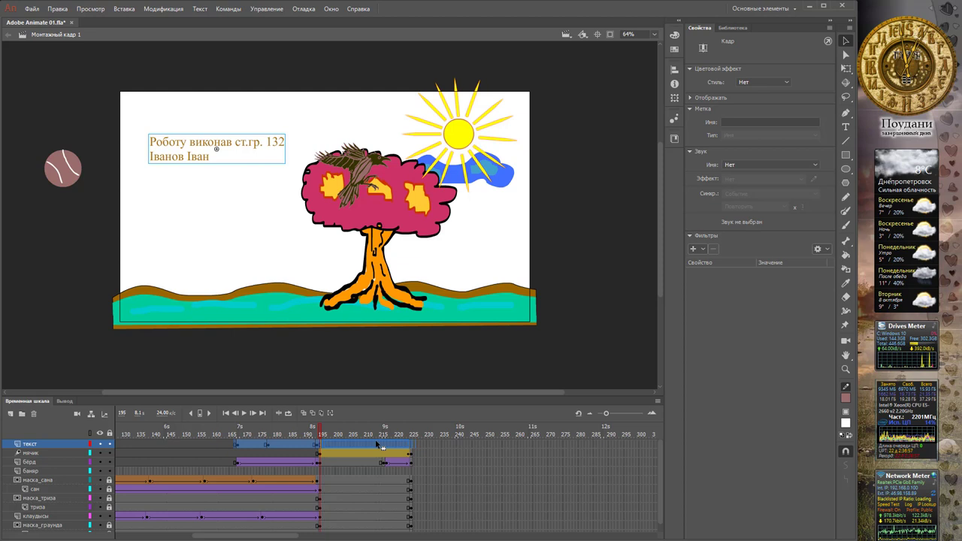
click(380, 445)
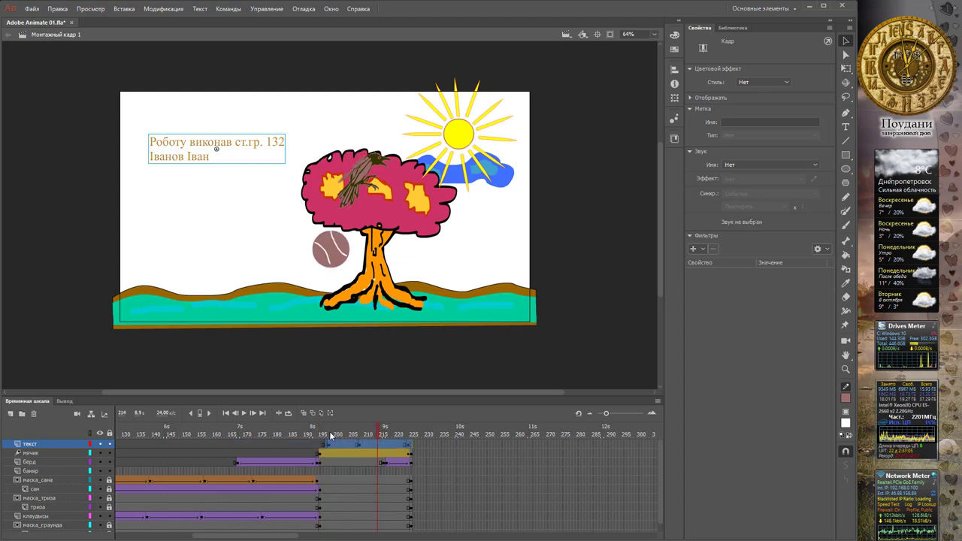
click(363, 435)
drag(342, 434, 390, 427)
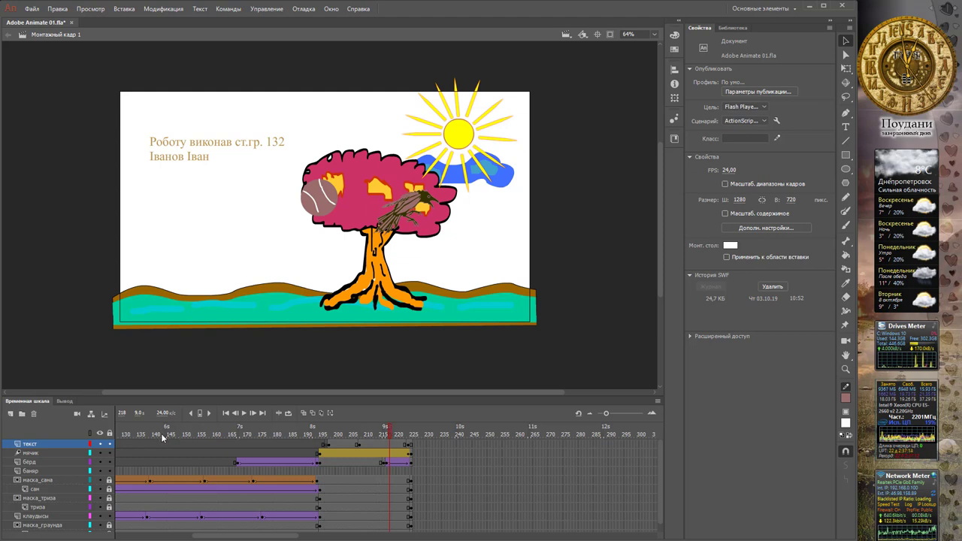
Insert a keyframe at frame 216 of the банер layer and move the flag onto the top of the tree
click(38, 461)
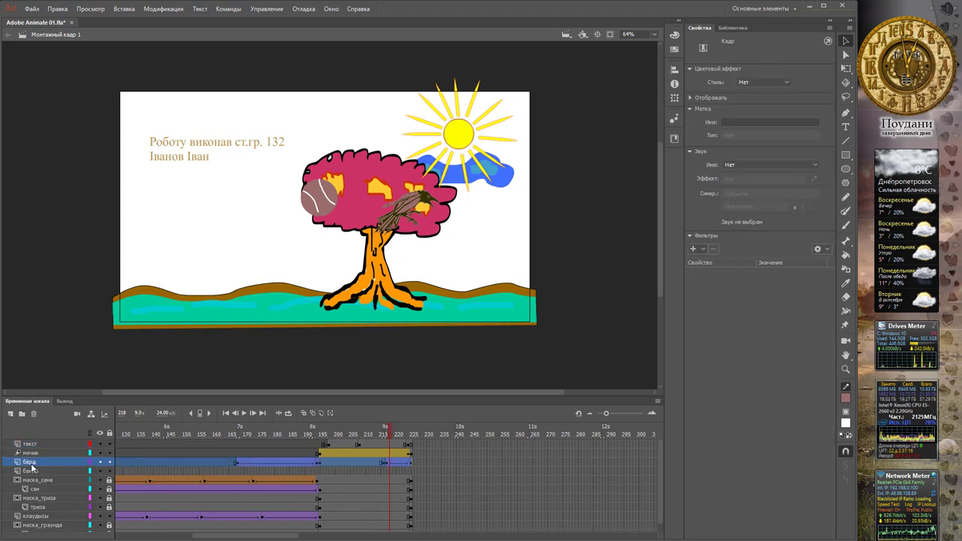
click(43, 472)
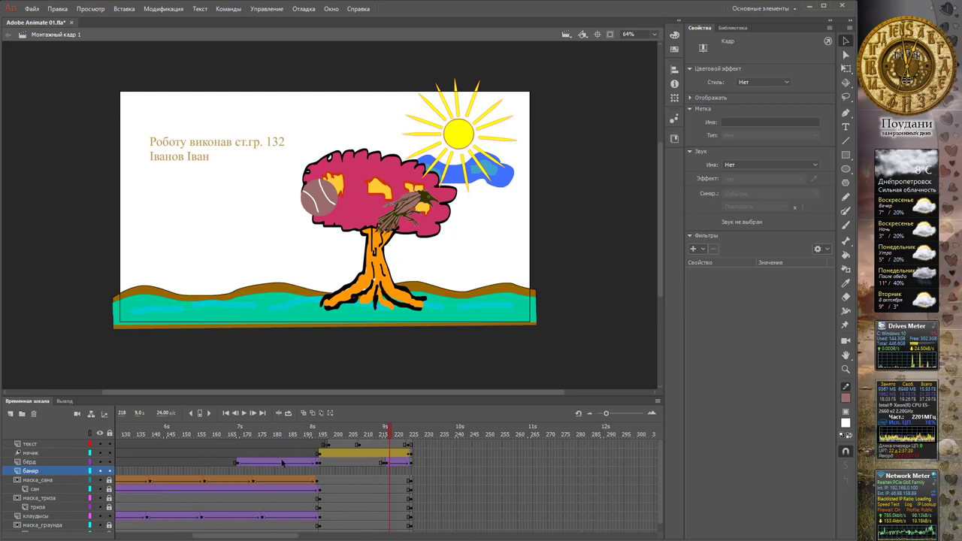
click(384, 471)
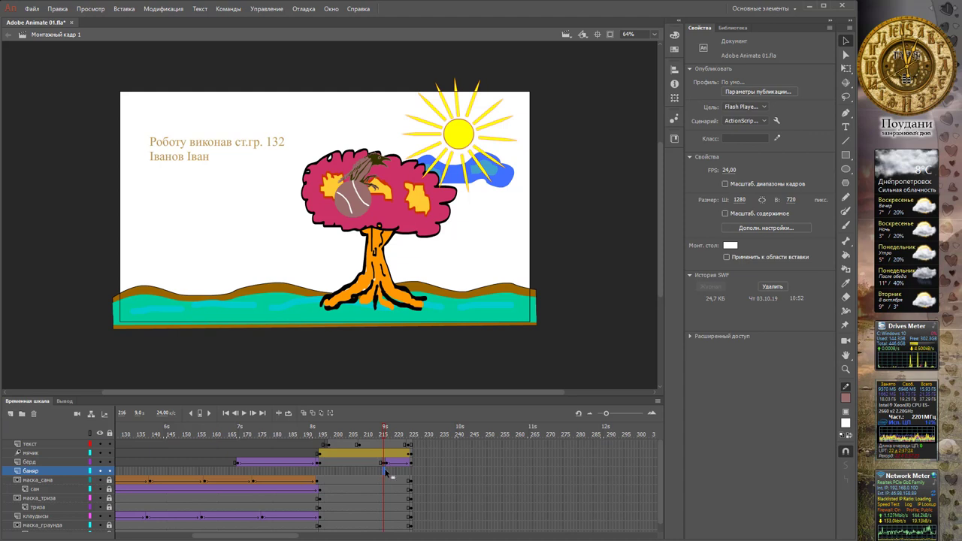
right_click(385, 471)
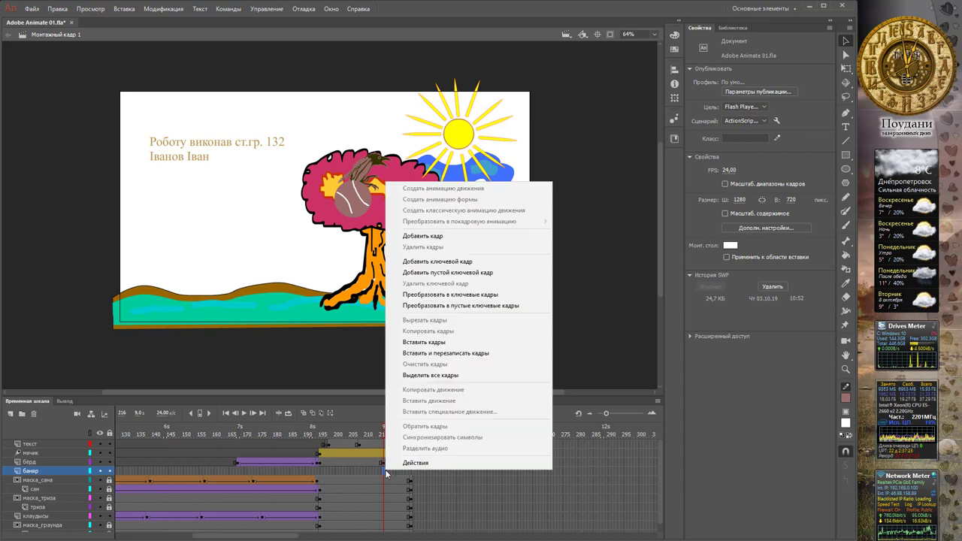
click(457, 261)
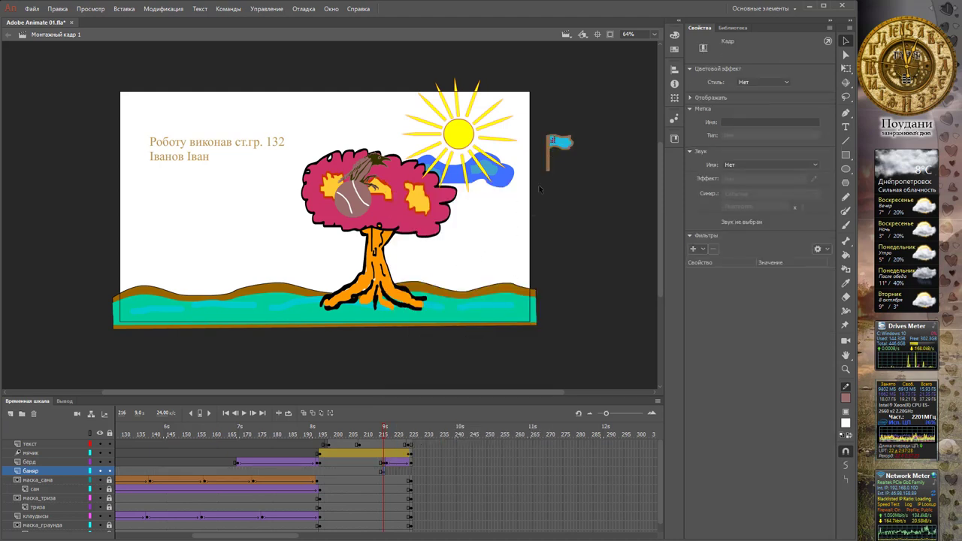
click(556, 148)
drag(556, 148, 386, 134)
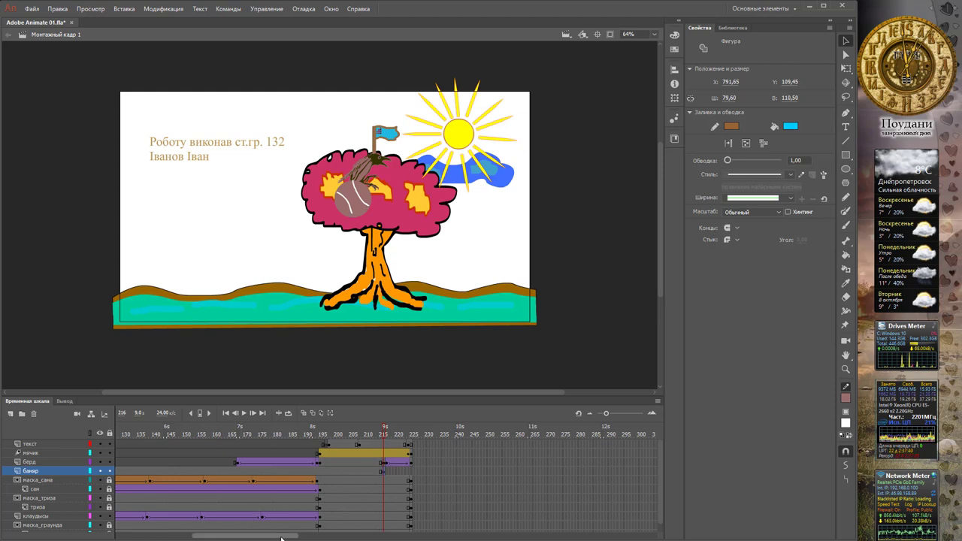
Remove the flag from frame 1 of the банер layer
drag(282, 538, 132, 492)
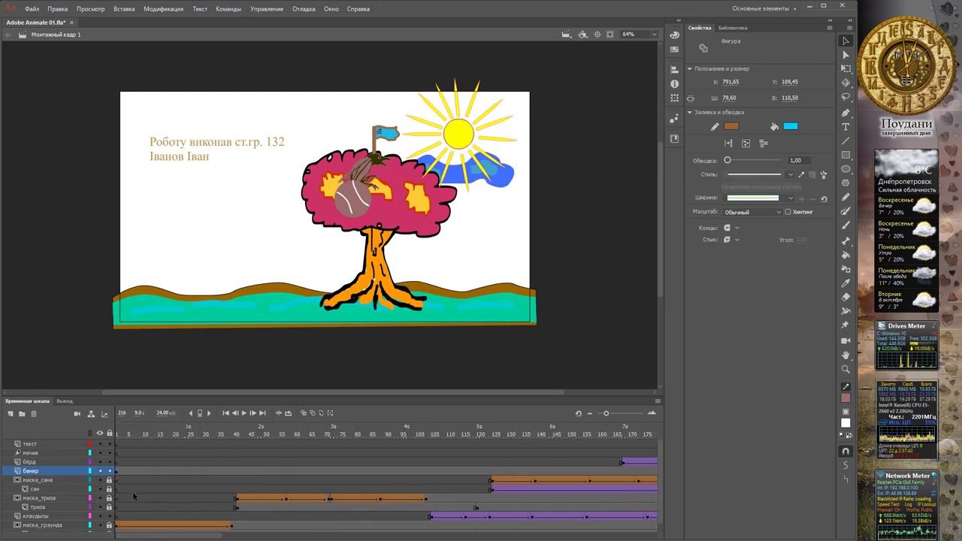
click(118, 475)
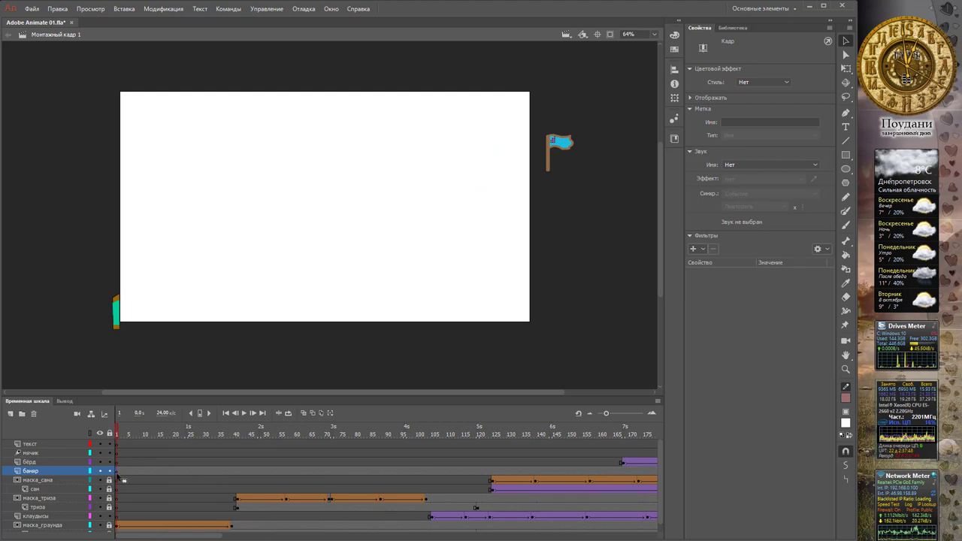
key(shift+F5)
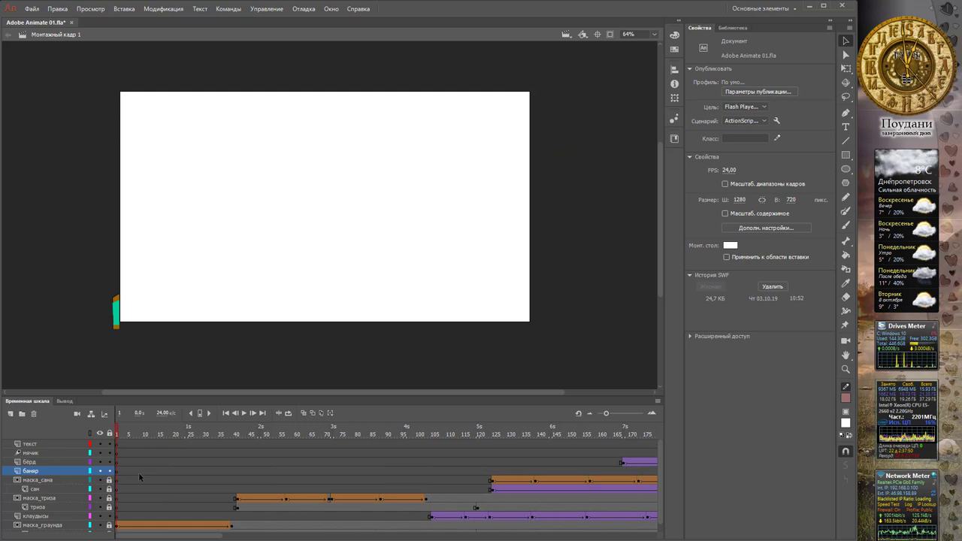
Undo the flag's removal from frame 1, and convert the flag at frame 216 of the банер layer to a graphic symbol named банер
key(ctrl+z)
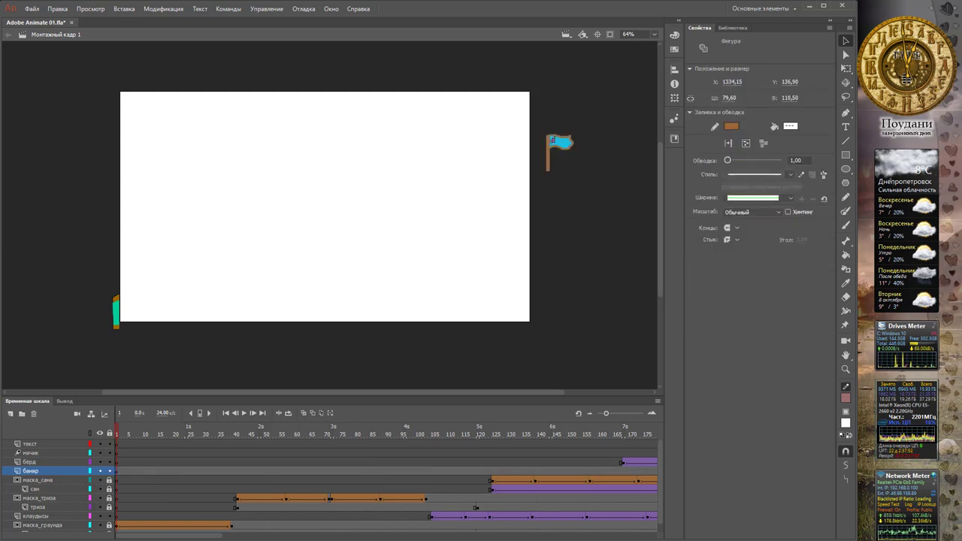
drag(201, 537, 267, 539)
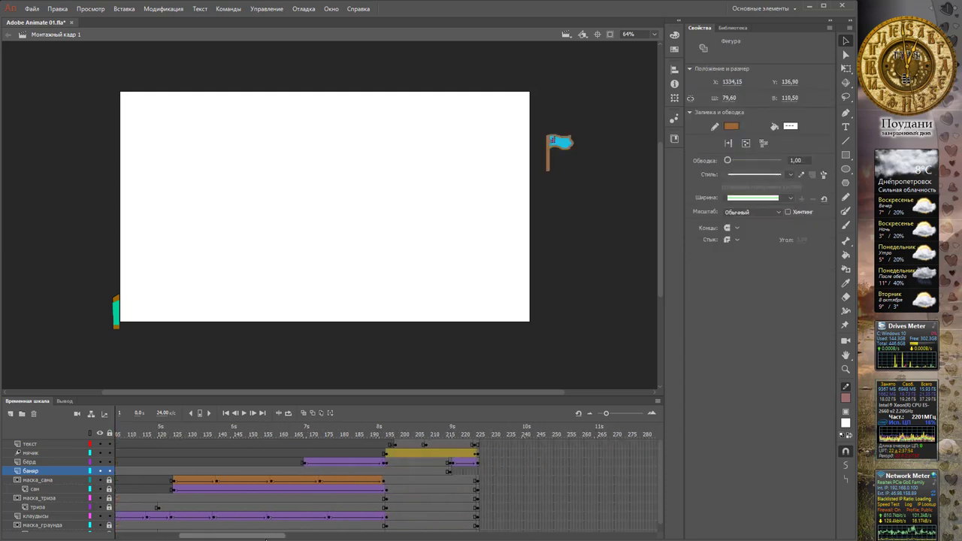
click(451, 472)
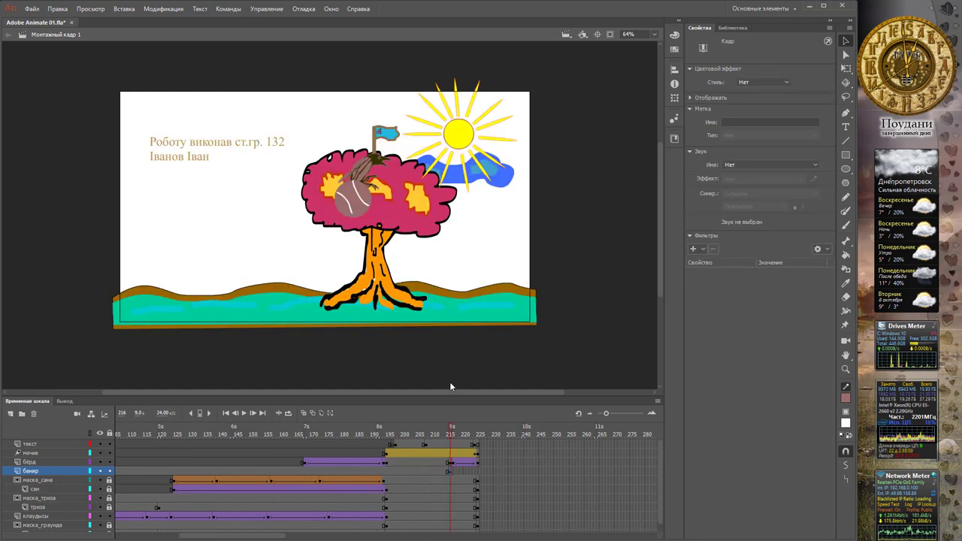
click(390, 138)
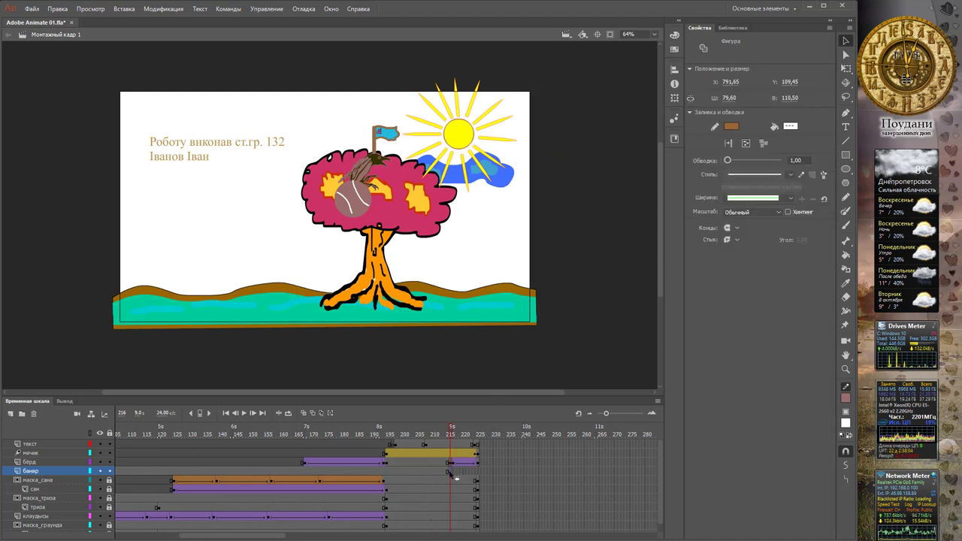
click(318, 102)
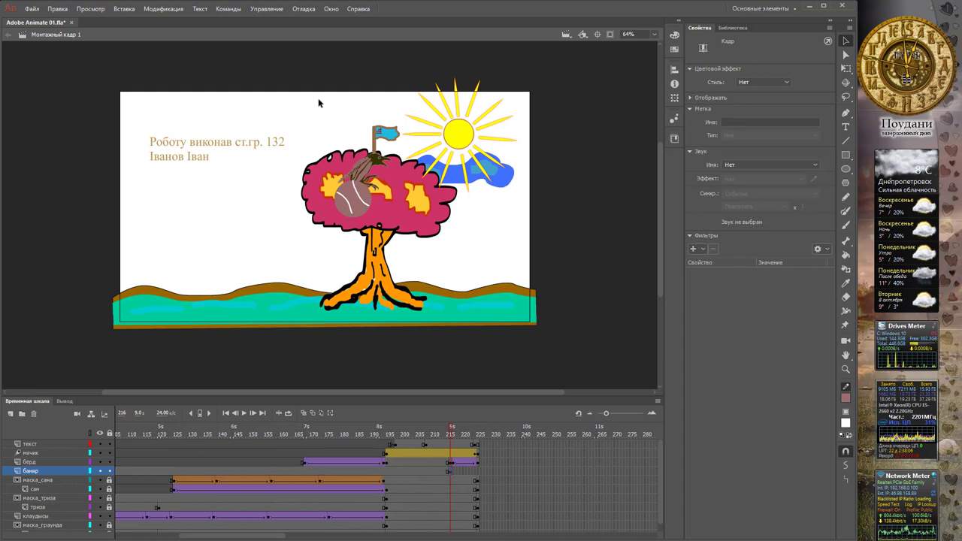
key(F8)
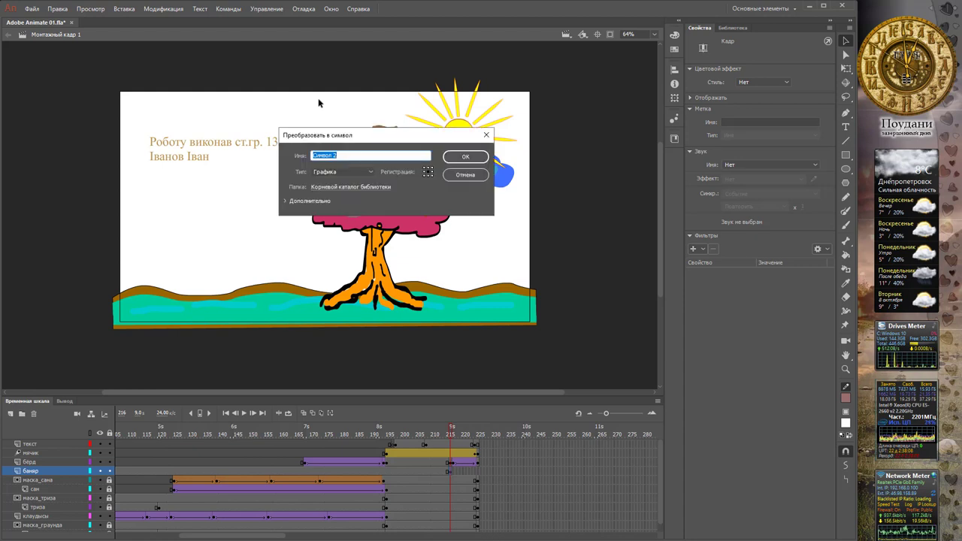
text(банер)
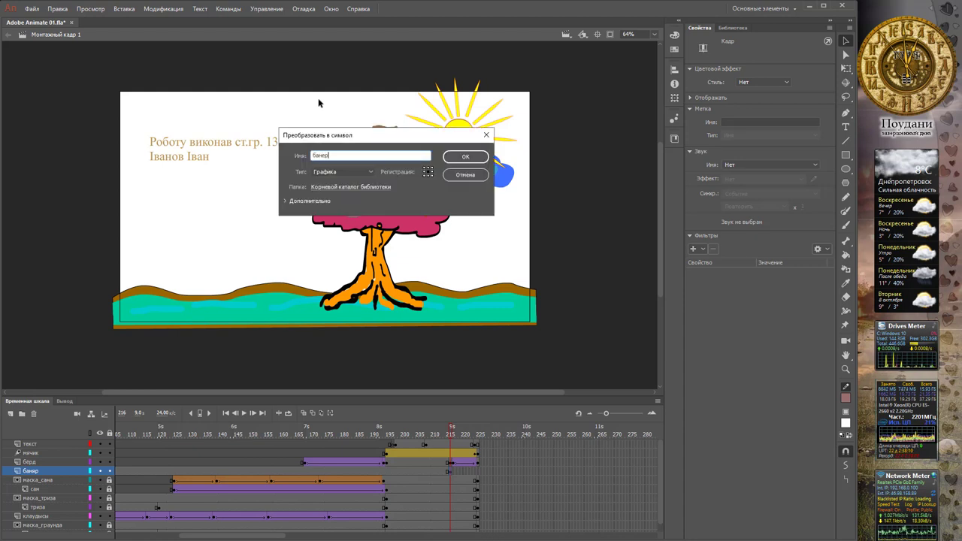
key(Return)
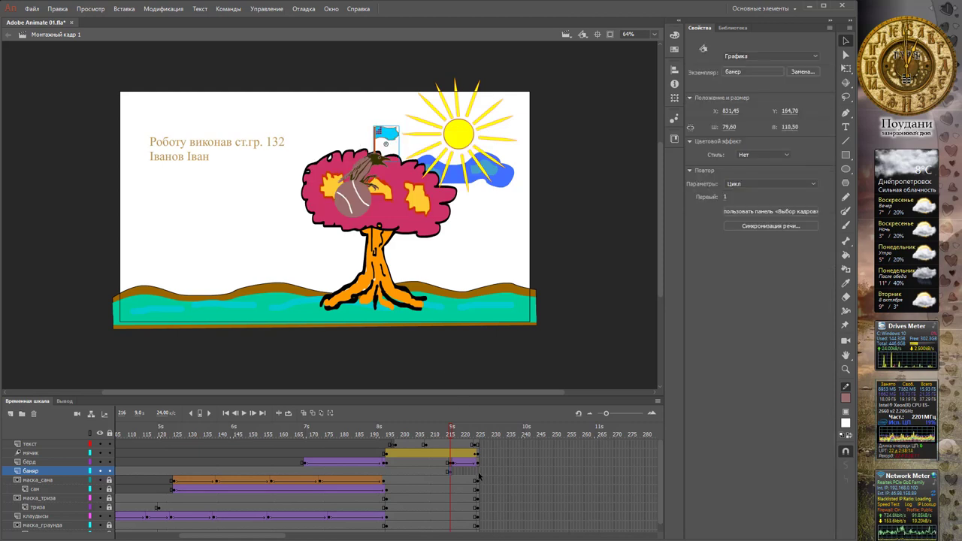
Insert a keyframe at frame 225 of the банер layer and move the flag onto the ground just left of the tree trunk
key(Return)
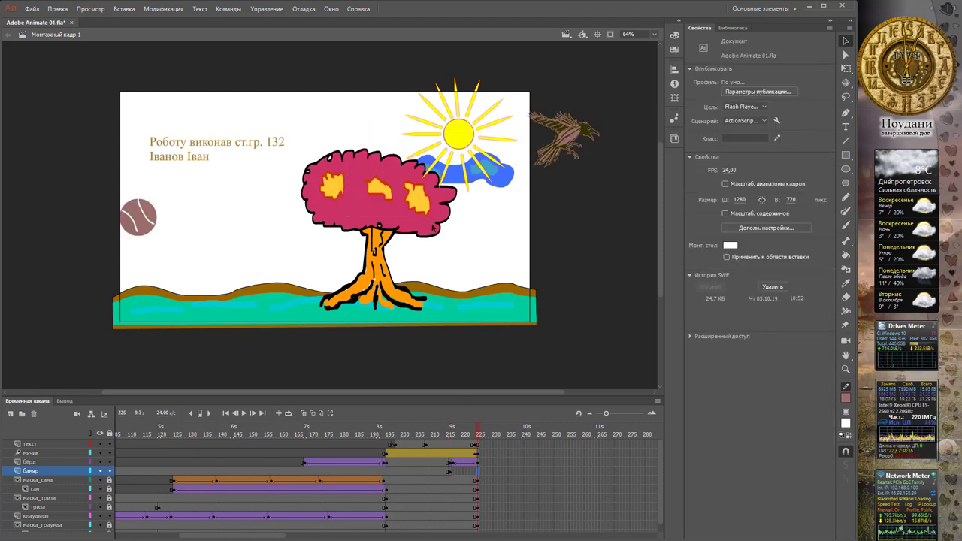
right_click(478, 474)
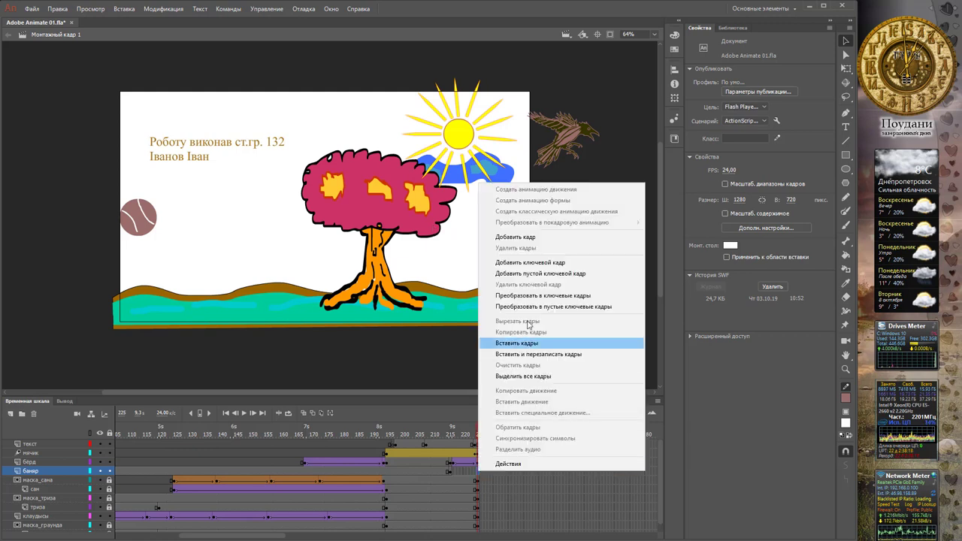
click(526, 273)
drag(388, 143, 305, 287)
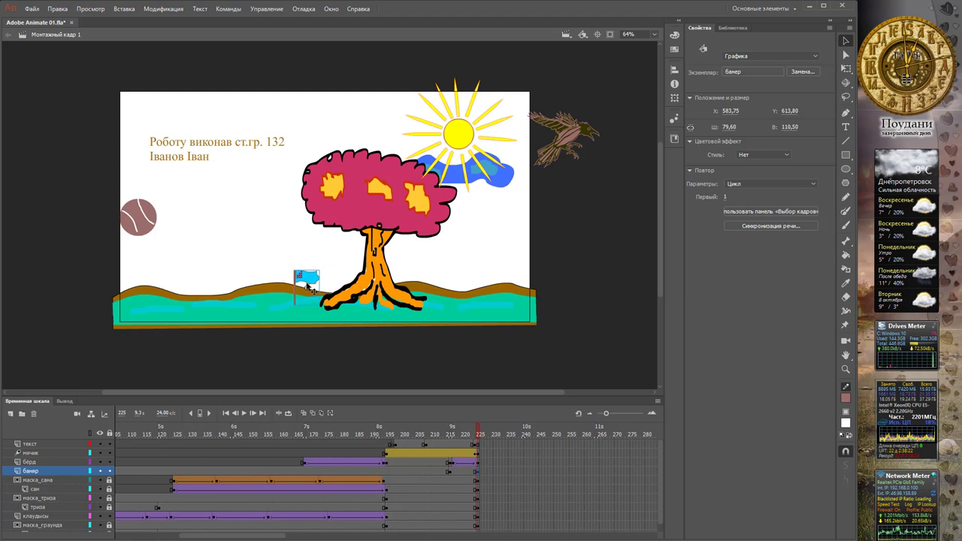
Rotate the flag at frame 216 of the банер layer clockwise by about 45 degrees
click(453, 473)
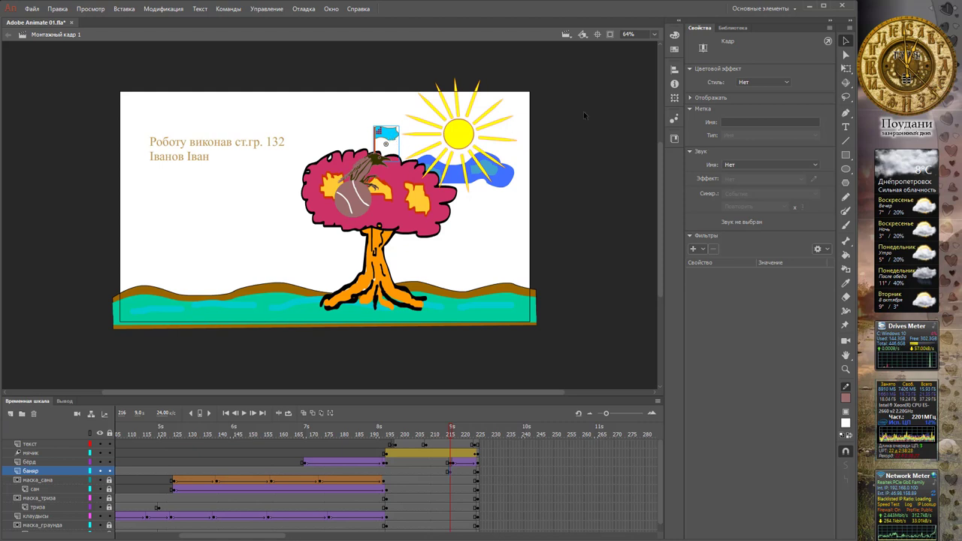
click(387, 134)
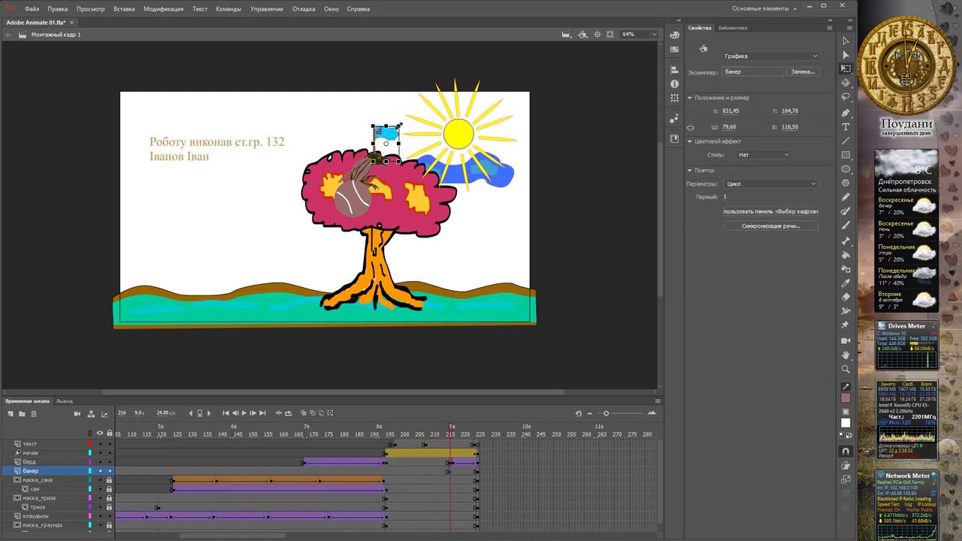
drag(403, 123, 425, 136)
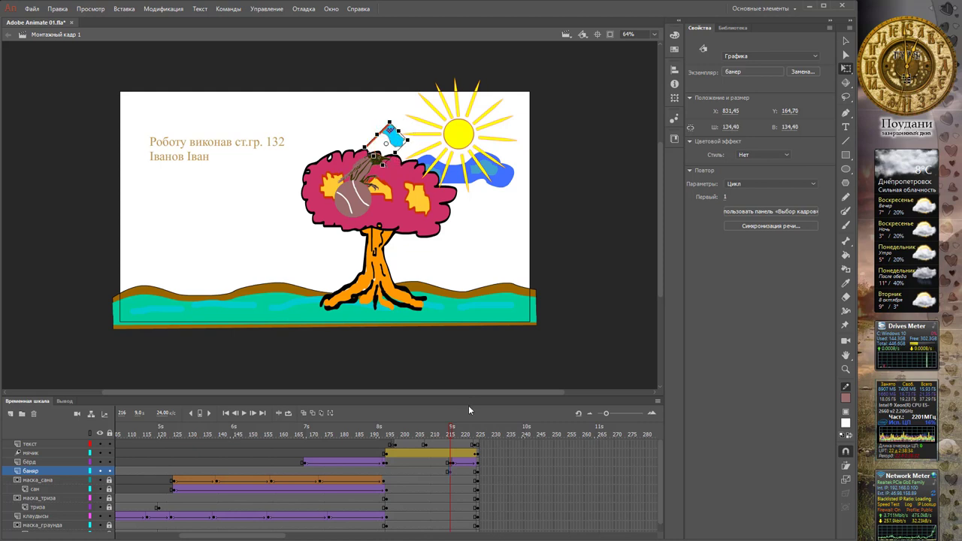
Create a classic tween between frames 216 and 225 of the банер layer and scrub through the flag's fall
drag(452, 430, 466, 460)
right_click(464, 475)
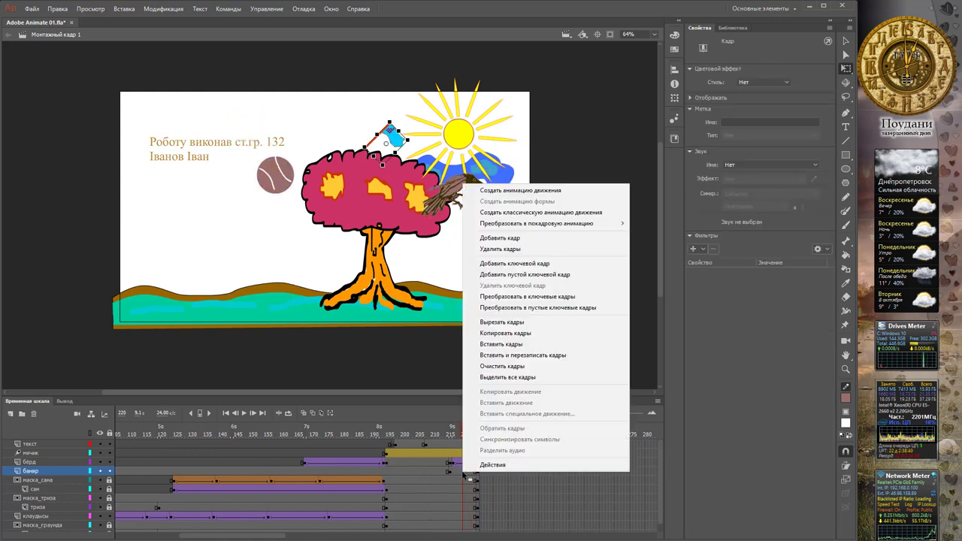
click(460, 470)
right_click(461, 469)
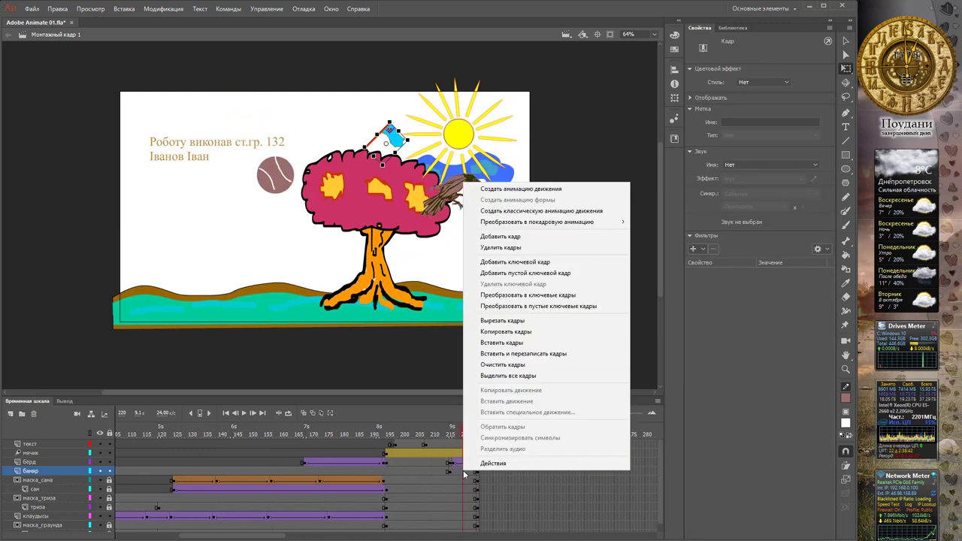
click(549, 212)
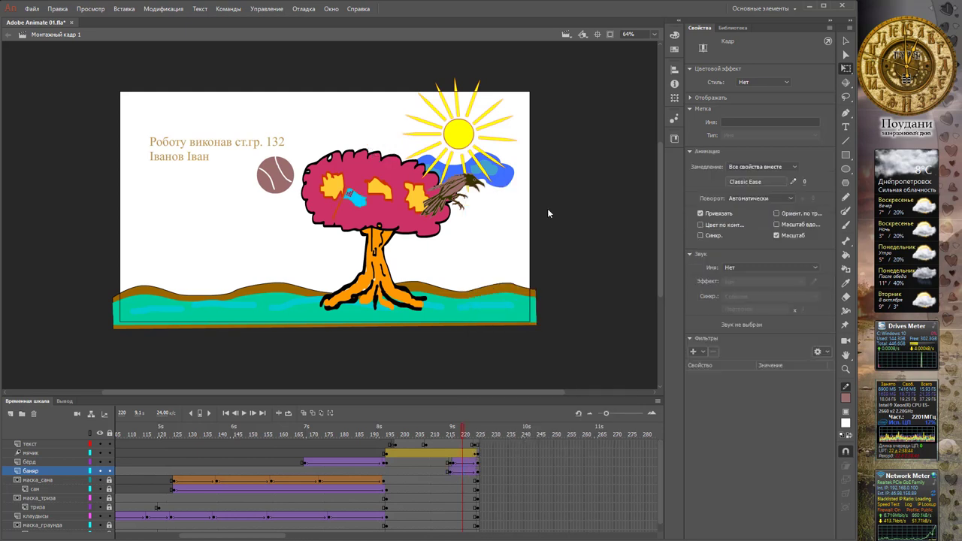
drag(460, 429, 478, 440)
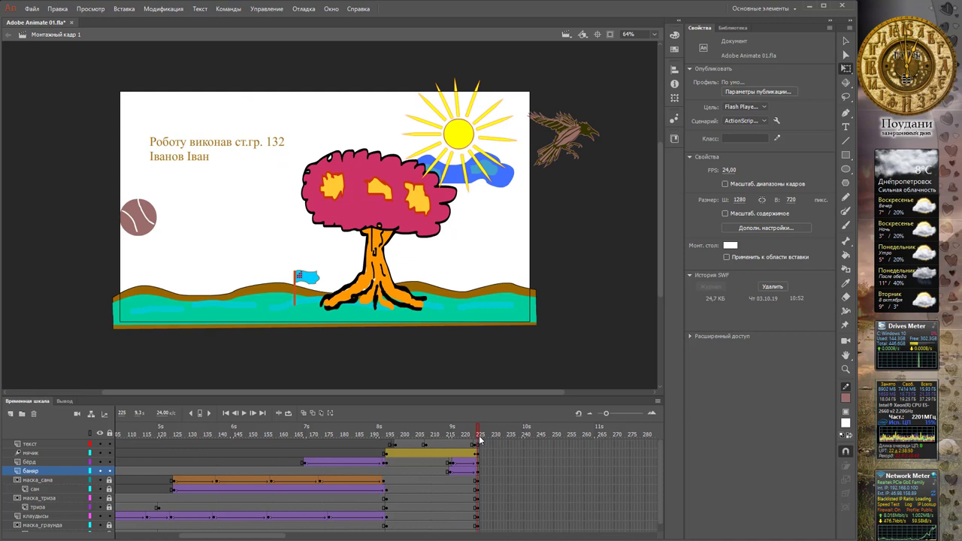
Convert frame 245 to keyframes on all layers from мячик down to граунд, including the masks
click(538, 443)
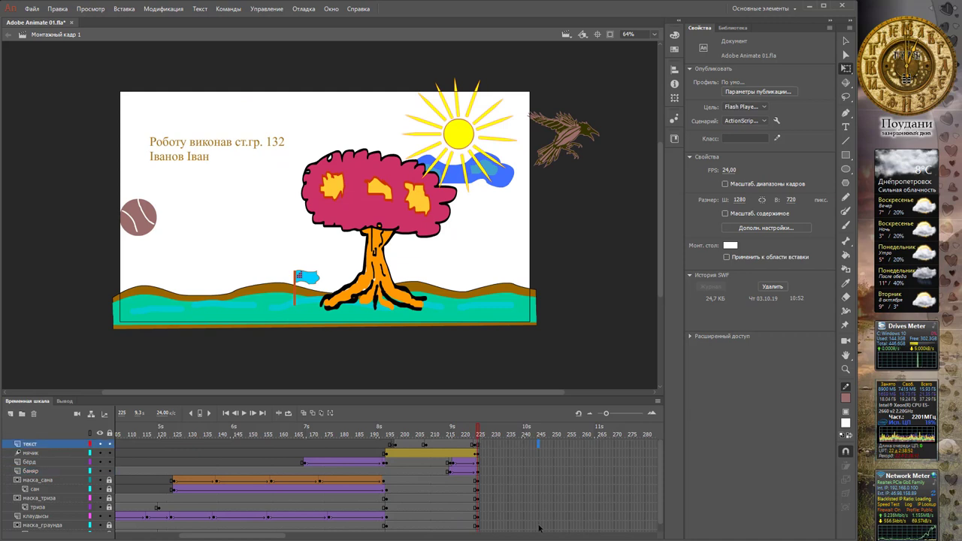
scroll(543, 513, down, 1)
click(544, 526)
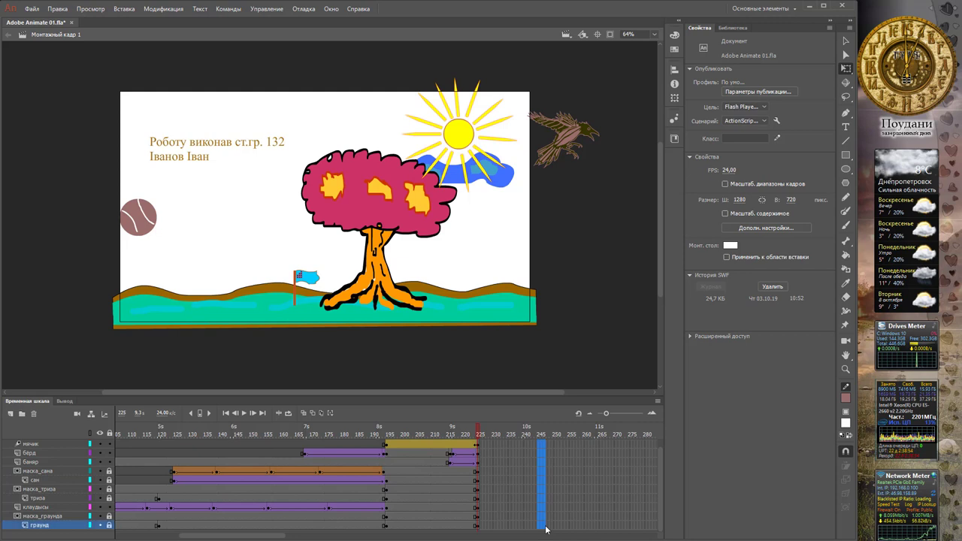
click(539, 489)
click(540, 524)
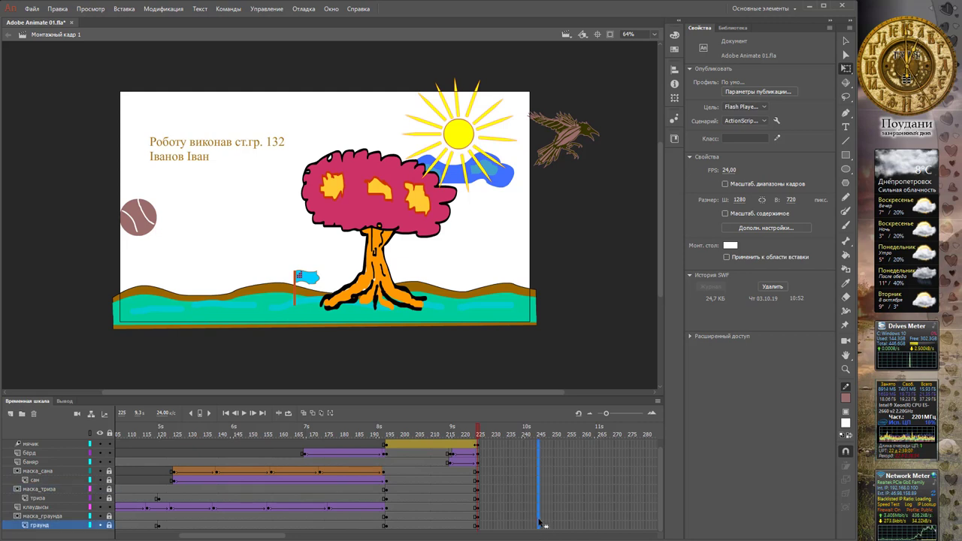
right_click(539, 524)
click(579, 308)
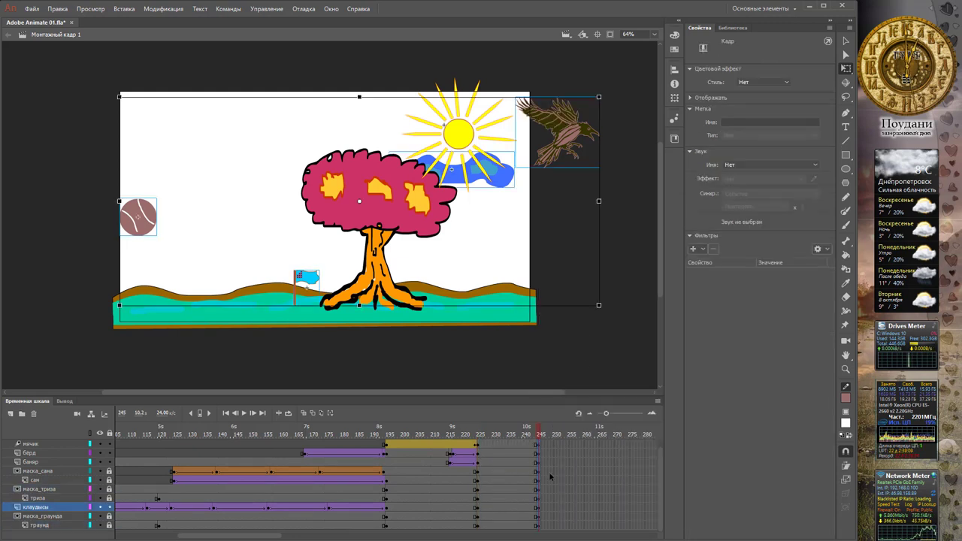
Insert a keyframe at frame 245 of the текст layer
scroll(553, 454, up, 1)
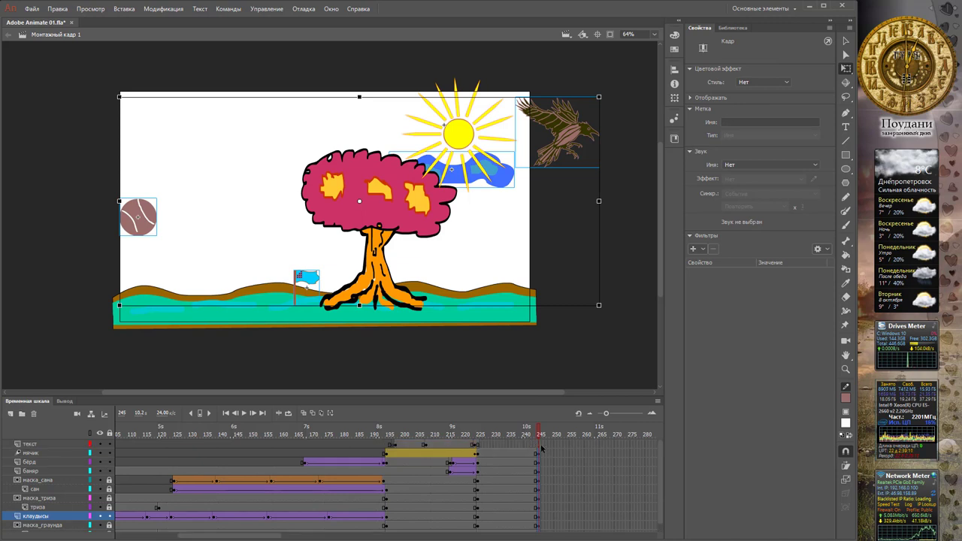
click(539, 446)
right_click(539, 449)
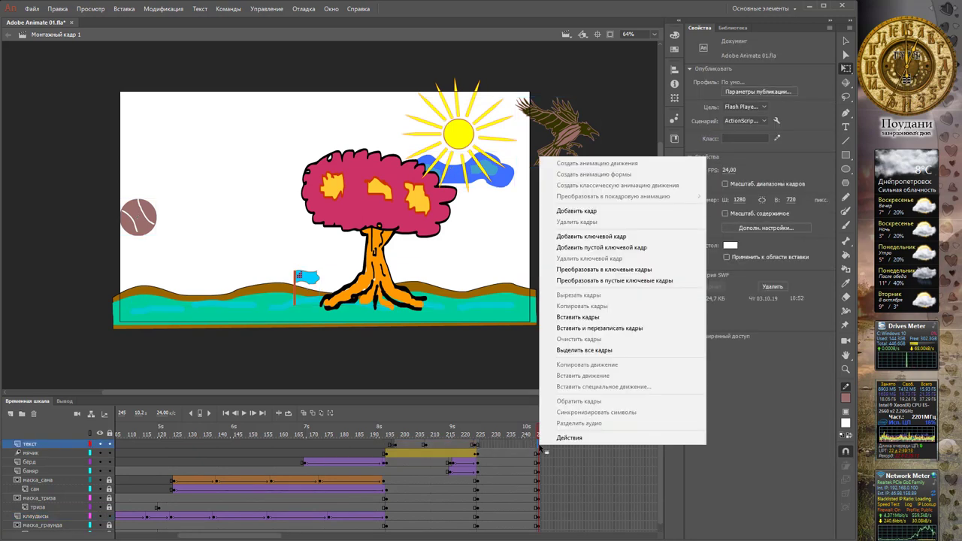
click(584, 240)
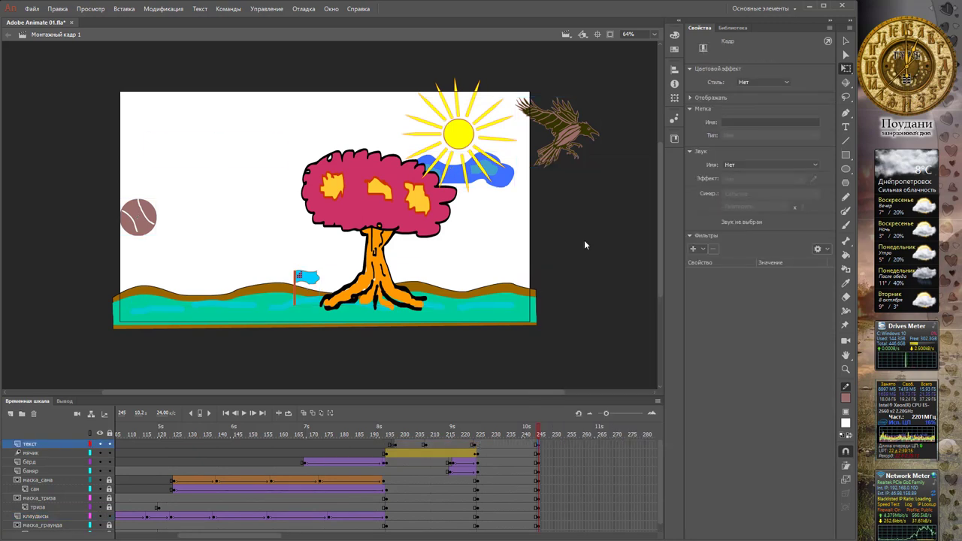
Export the animation as a 1280 × 720 video named Adobe Animate 02.mov in the Disc R folder, with conversion in Adobe Media Encoder
click(32, 11)
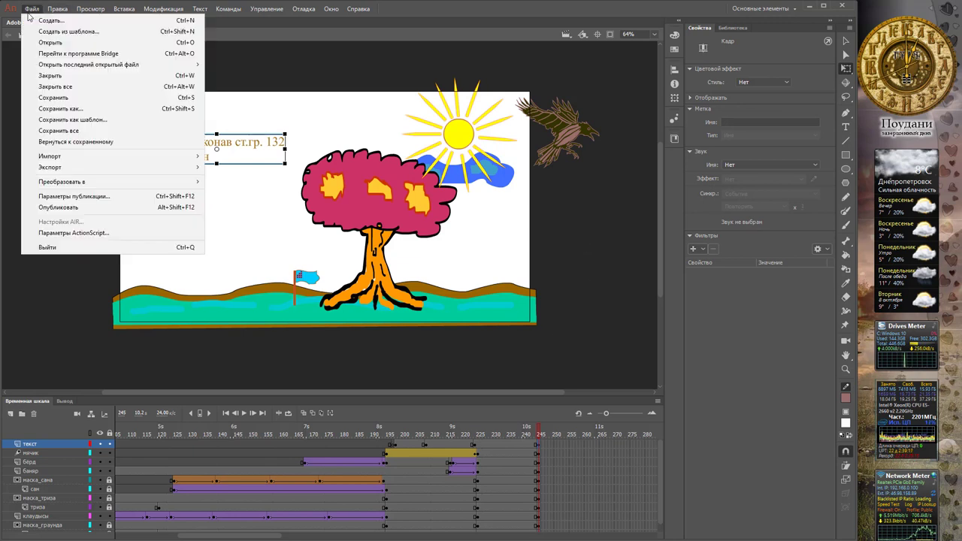
mouse_move(124, 168)
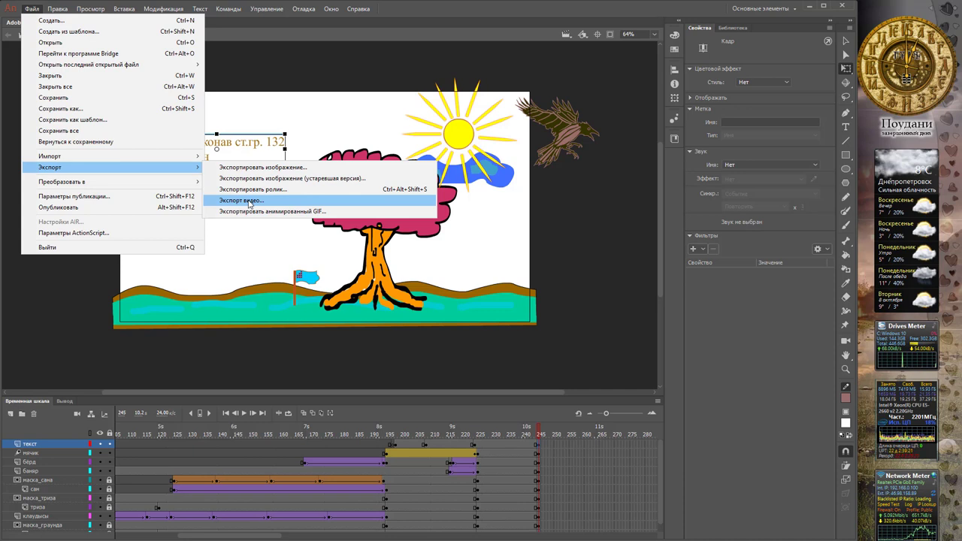
click(251, 203)
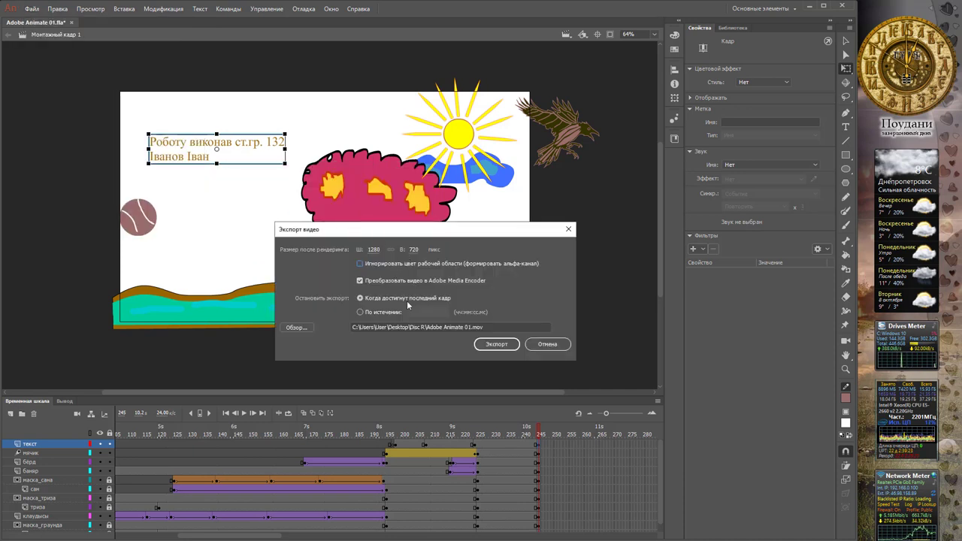
click(466, 327)
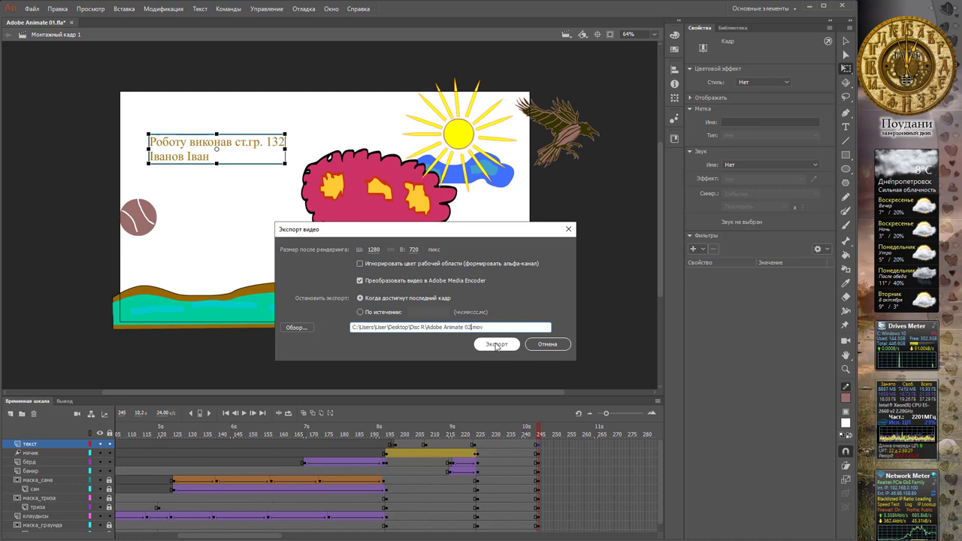
click(496, 346)
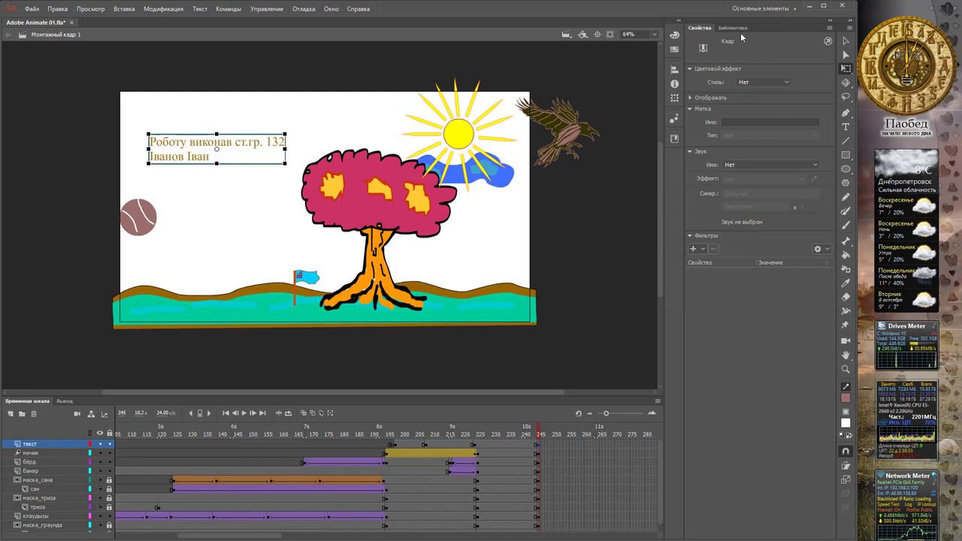
Switch to the Disc R folder, open the exported Adobe Animate 02.mov in the media player, and close the player
key(super+d)
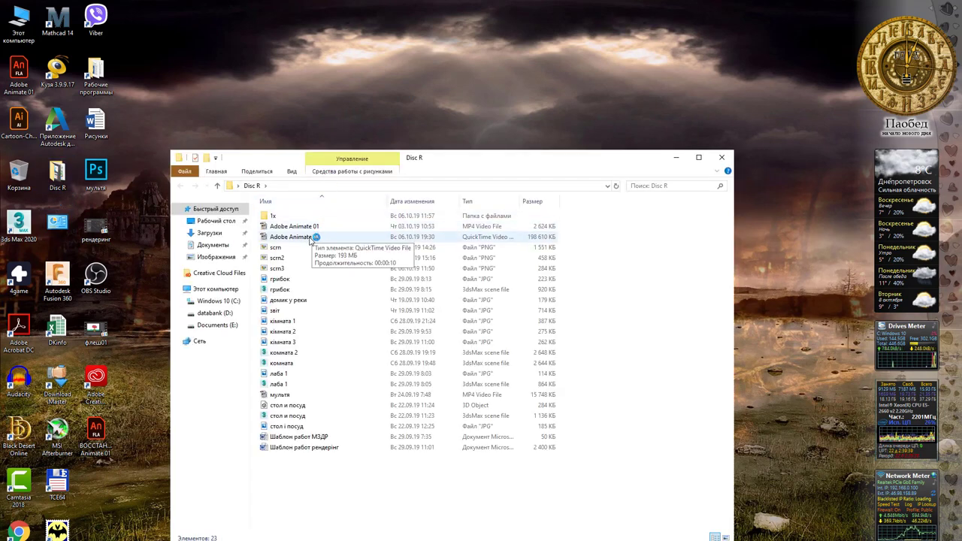
click(310, 239)
double_click(311, 239)
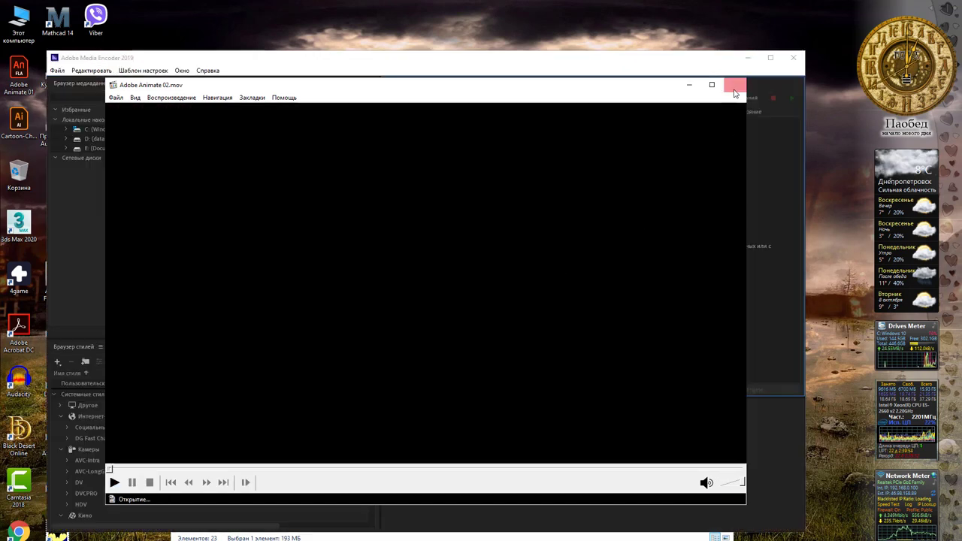
click(734, 84)
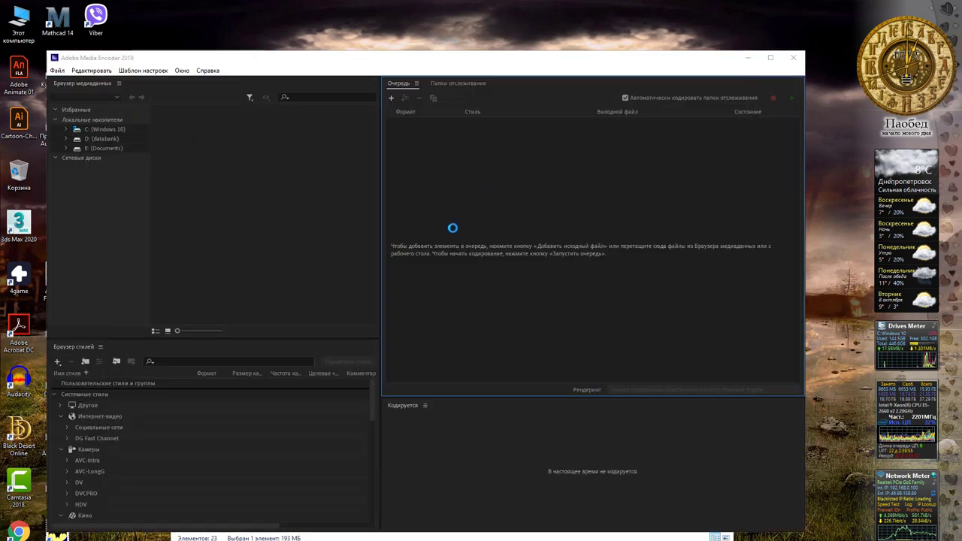